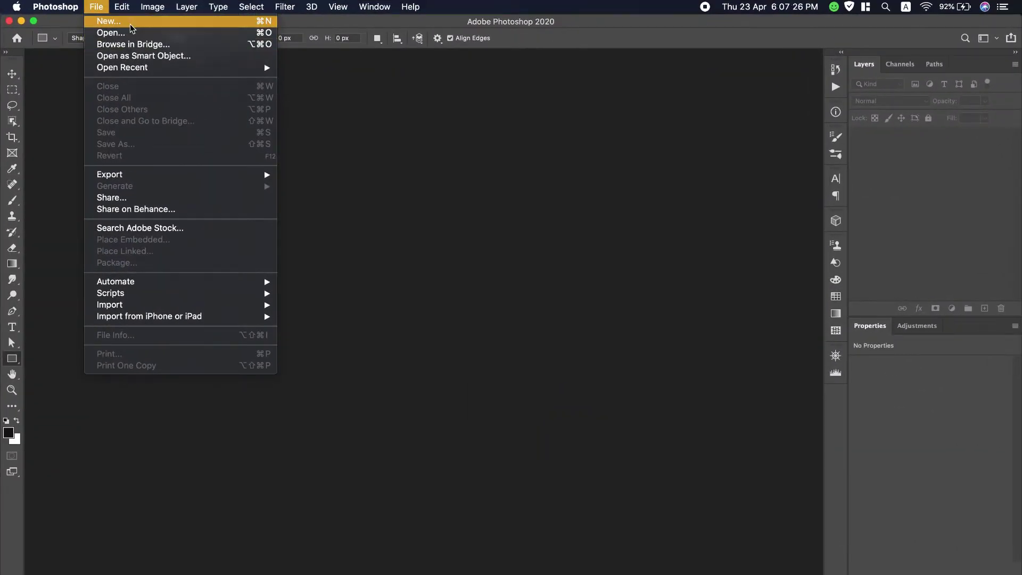
Step: Create a 1080×1080 px Instagram Post document and add a Solid Color fill layer
left_click(131, 28)
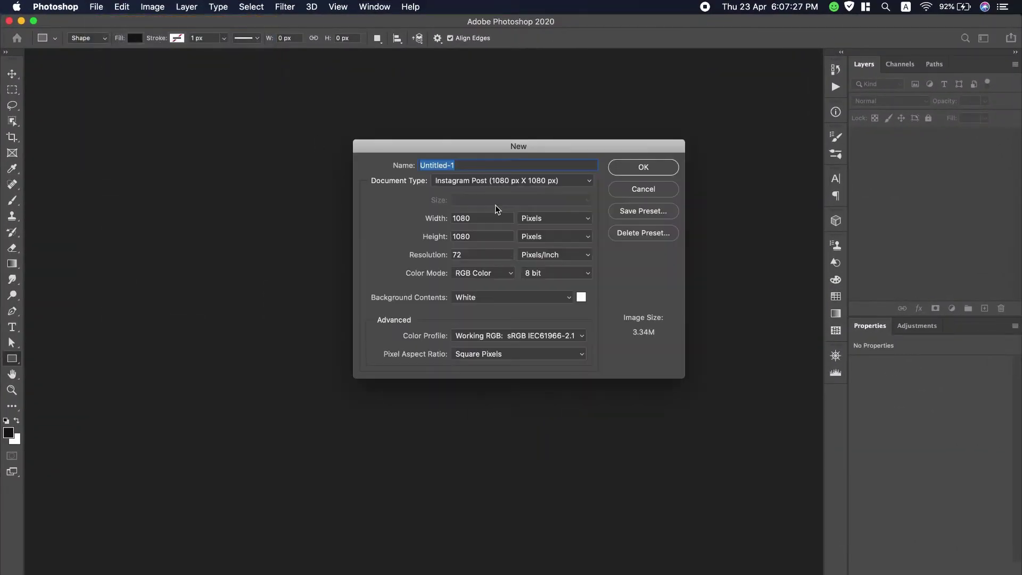
left_click(665, 167)
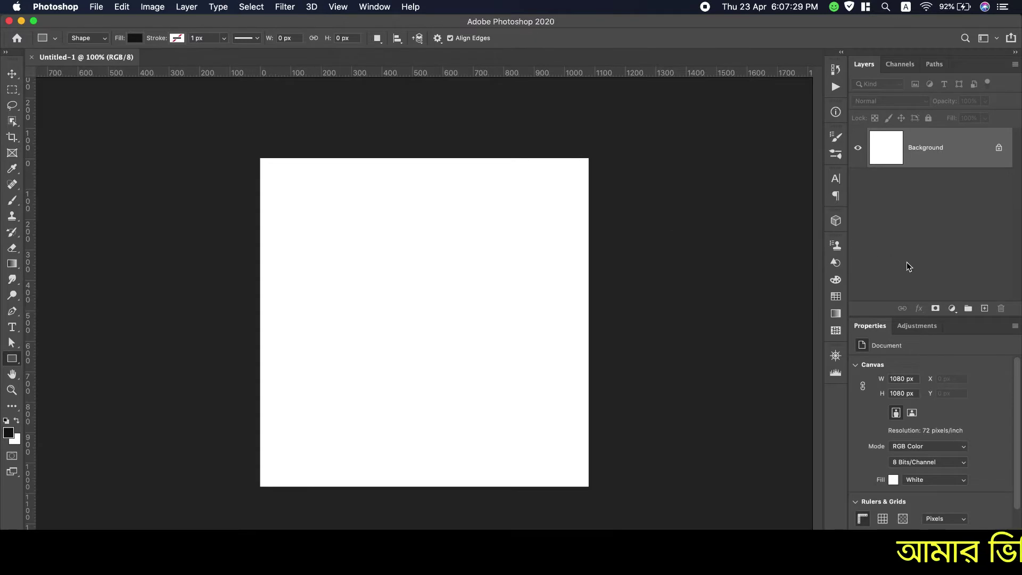
left_click(952, 308)
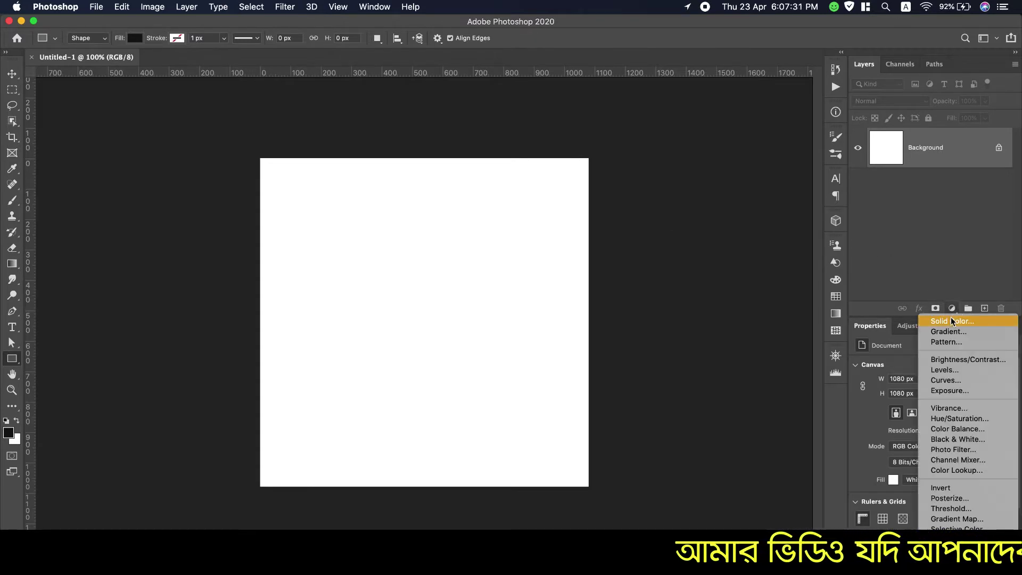
left_click(951, 321)
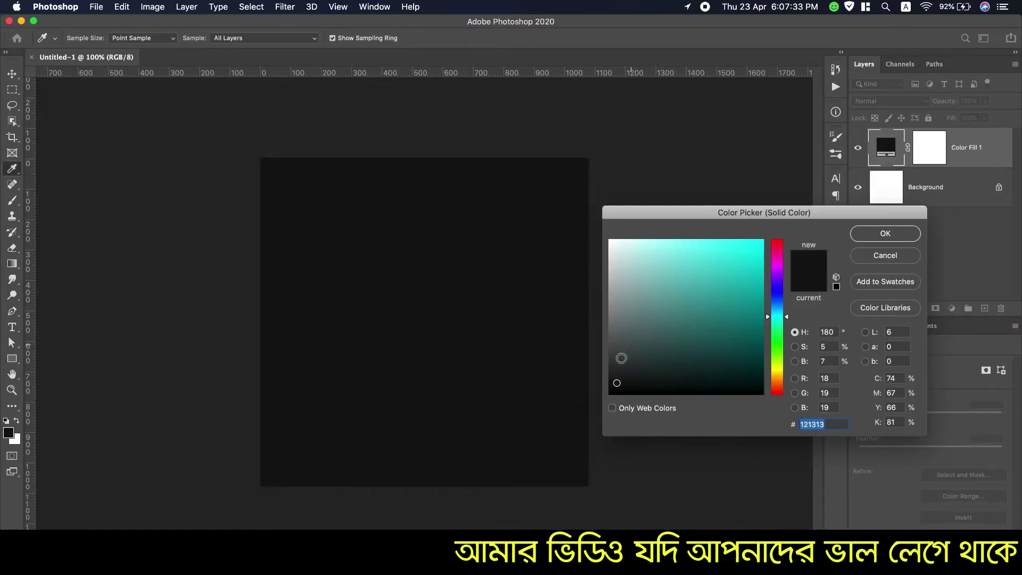
Step: Set the fill colour to dark charcoal grey #2c2e2e
left_click(616, 368)
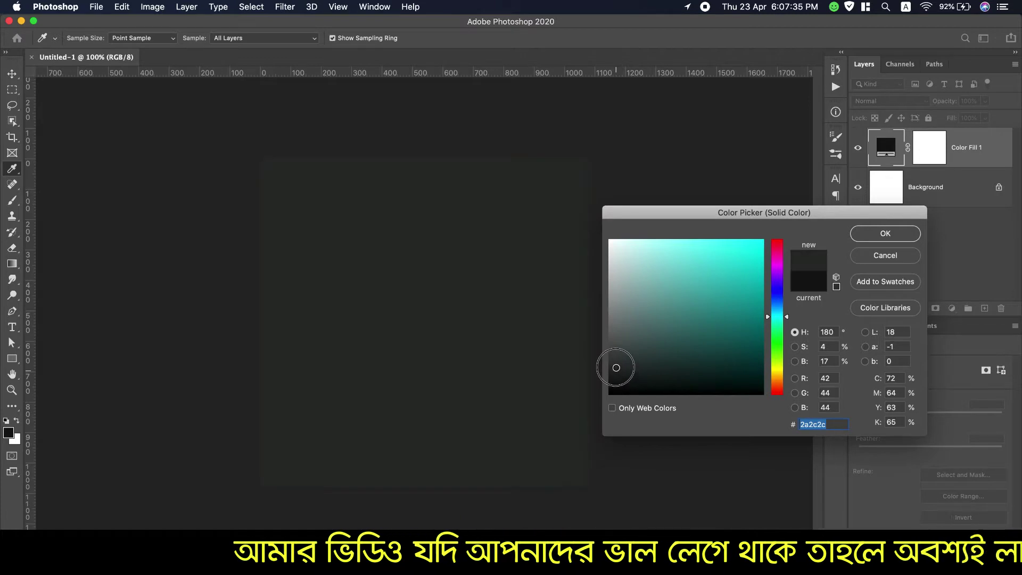
left_click(616, 367)
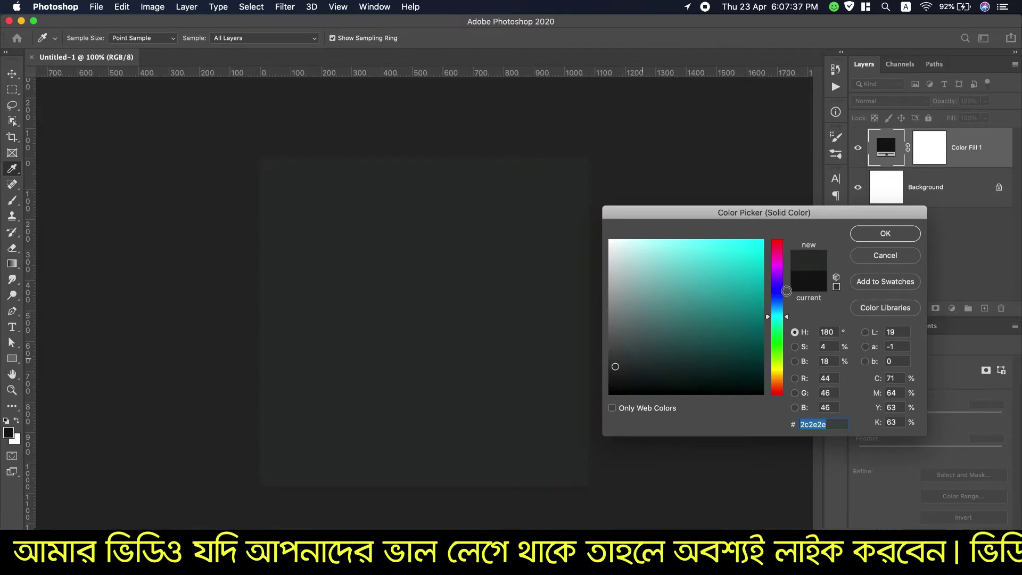
left_click(872, 238)
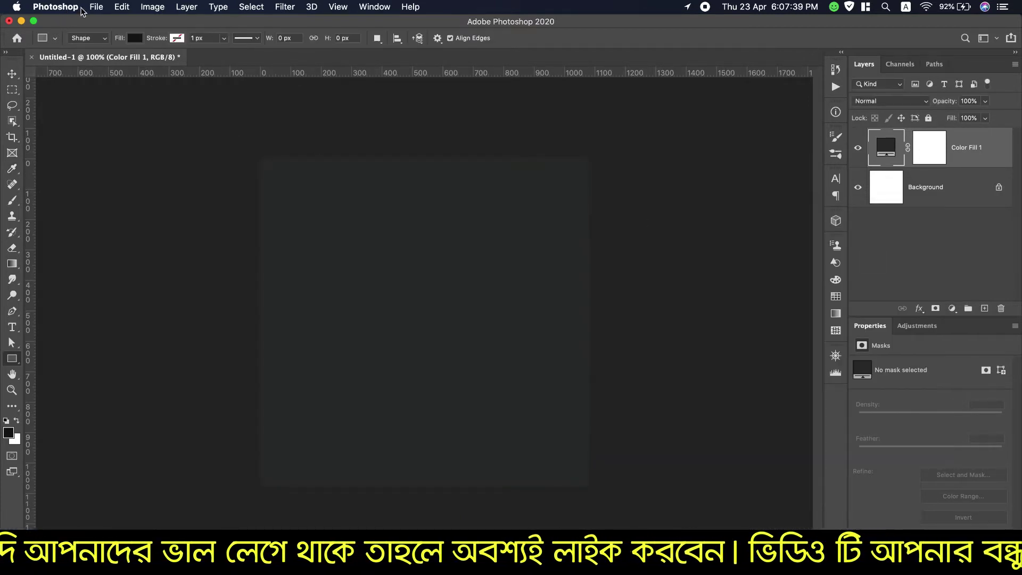
left_click(96, 7)
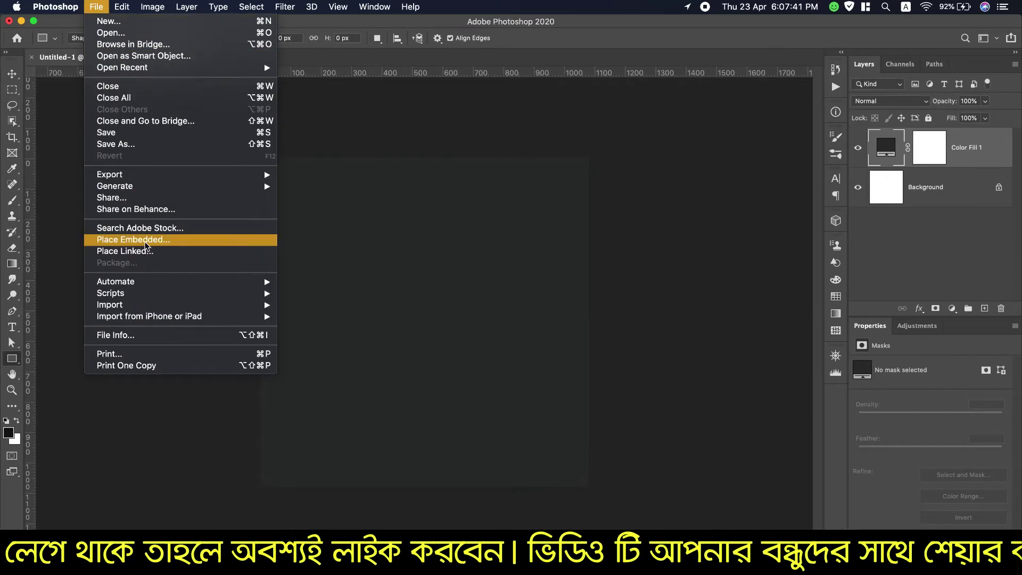
Step: Embed the black-and-white textile photo, moved to the canvas top and slightly enlarged
left_click(147, 245)
left_click(405, 221)
double_click(414, 221)
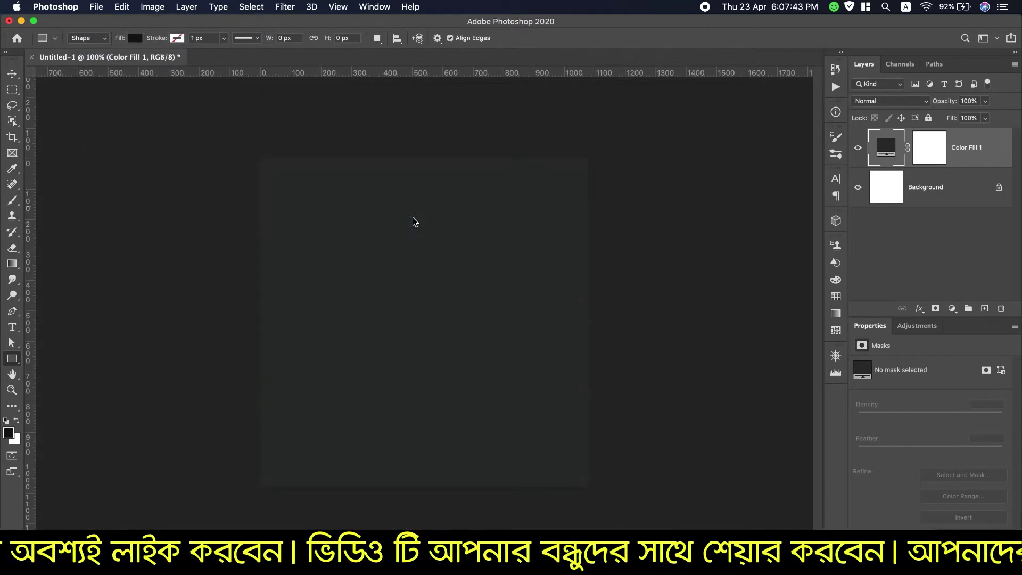
left_click_drag(345, 225, 347, 183)
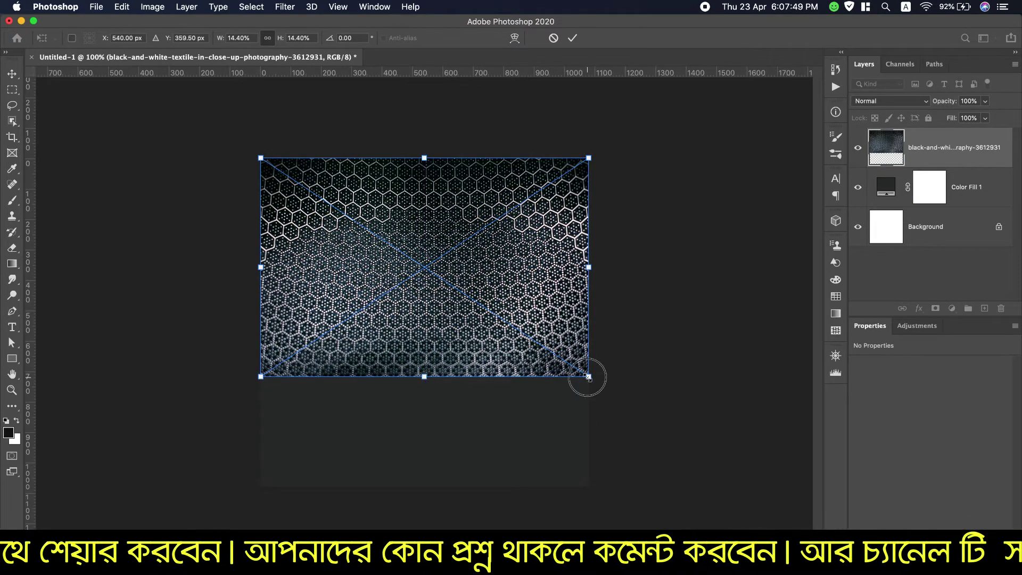
left_click_drag(588, 377, 610, 402)
left_click(572, 38)
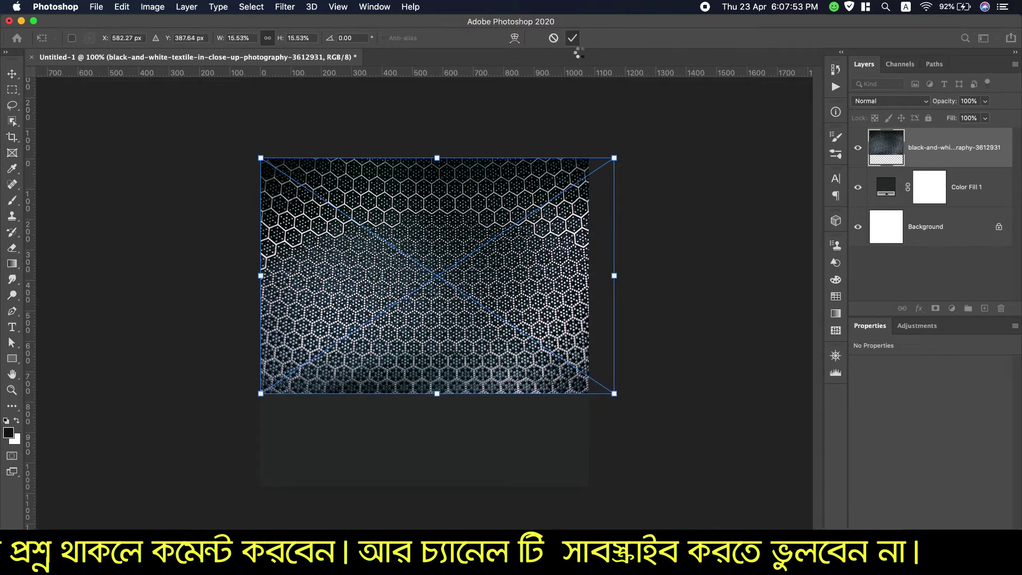
Step: Blend the textile layer as Overlay at 67% opacity and 74% fill
left_click(868, 105)
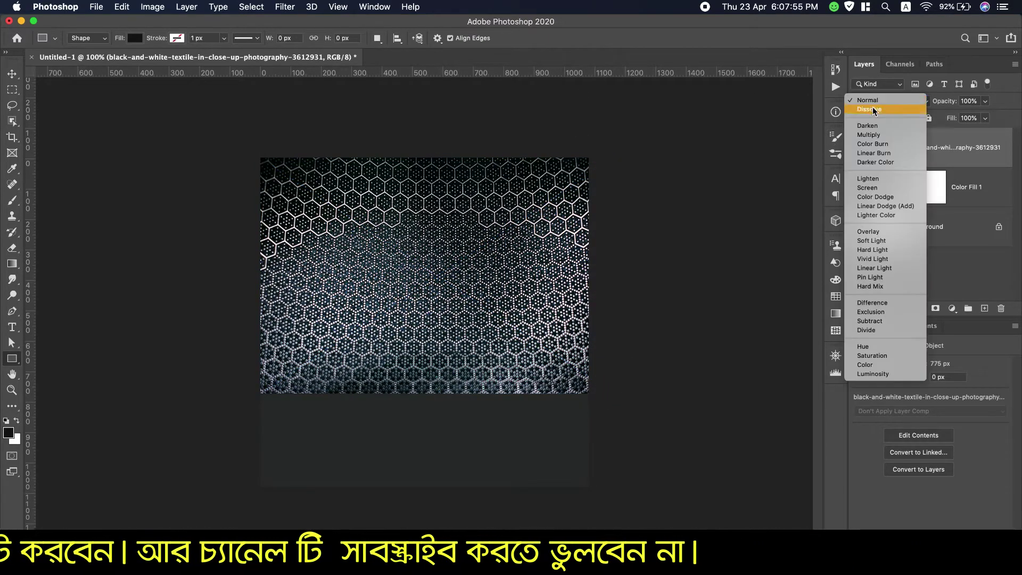
left_click(882, 233)
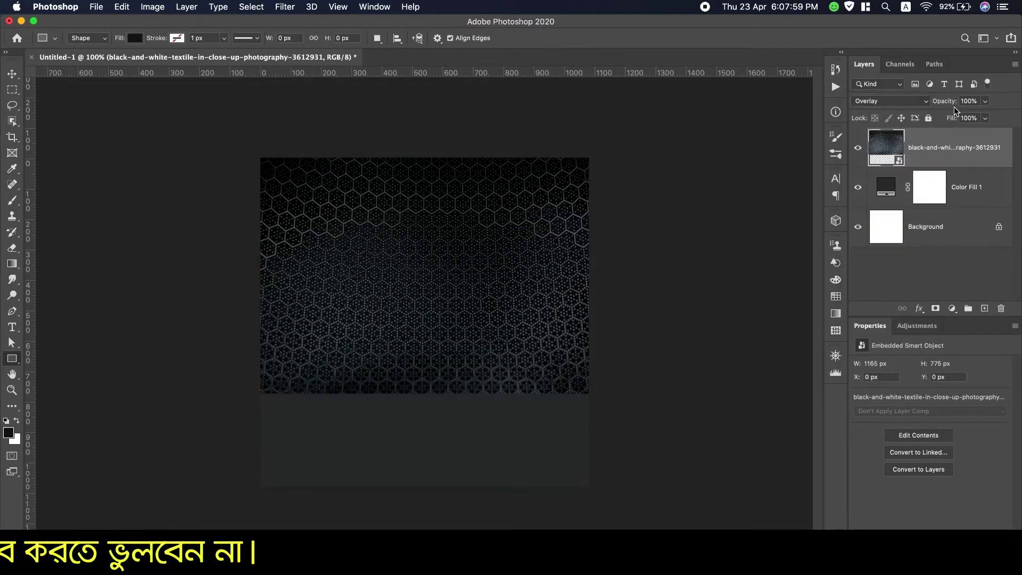
mouse_move(947, 105)
left_mouse_down()
mouse_move(935, 105)
mouse_move(946, 122)
mouse_move(945, 112)
left_mouse_up()
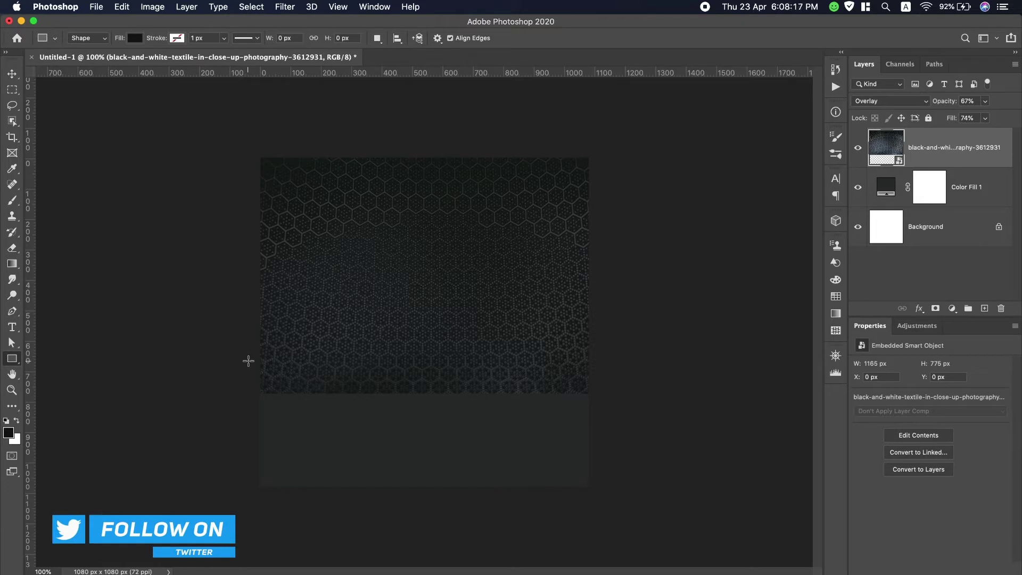
Step: Draw a 1168×445 px rectangle across the bottom and fill it with #dbe5e5
left_click_drag(247, 361, 601, 496)
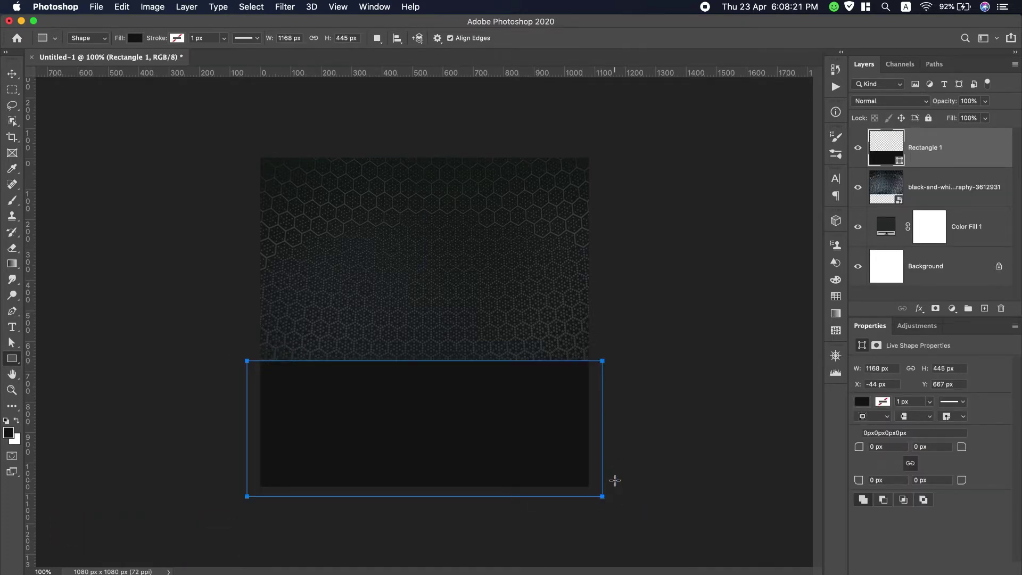
double_click(884, 158)
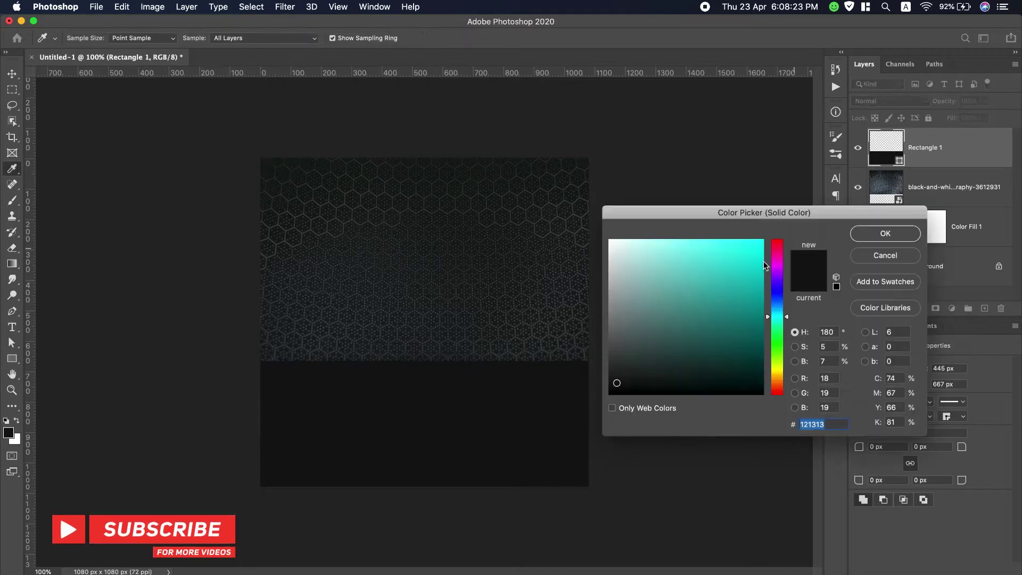
left_click_drag(637, 273, 616, 254)
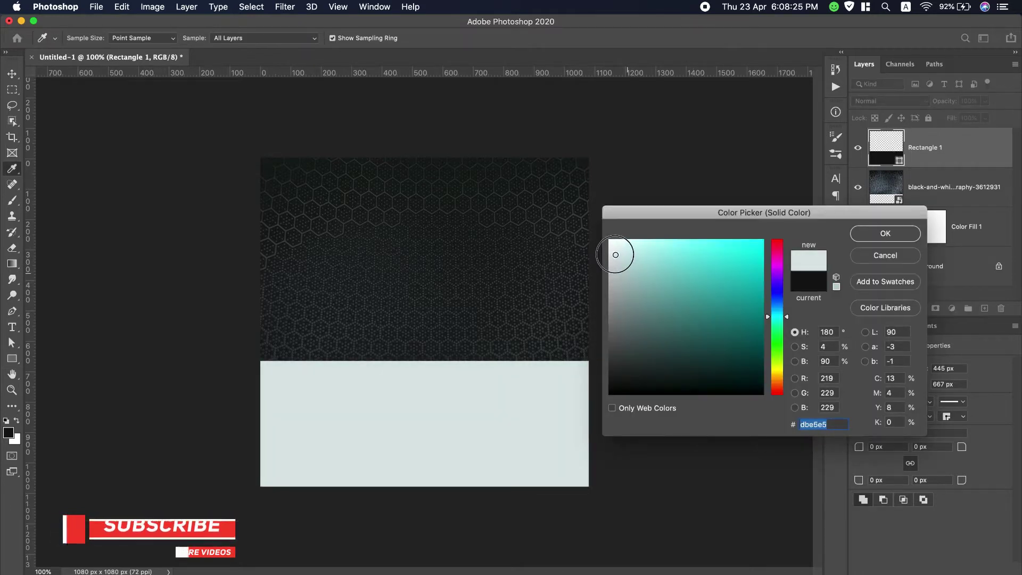
left_click(890, 235)
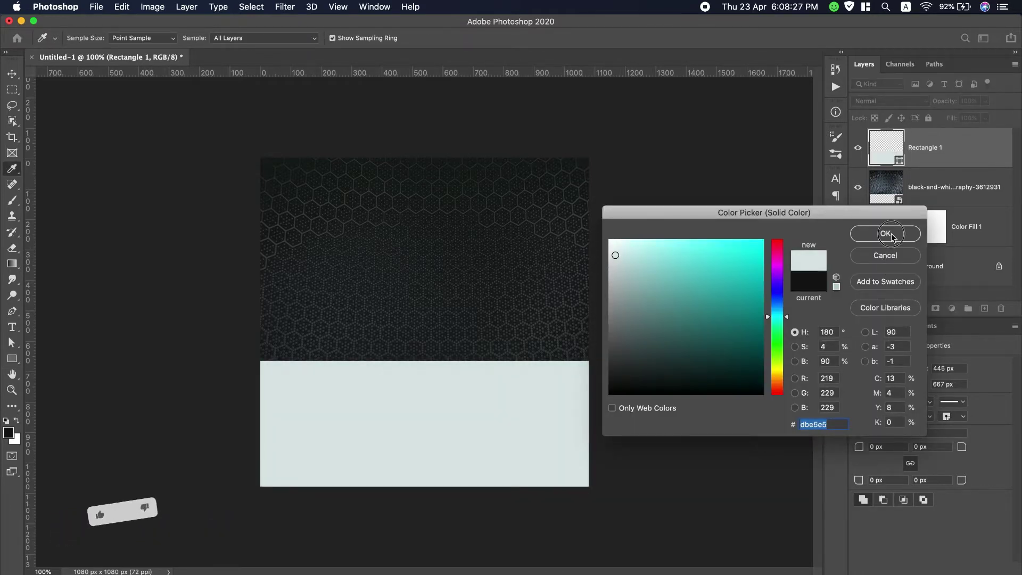
Step: Place sofa_PNG6946.png from the PNG Files folder as an embedded image
left_click(97, 7)
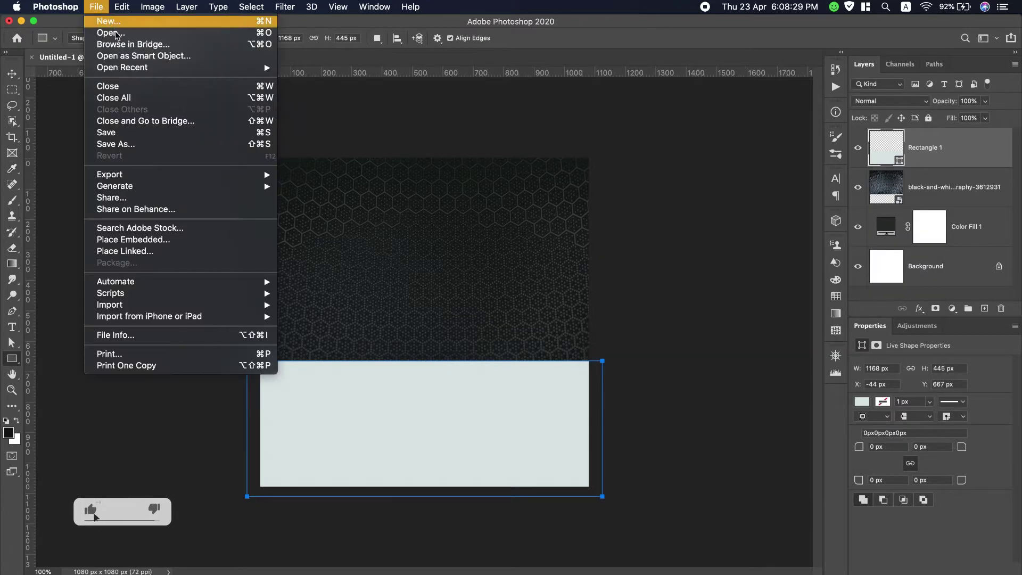
left_click(133, 240)
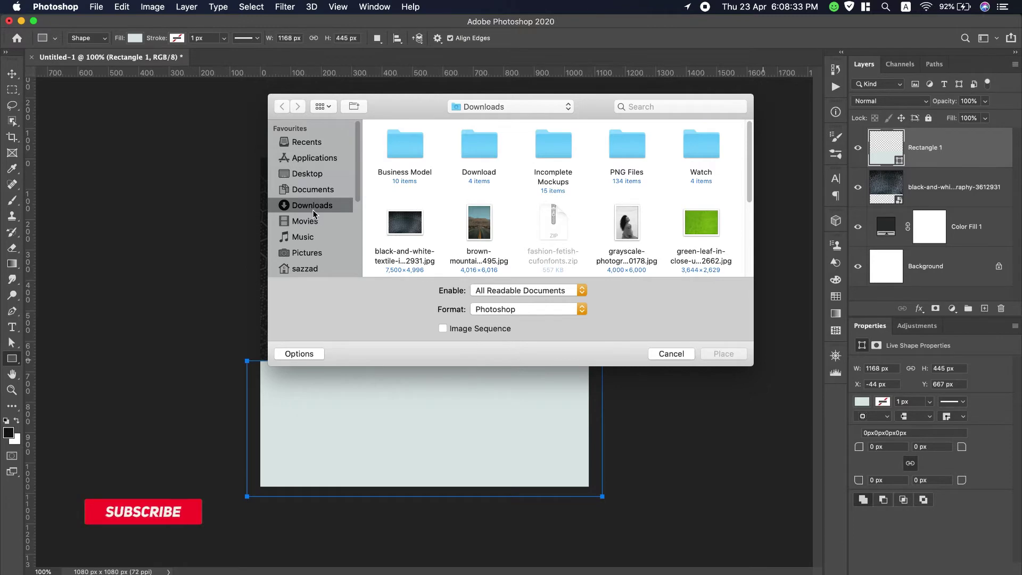
double_click(627, 147)
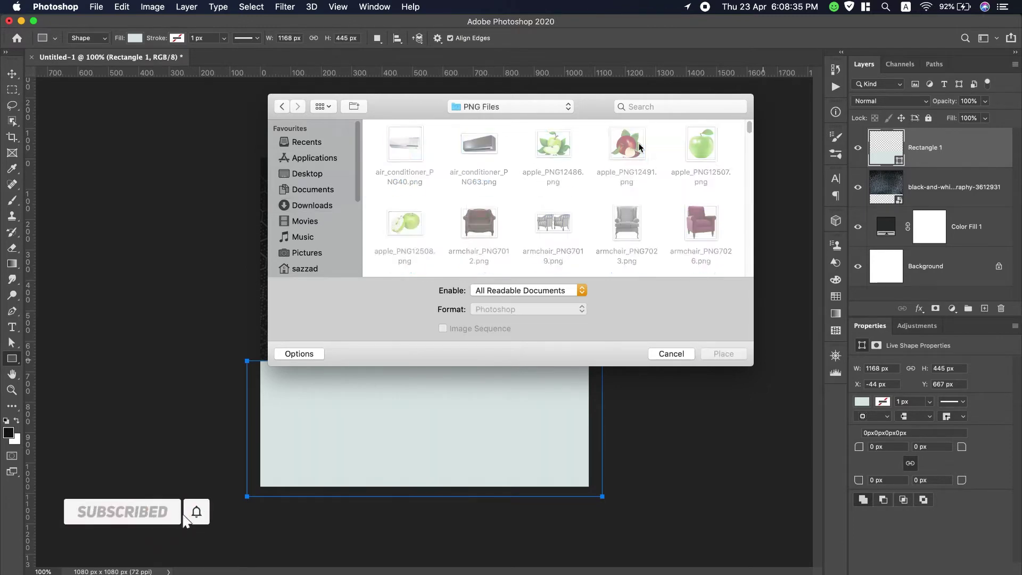
scroll(573, 187, "down", 3)
scroll(574, 191, "down", 10)
scroll(573, 193, "down", 10)
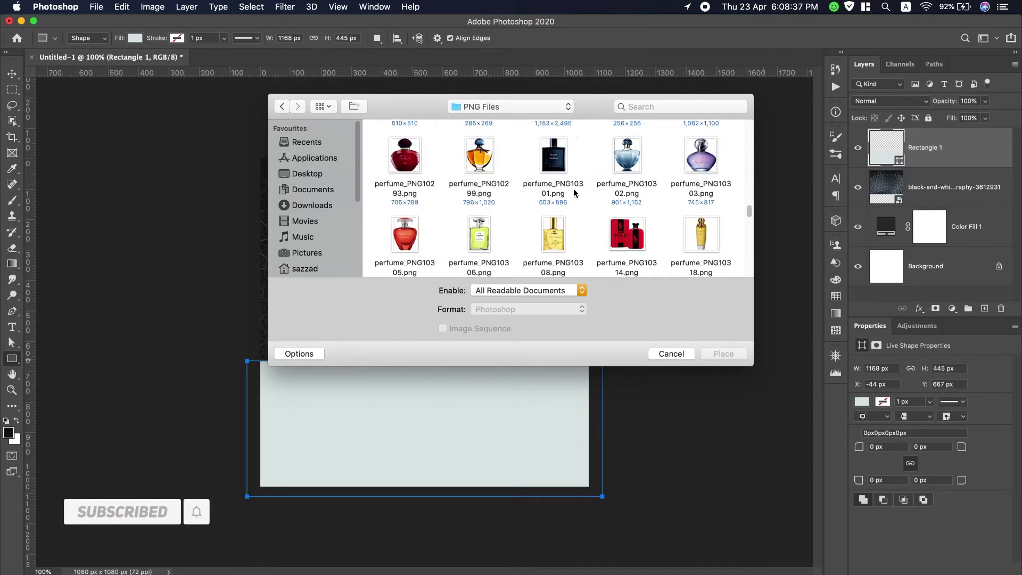
scroll(573, 192, "down", 10)
scroll(573, 194, "down", 10)
scroll(573, 192, "up", 3)
scroll(573, 191, "up", 1)
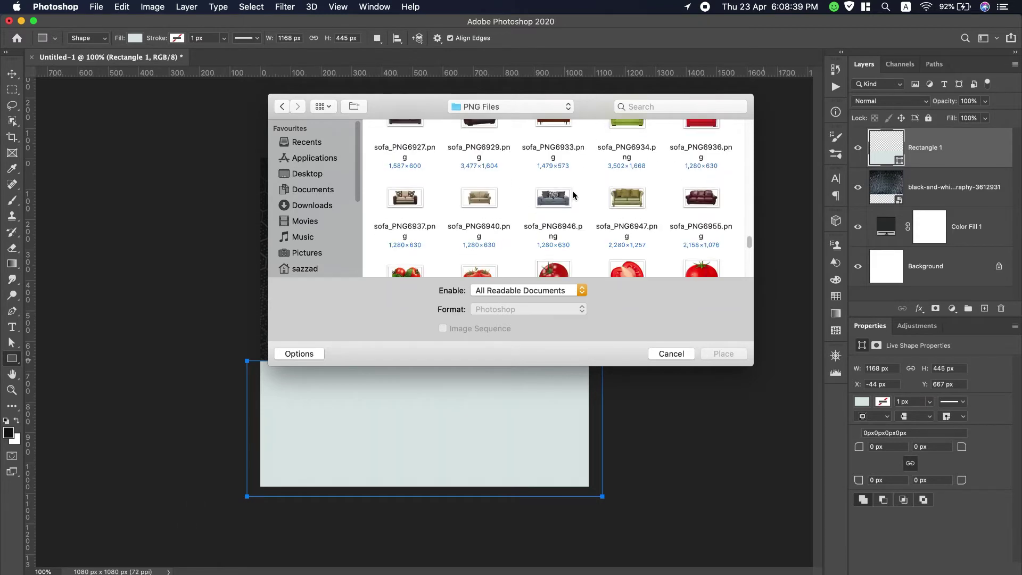
double_click(557, 200)
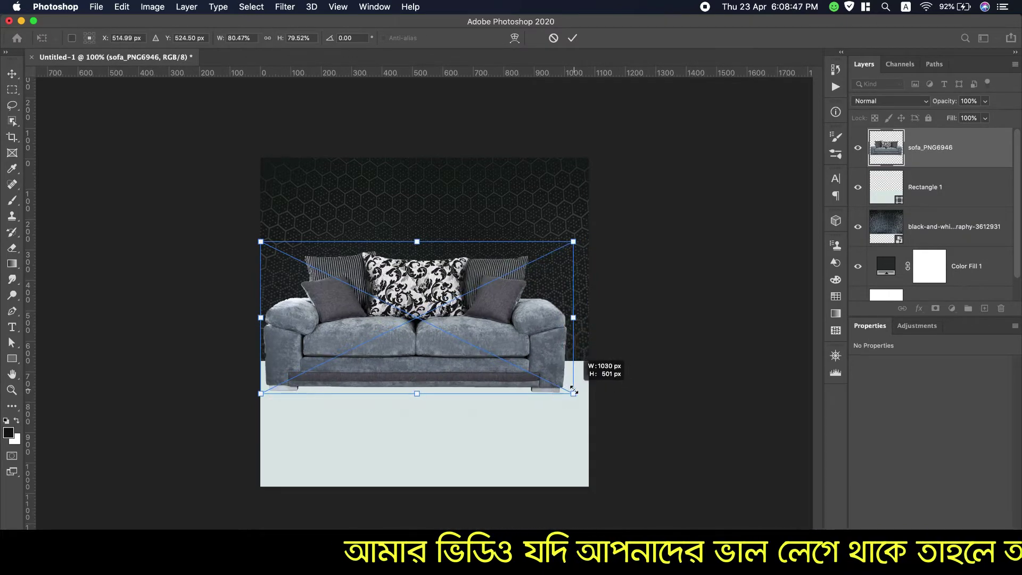
Step: Shrink the sofa to about 706×354 px and set it down on the pale floor
left_click_drag(588, 403, 548, 367)
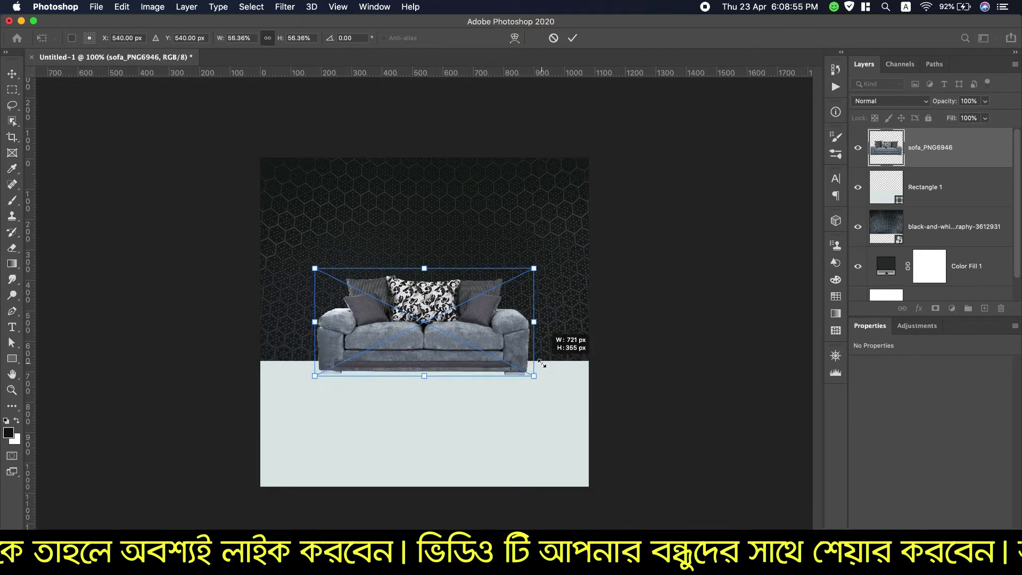
left_click_drag(548, 366, 542, 364)
left_click(573, 37)
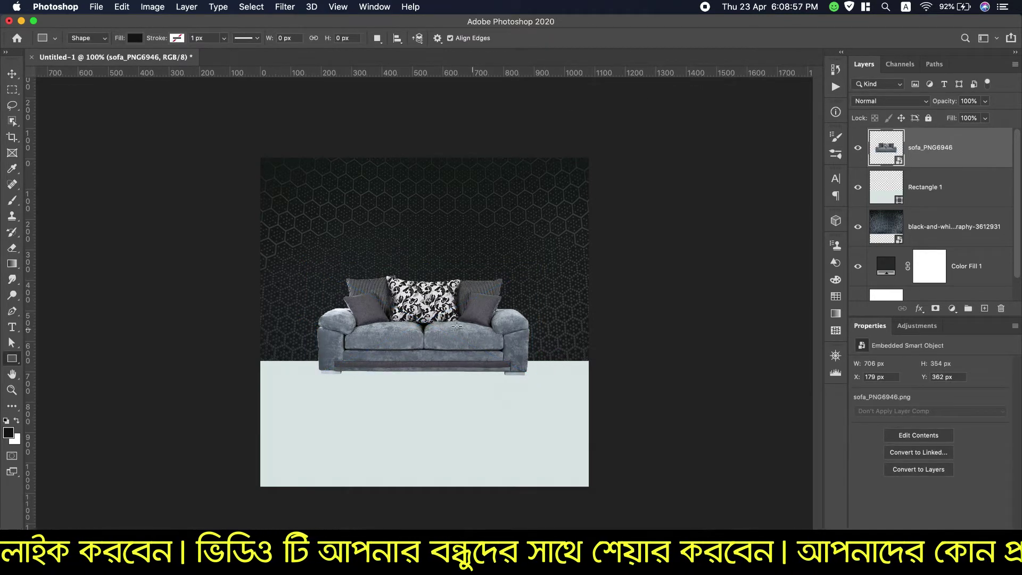
left_click(13, 71)
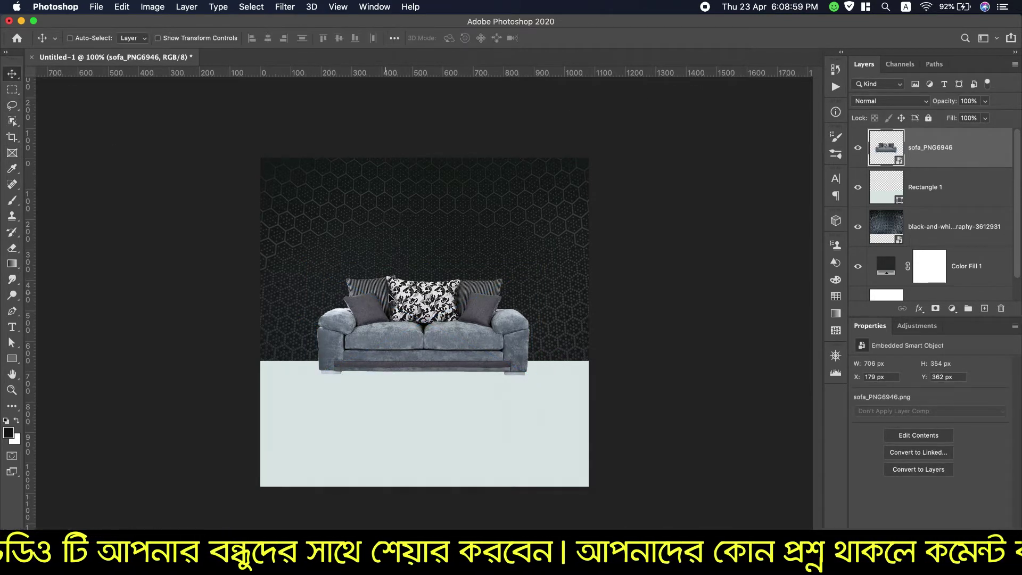
left_click_drag(407, 305, 407, 322)
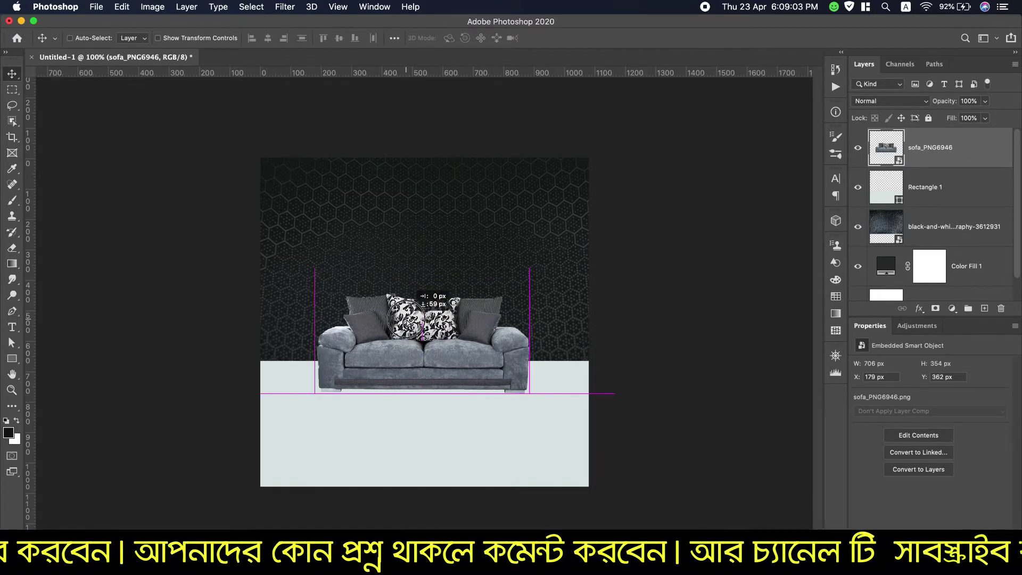
left_click_drag(407, 323, 407, 323)
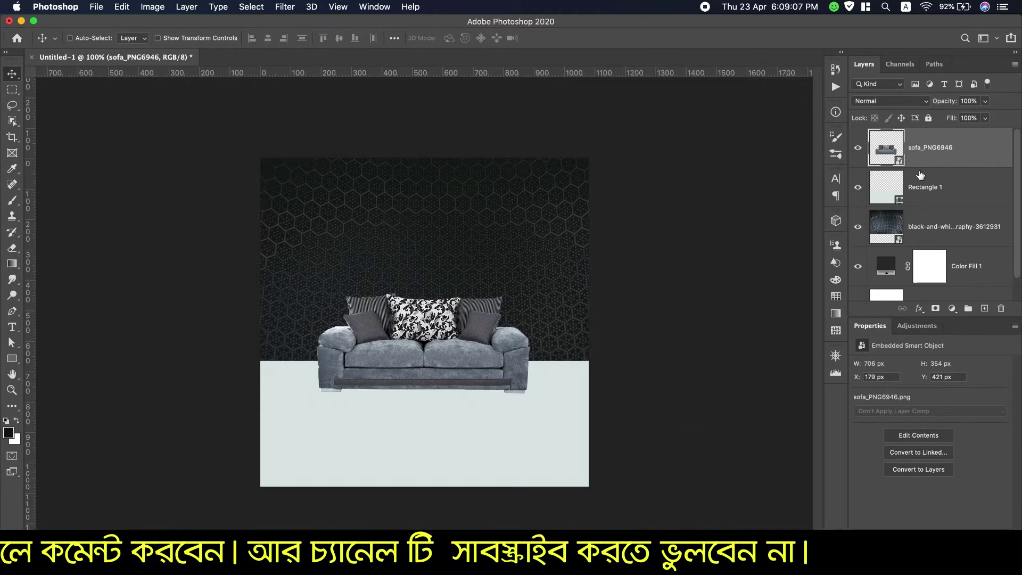
left_click(928, 192)
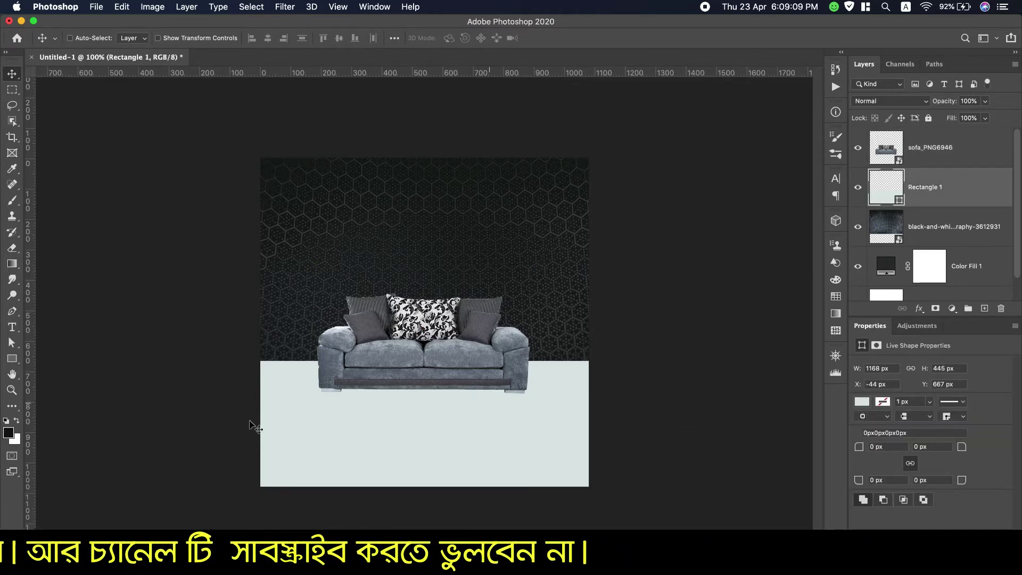
Step: On a new layer, paint a soft black brush dab and squash it flat
left_click(985, 309)
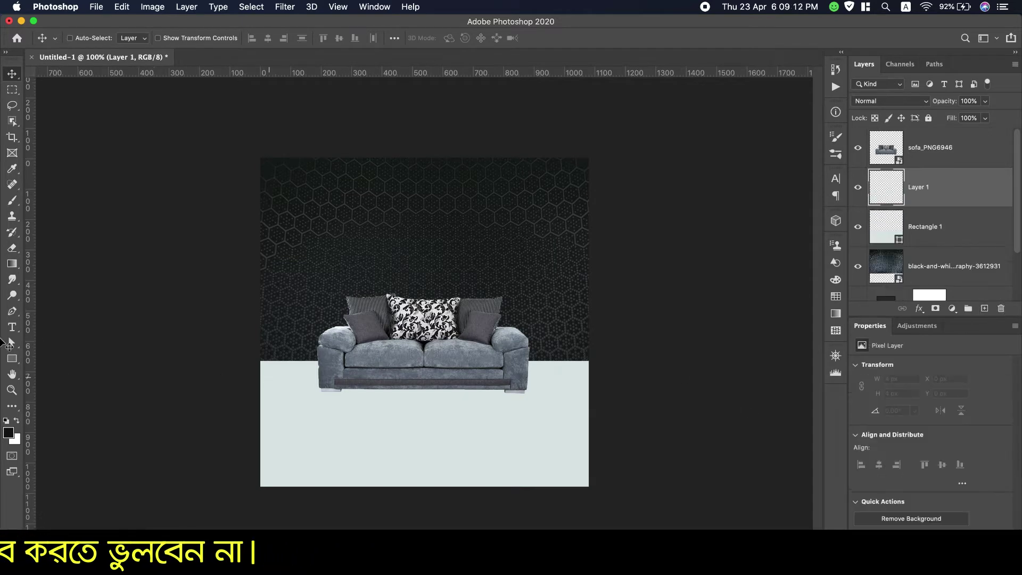
left_click(13, 200)
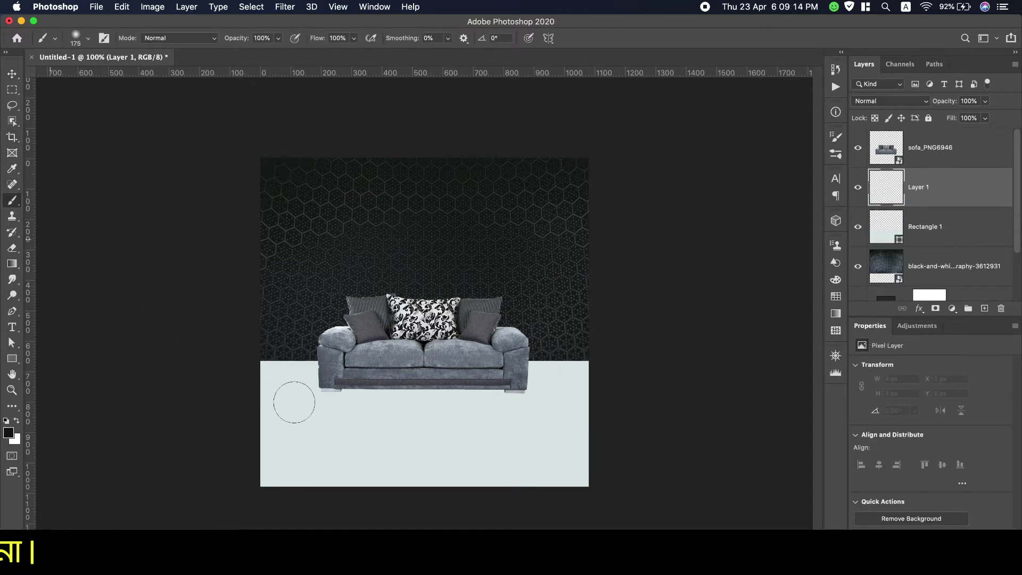
left_click(331, 415)
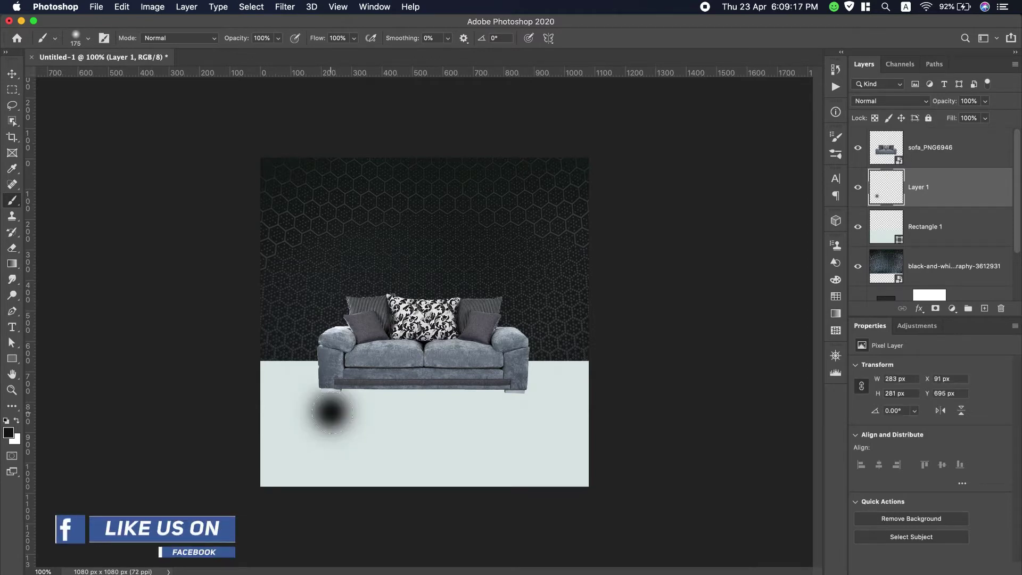
key("ctrl+t")
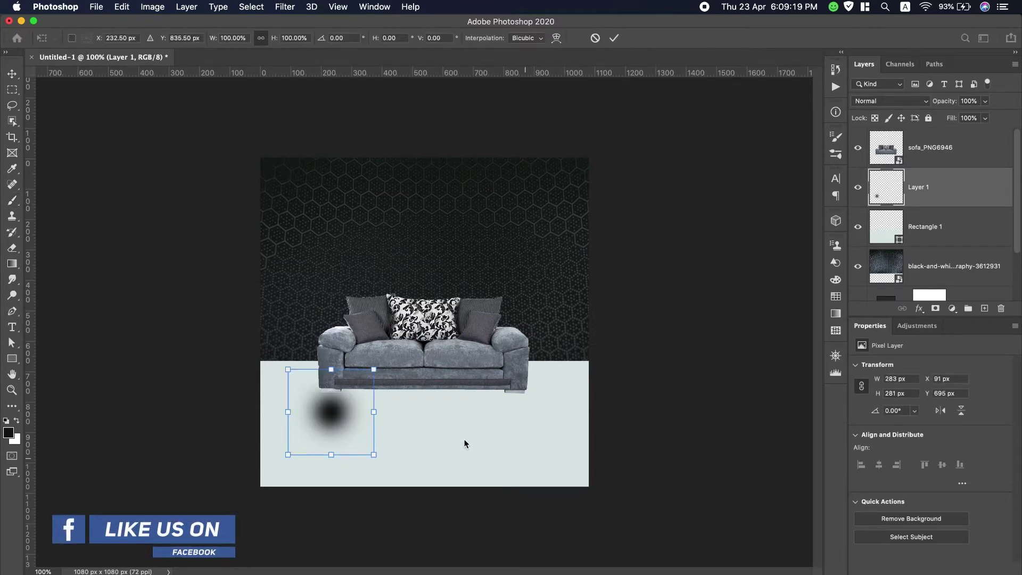
mouse_move(330, 367)
left_mouse_down()
mouse_move(328, 442)
mouse_move(412, 452)
left_mouse_up()
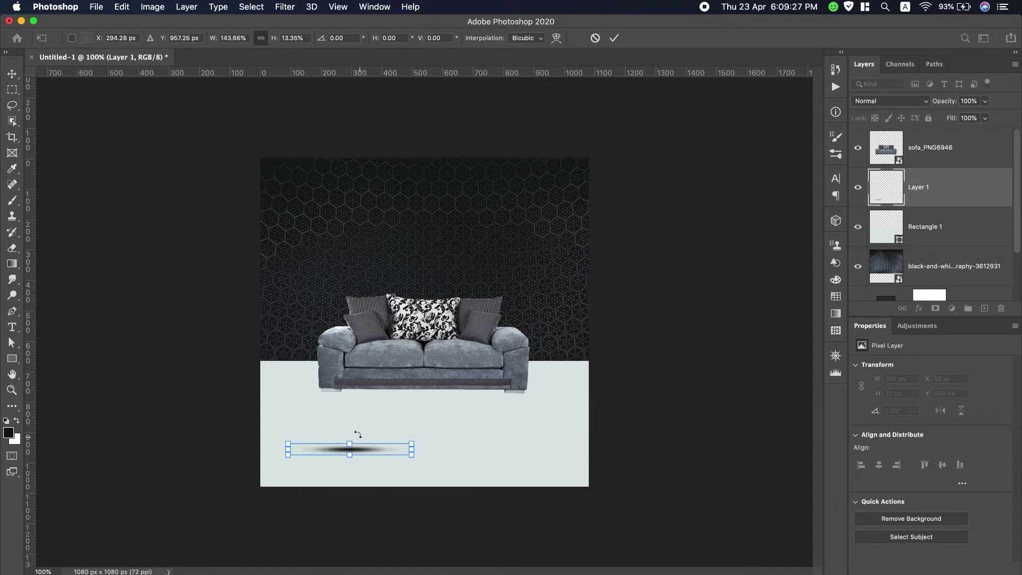
left_click(614, 40)
key("b")
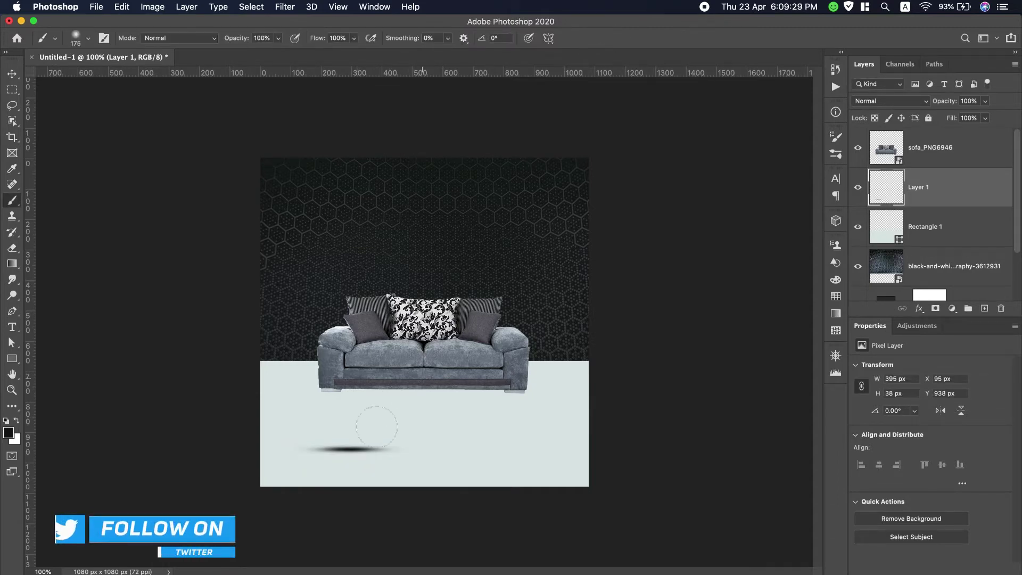
Step: Move the shadow under the sofa's left end and stretch it to 480 px wide
left_click(11, 76)
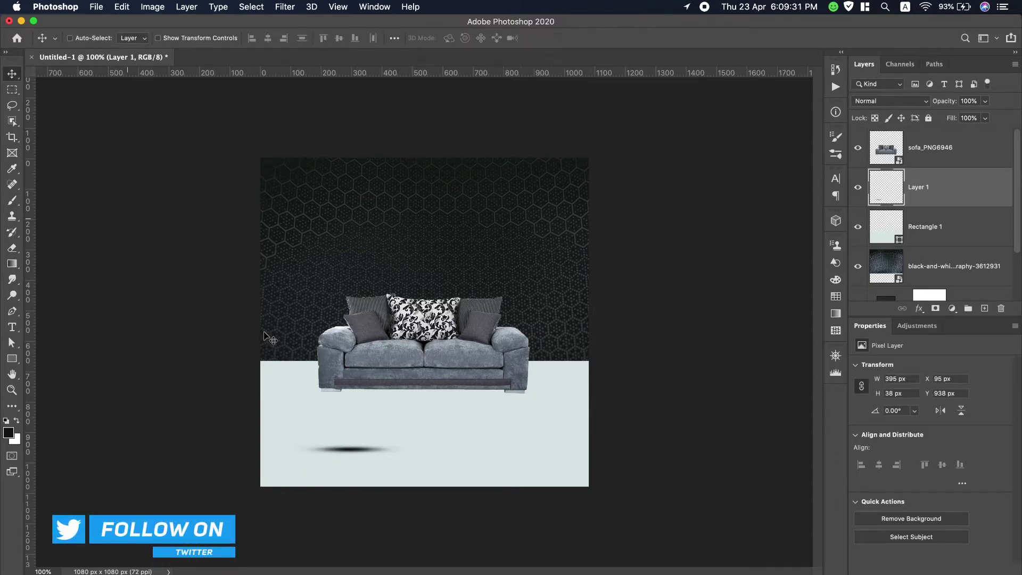
left_click_drag(346, 440, 337, 398)
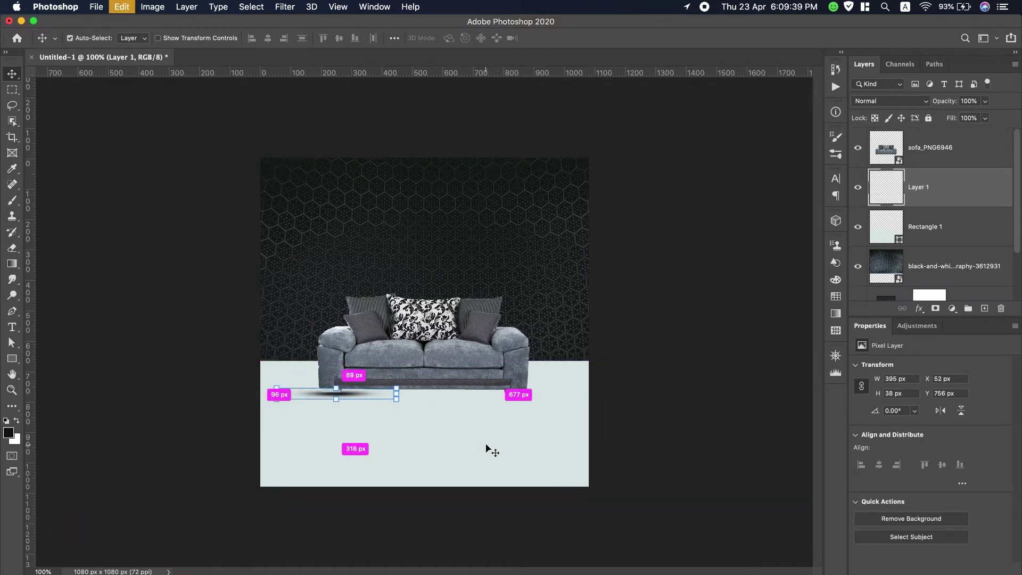
key("super+t")
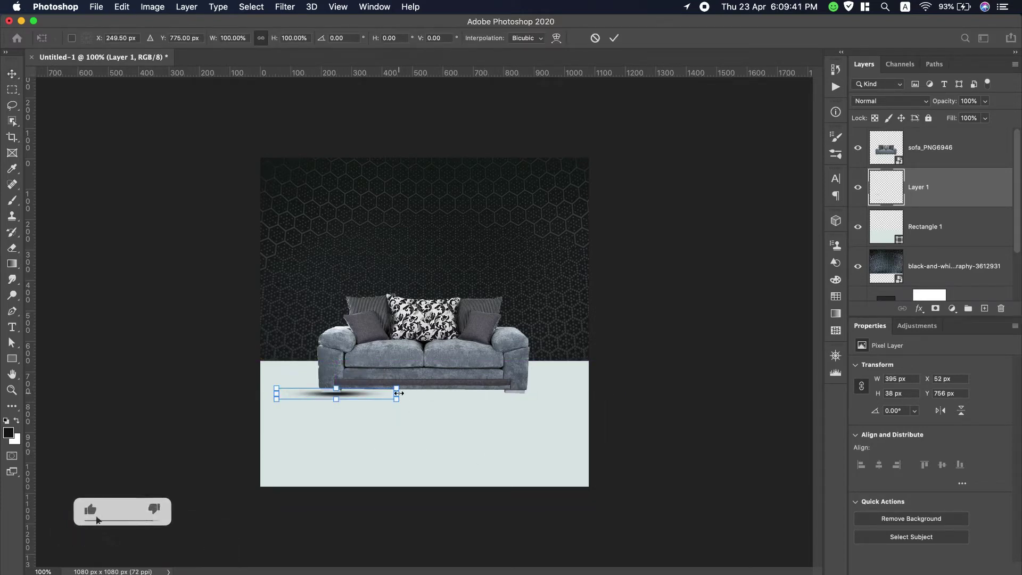
mouse_move(398, 393)
left_mouse_down()
mouse_move(422, 394)
mouse_move(348, 395)
left_mouse_up()
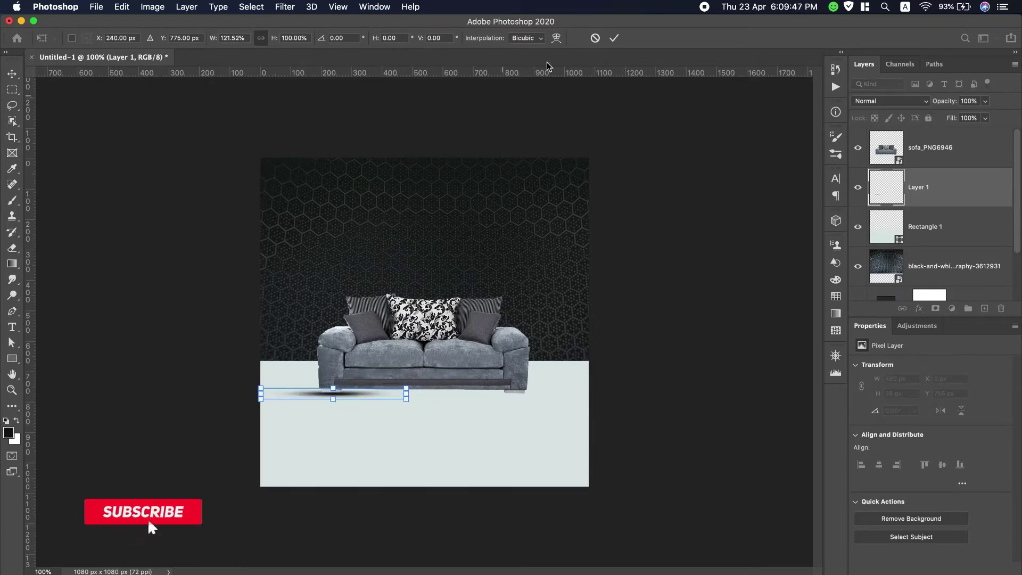
left_click(614, 37)
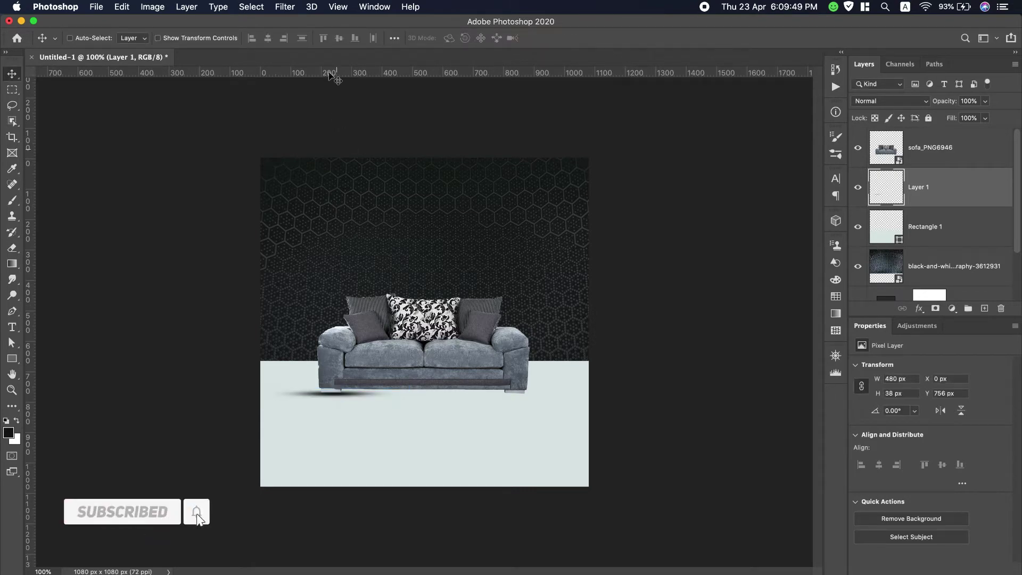
Step: Soften the shadow with a 7 px Gaussian Blur
left_click(284, 7)
mouse_move(335, 152)
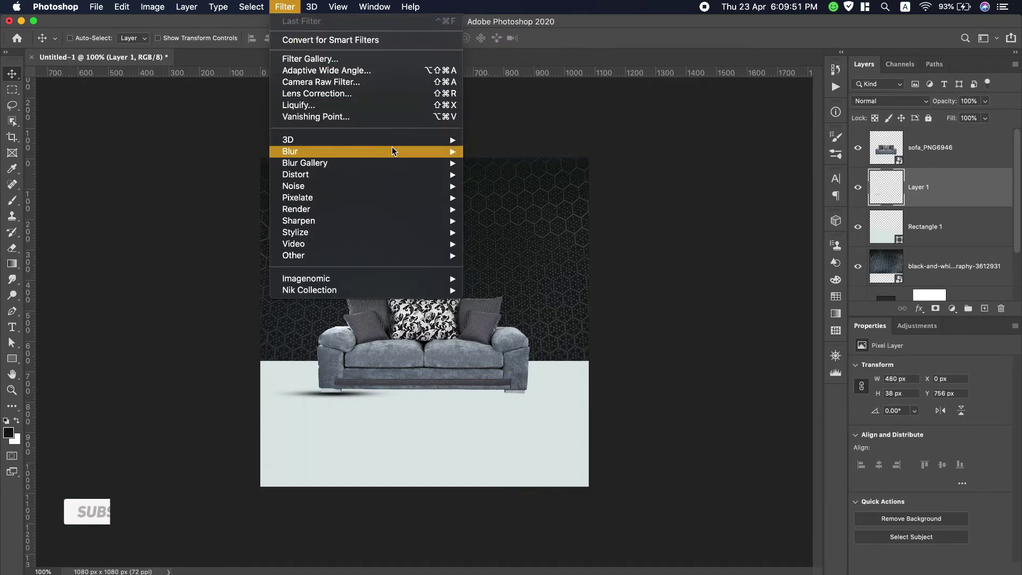
left_click(505, 197)
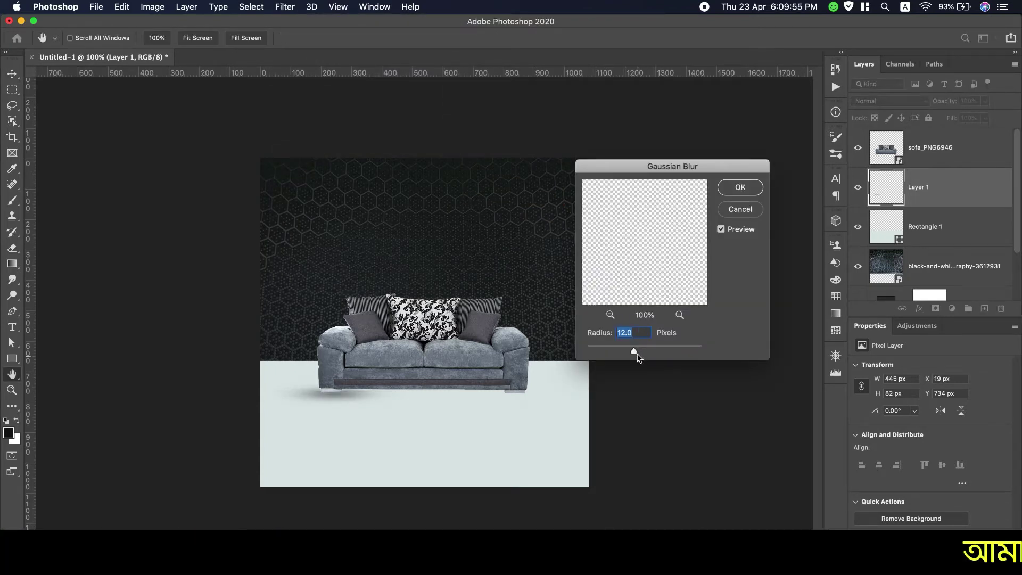
left_click_drag(630, 351, 625, 353)
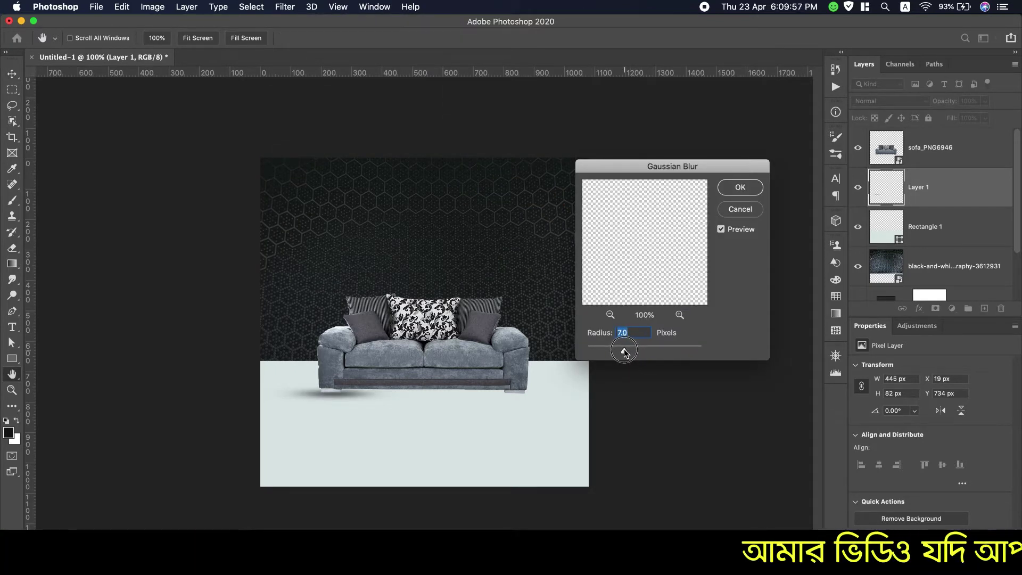
left_click(755, 192)
Step: Duplicate the shadow as Layer 1 copy under the sofa's right end
left_click_drag(333, 404, 513, 400)
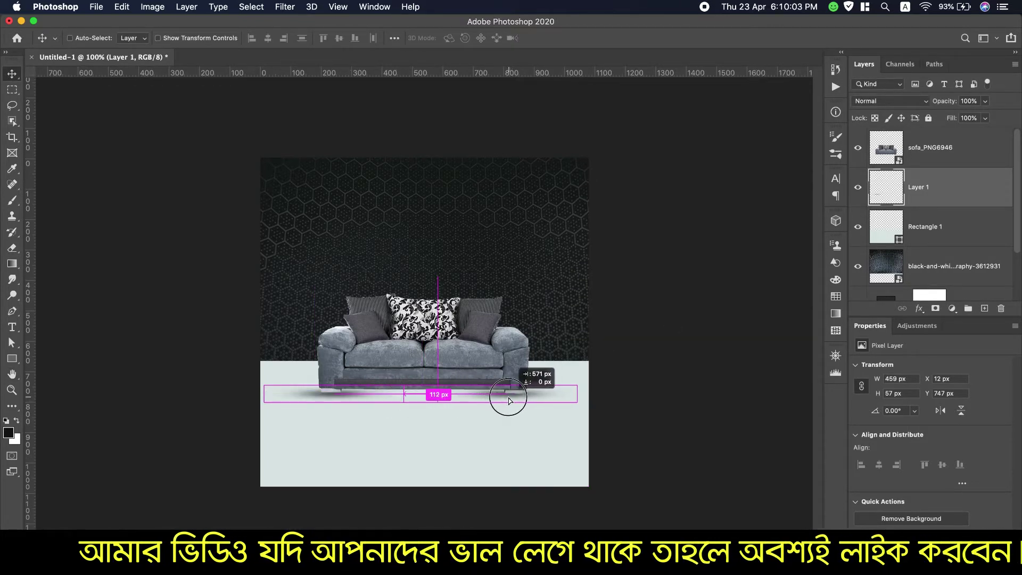
left_click_drag(514, 400, 510, 399)
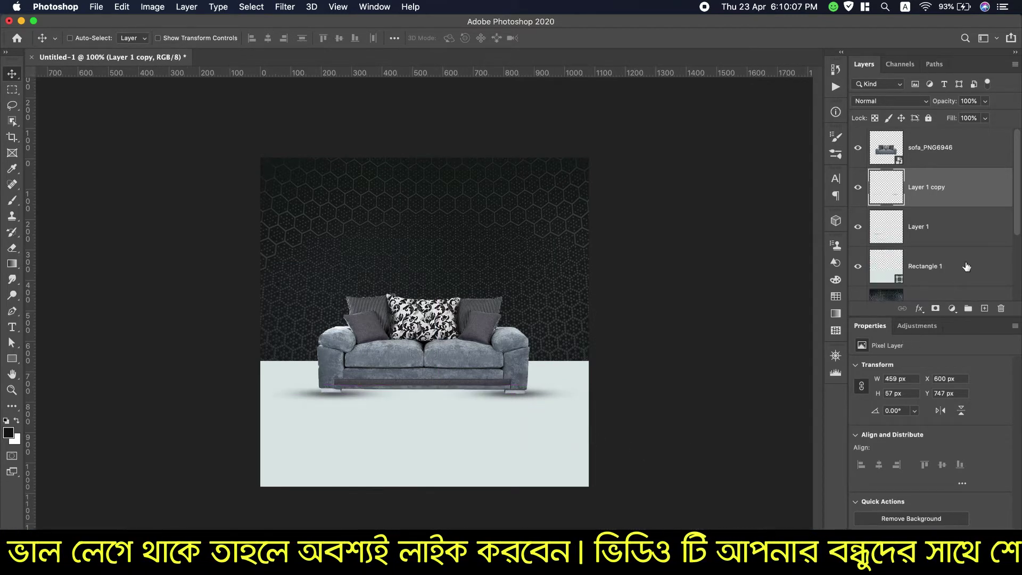
scroll(966, 266, "down", 1)
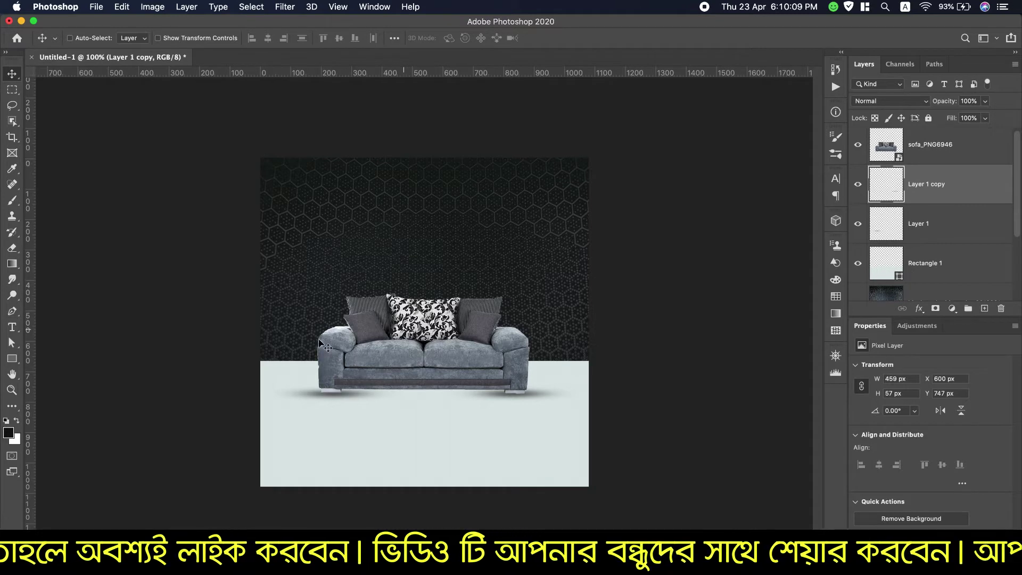
left_click(967, 159)
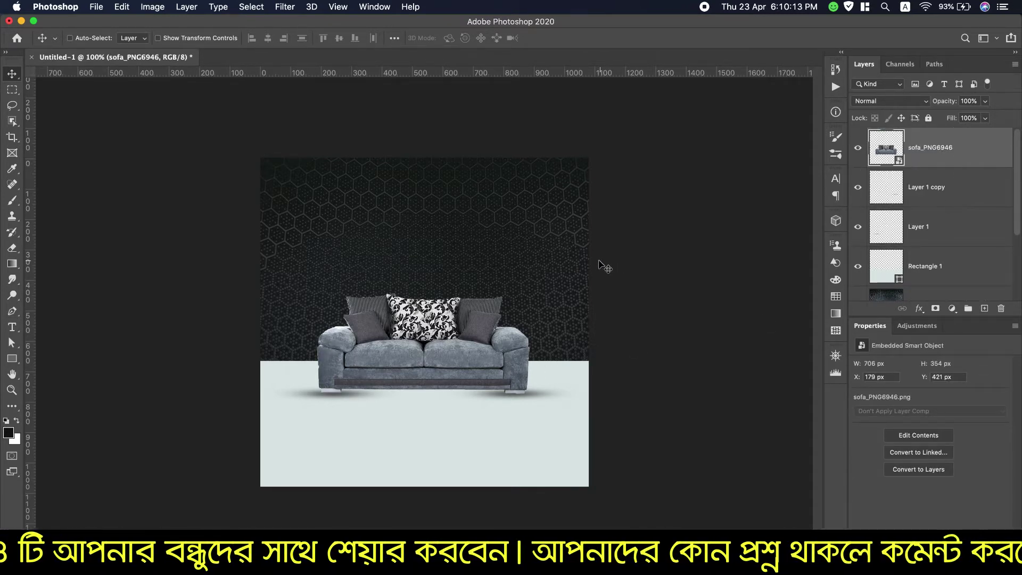
Step: Select the line 'Best of Design' in the notes and copy it with Cmd+C
scroll(599, 3, "down", 2)
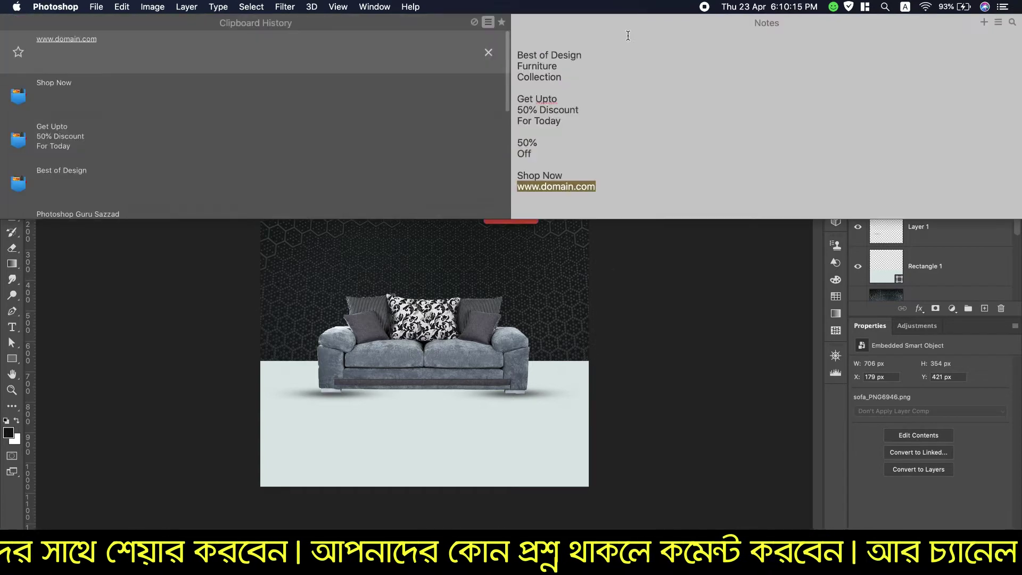
left_click_drag(518, 55, 583, 55)
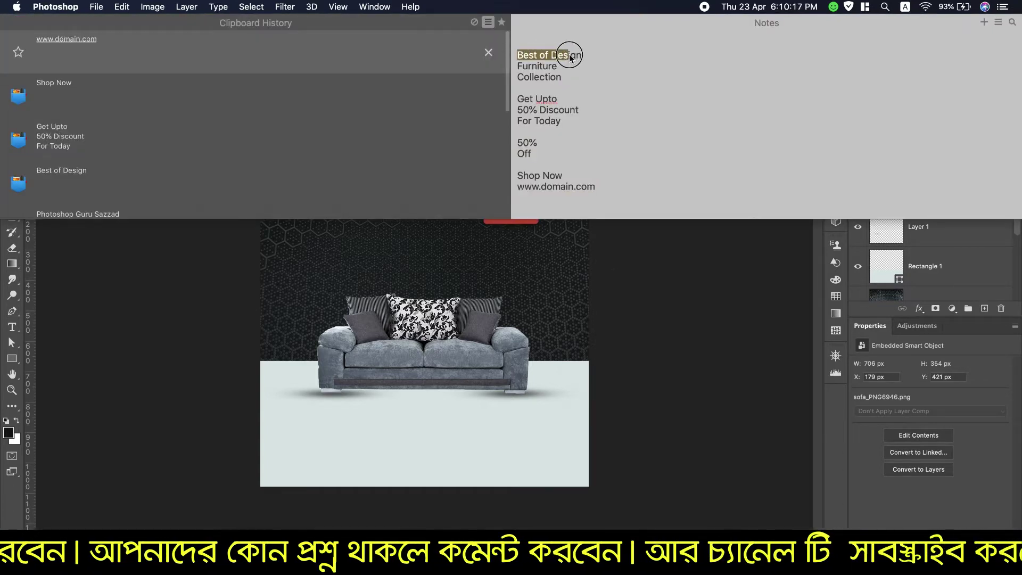
key("super+c")
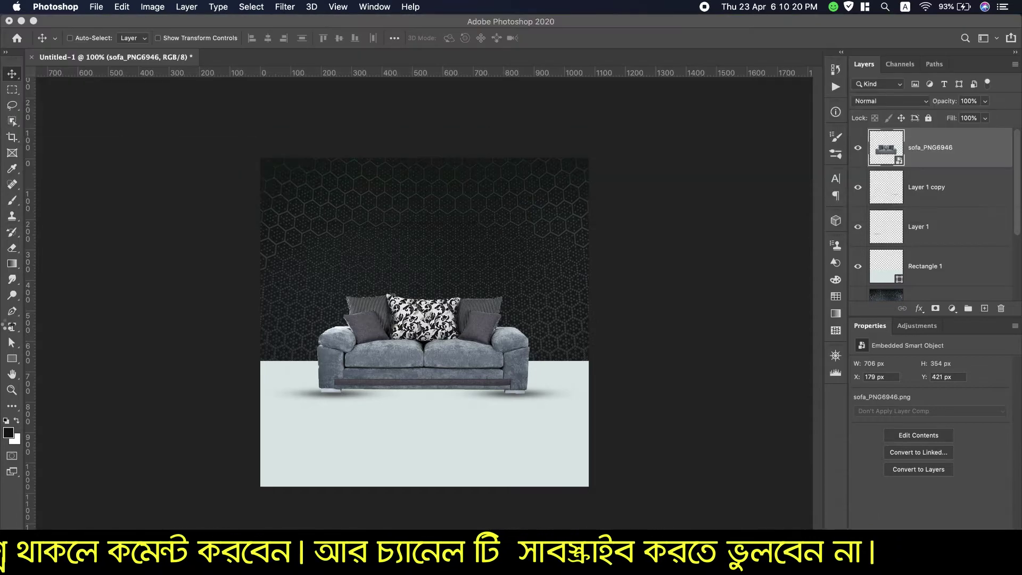
left_click(12, 326)
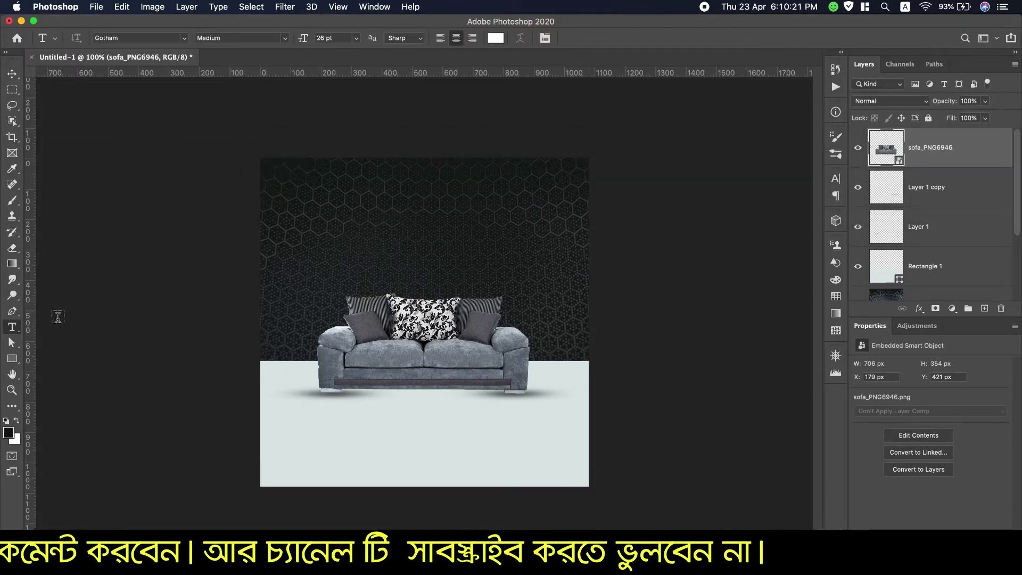
Step: Paste 'Best of Design' as a Gotham Bold 26 pt text line above the sofa
left_click(371, 224)
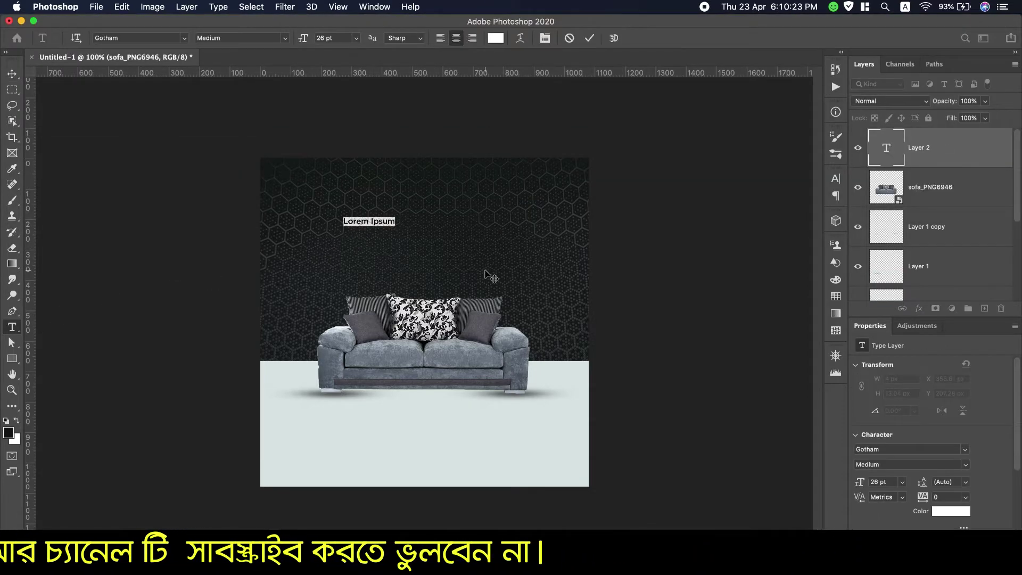
key("super+v")
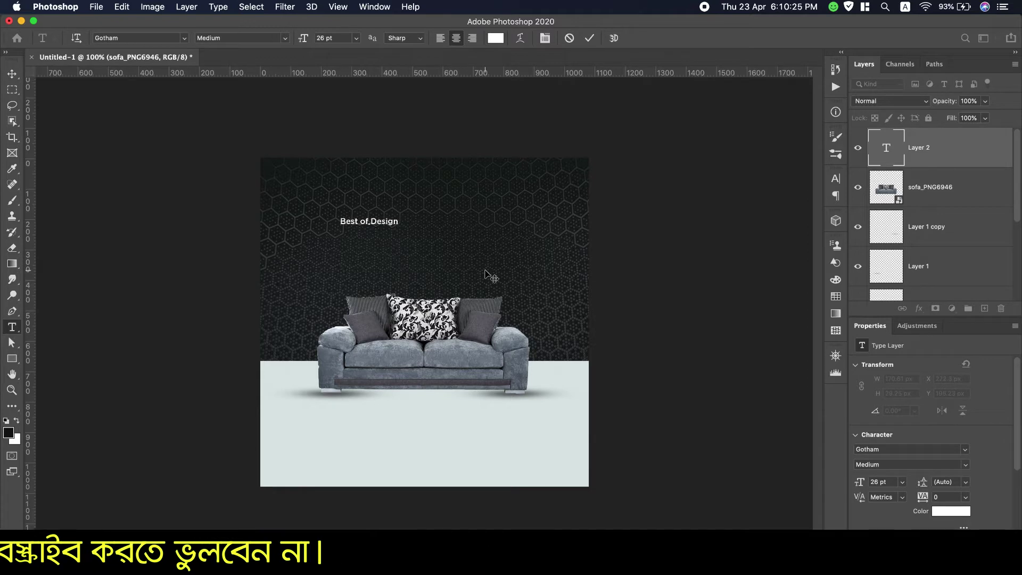
key("super+a")
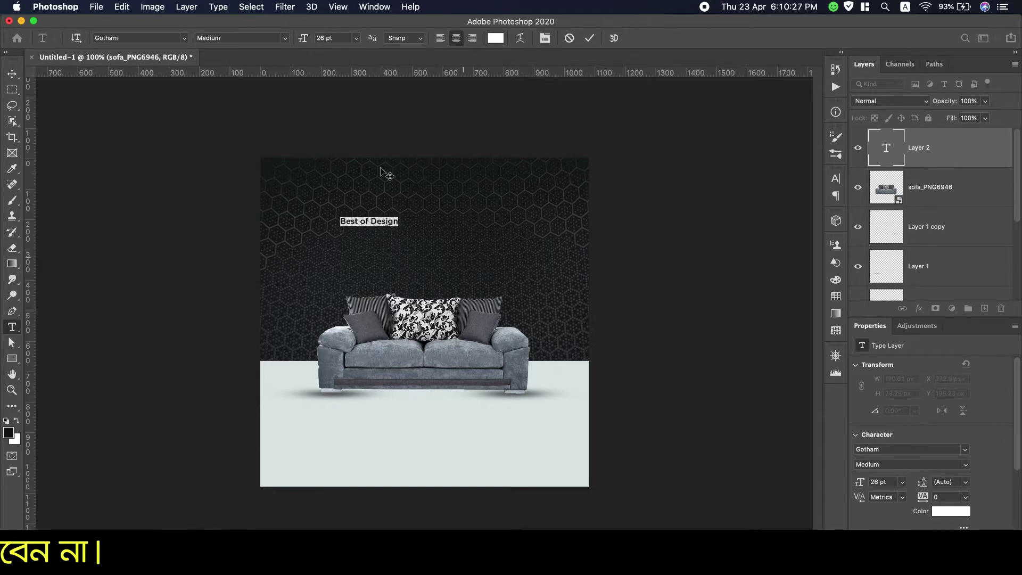
left_click(286, 38)
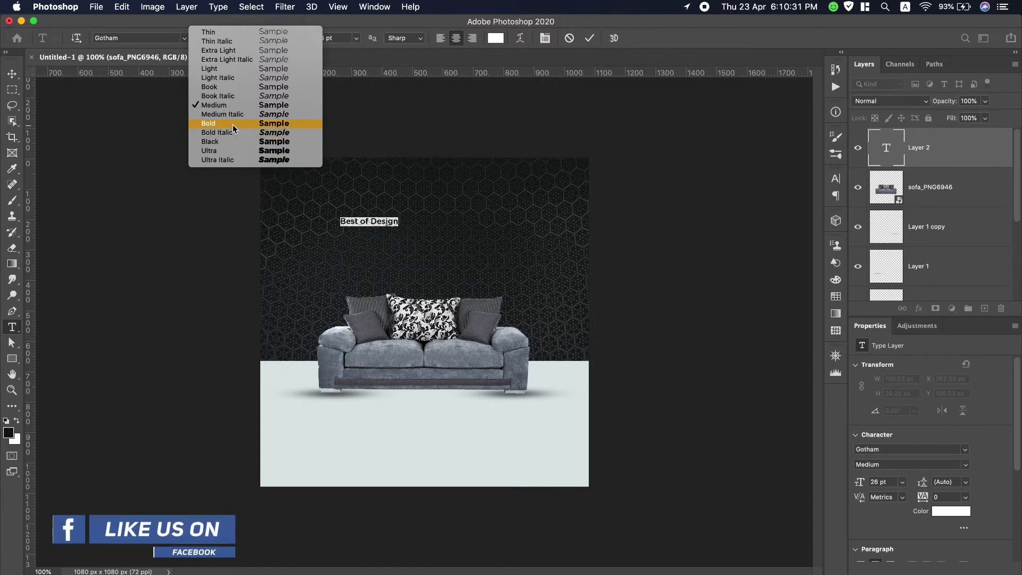
left_click(511, 72)
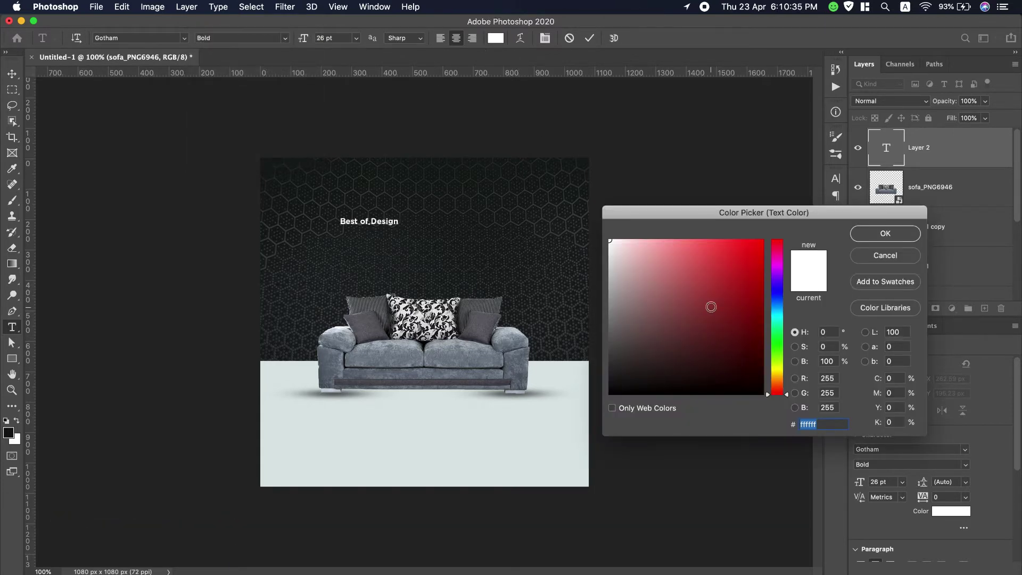
Step: Recolour the heading text teal #069ca5
left_click(778, 310)
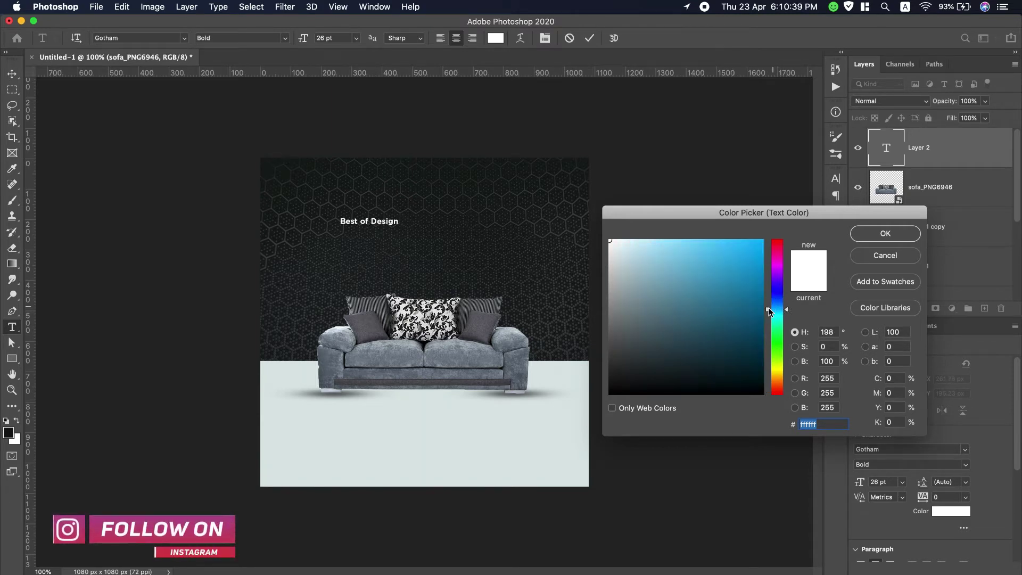
left_click(745, 302)
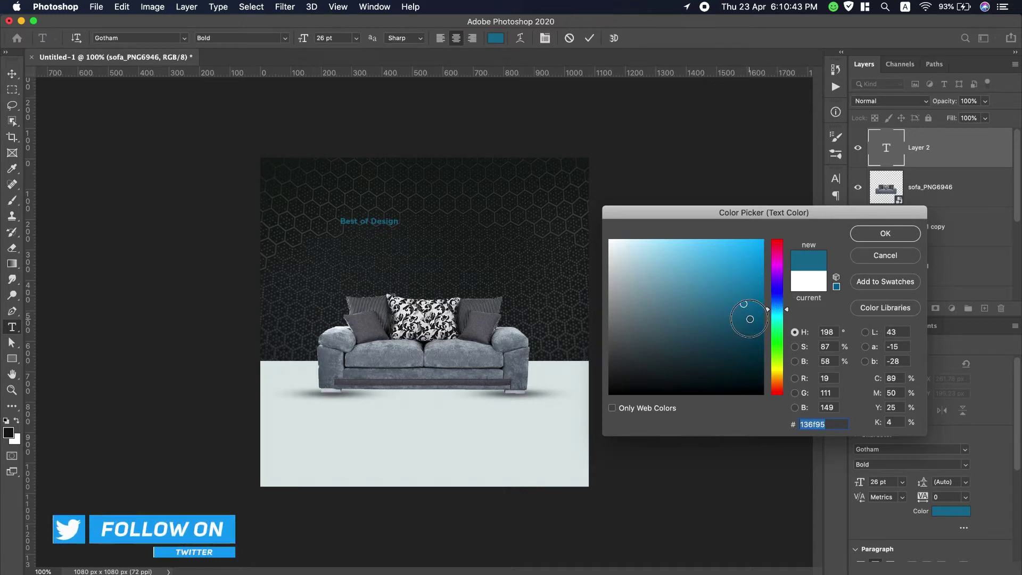
mouse_move(745, 318)
left_mouse_down()
mouse_move(745, 327)
mouse_move(751, 289)
left_mouse_up()
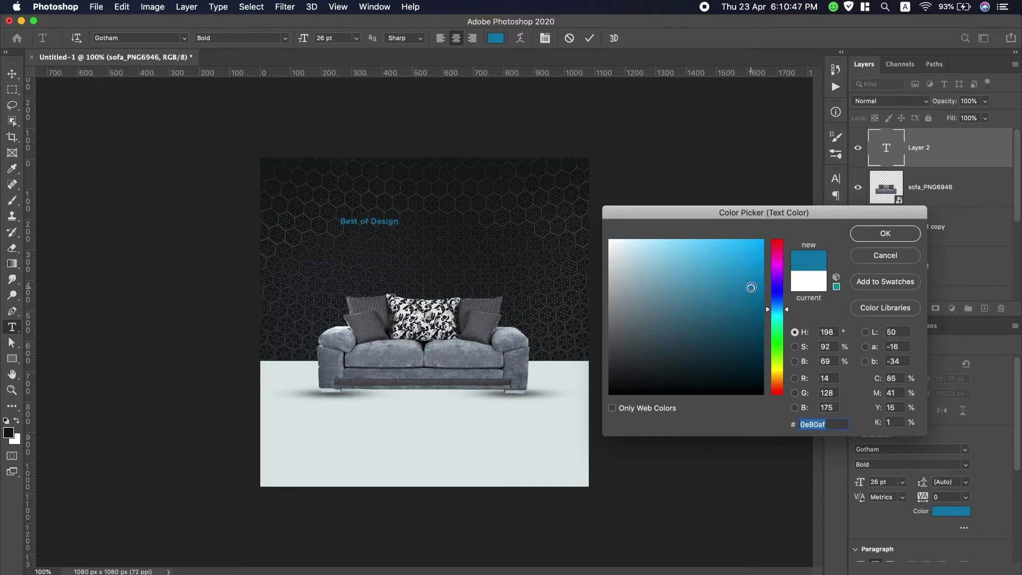
left_click_drag(751, 288, 754, 285)
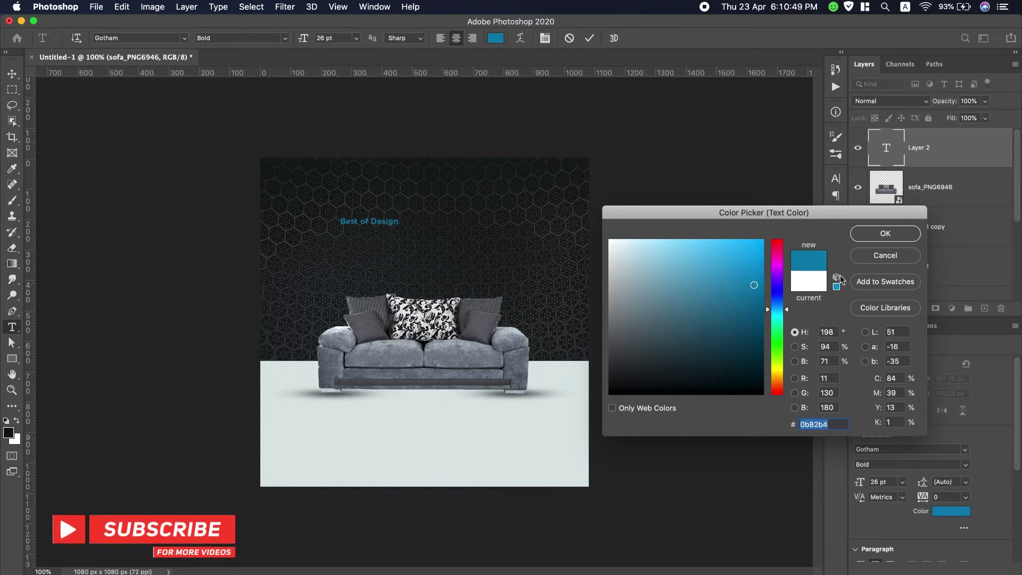
left_click_drag(790, 318, 789, 315)
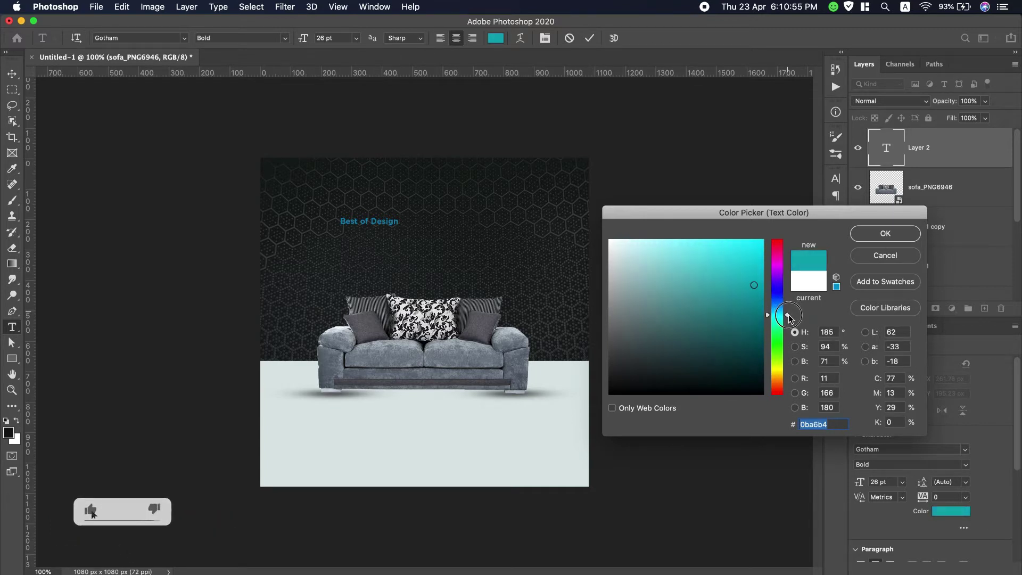
left_click(746, 309)
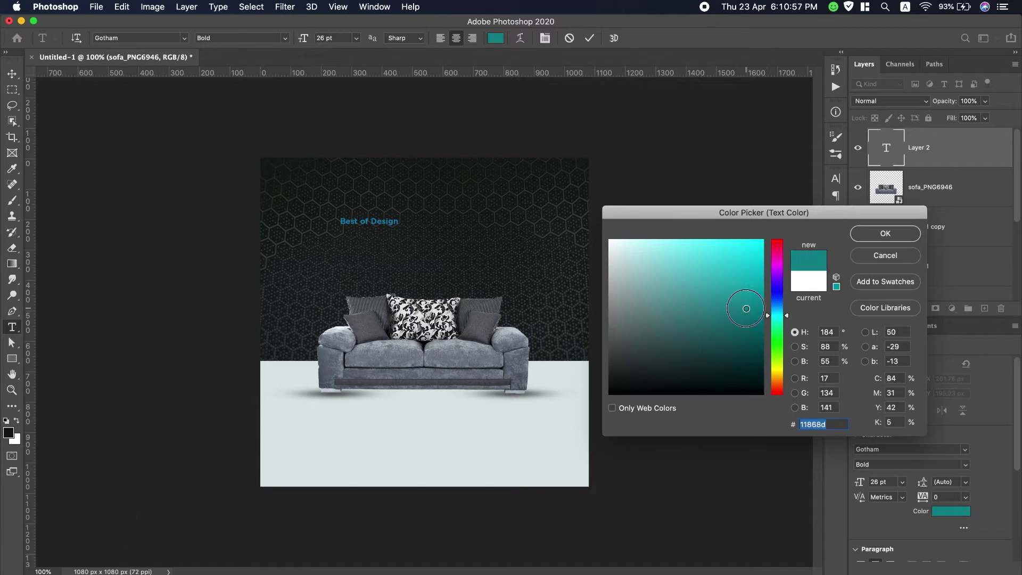
left_click_drag(744, 306, 759, 294)
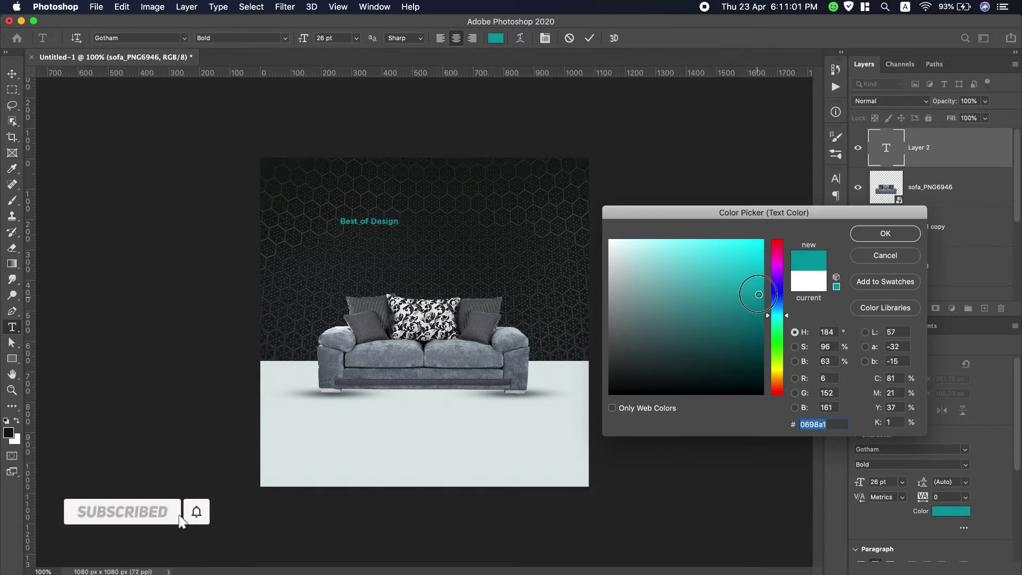
left_click(892, 238)
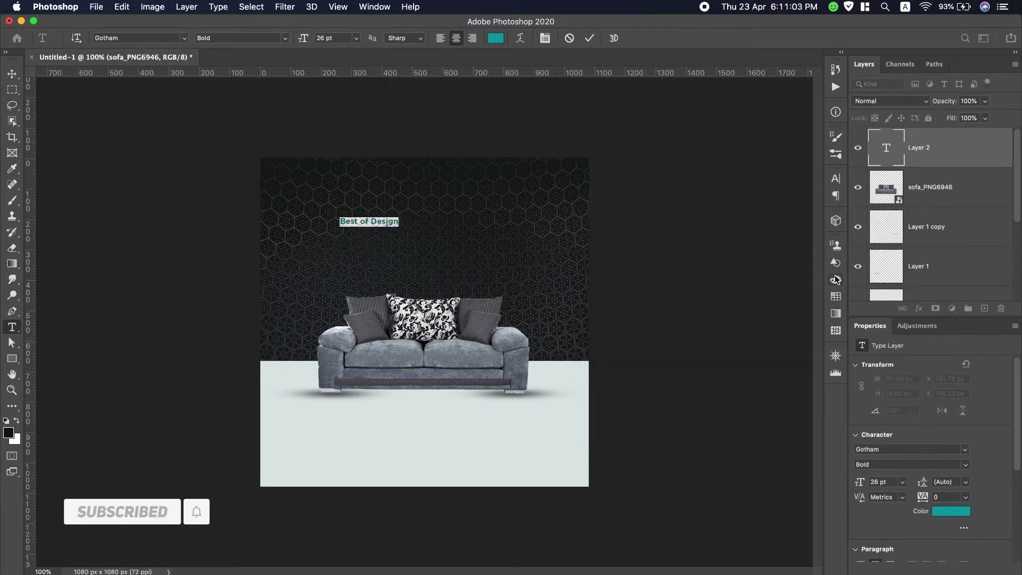
Step: Set the heading to 52 pt in all capitals
left_click(836, 178)
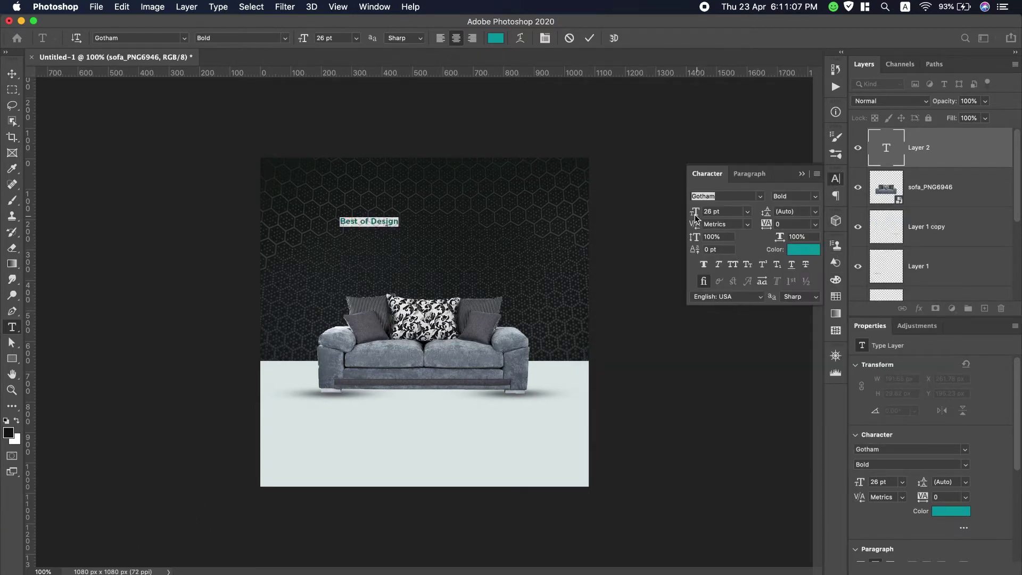
left_click_drag(695, 217, 723, 227)
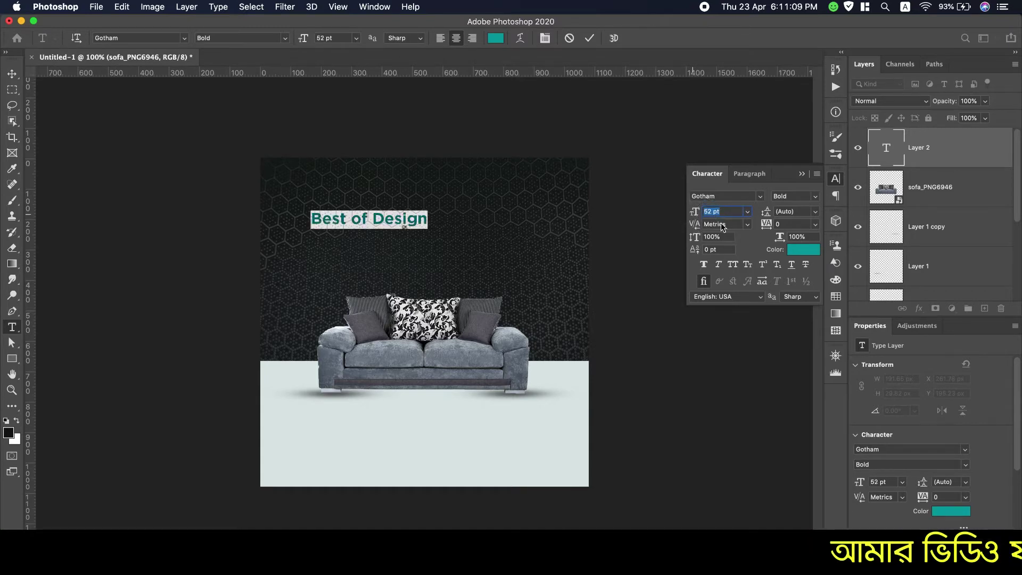
left_click(736, 263)
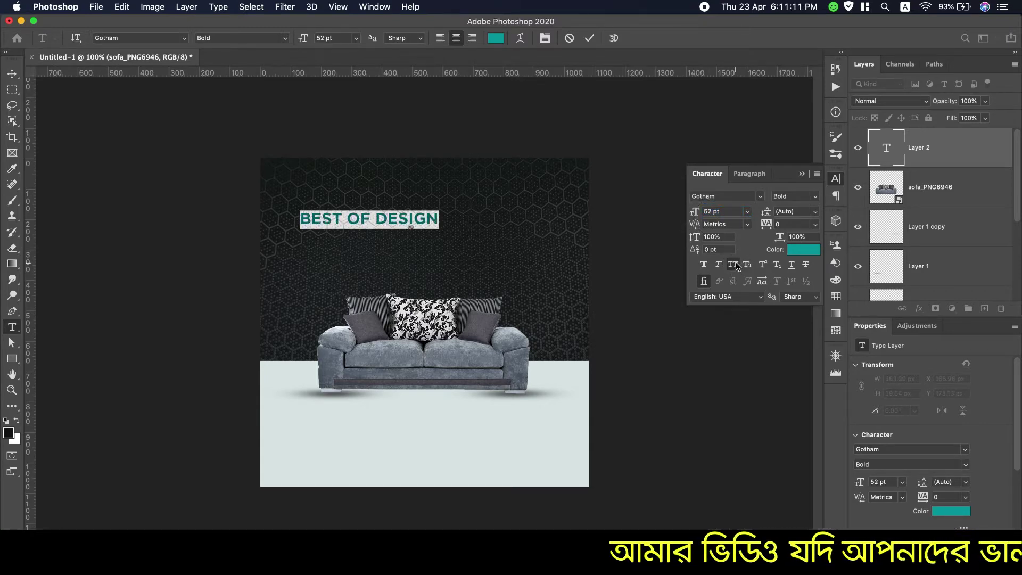
left_click(802, 174)
left_click(11, 73)
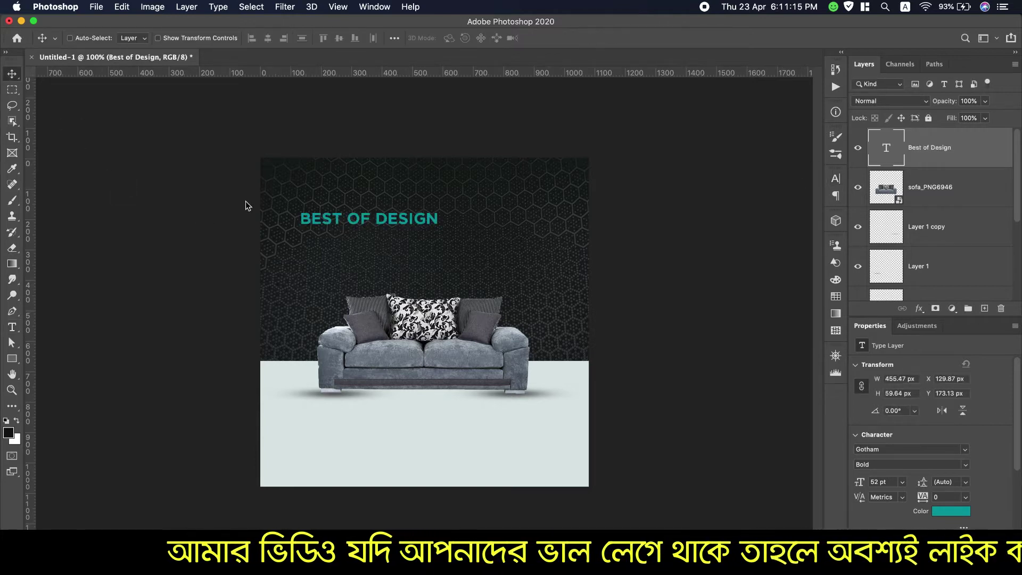
Step: Centre BEST OF DESIGN at the top, duplicate it below, and copy 'Furniture' from the notes
mouse_move(364, 221)
left_mouse_down()
mouse_move(406, 206)
mouse_move(416, 187)
left_mouse_up()
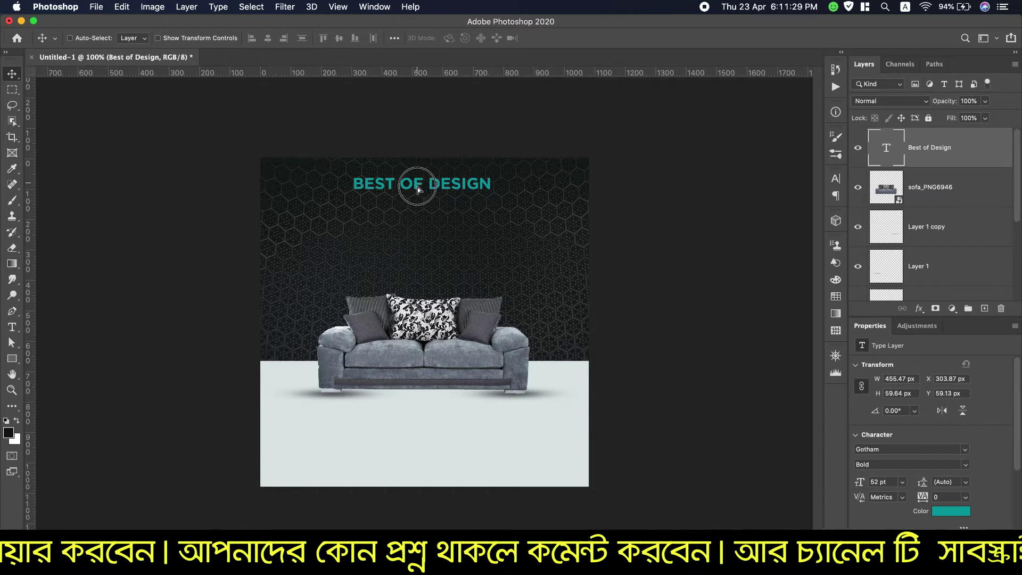
left_click_drag(420, 186, 418, 208)
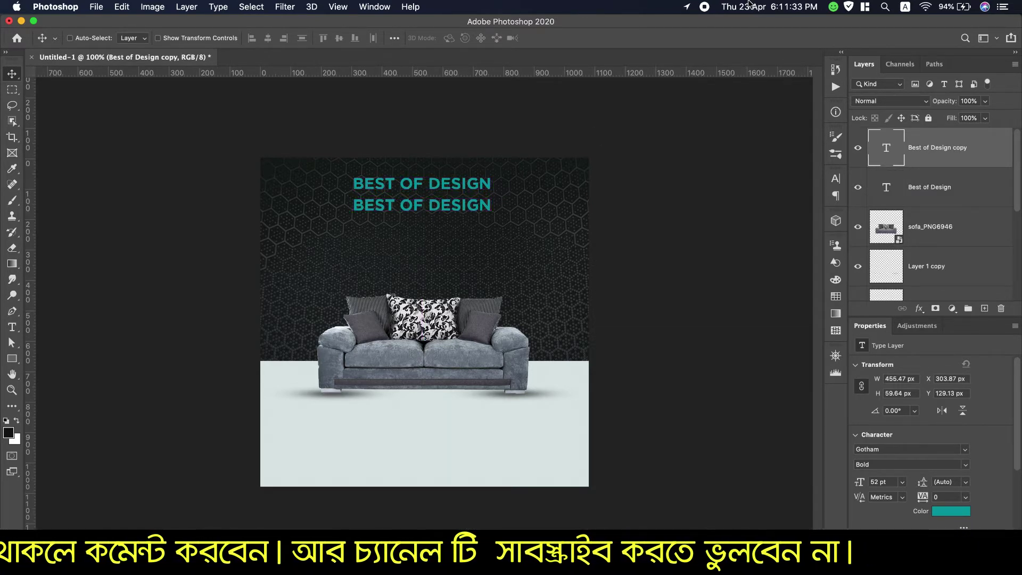
scroll(749, 3, "down", 2)
double_click(564, 68)
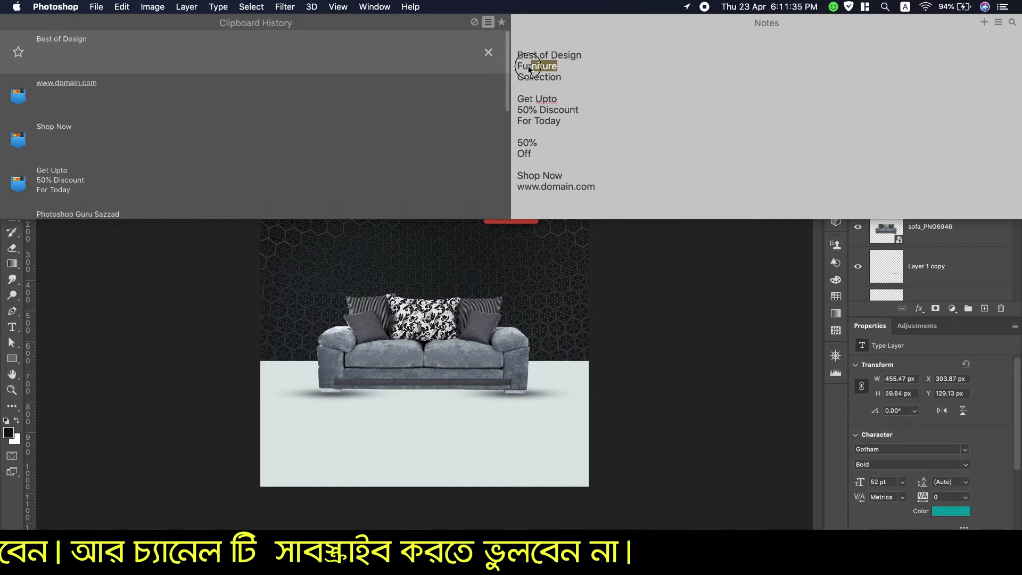
key("super+c")
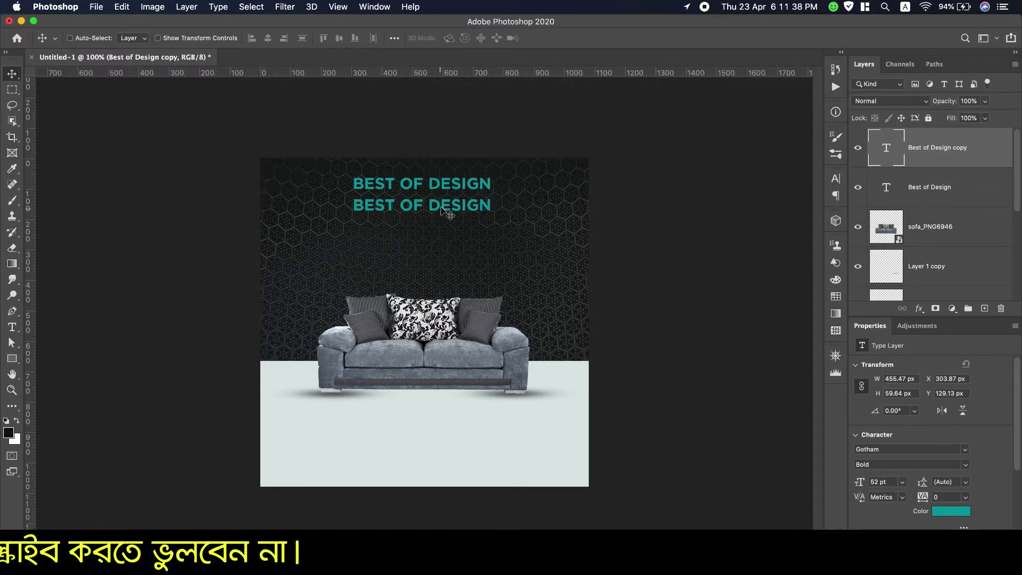
double_click(442, 209)
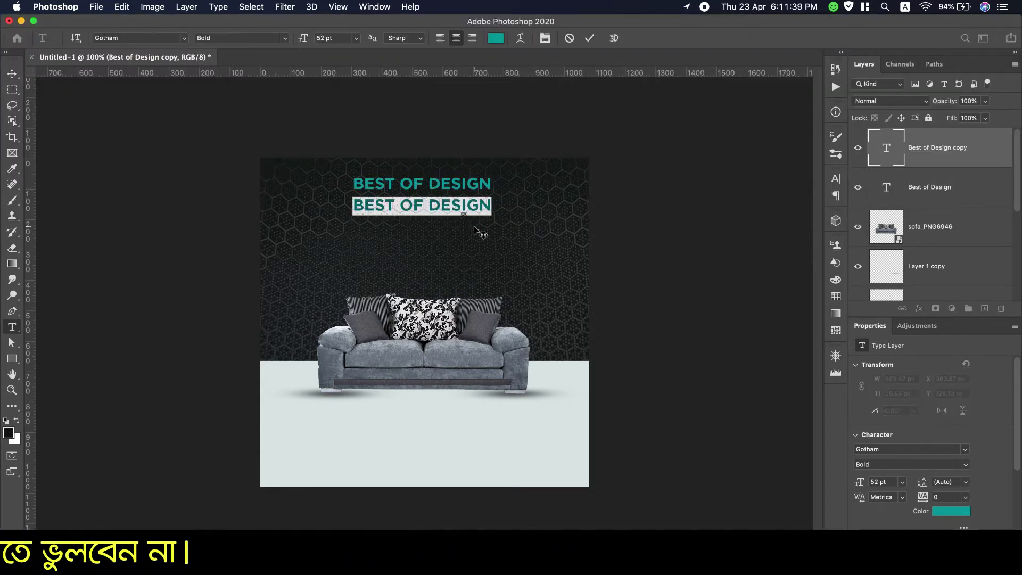
Step: Turn the duplicate into FURNITURE in 121 pt Gotham Black, placed just below BEST OF DESIGN
key("super+v")
key("super+a")
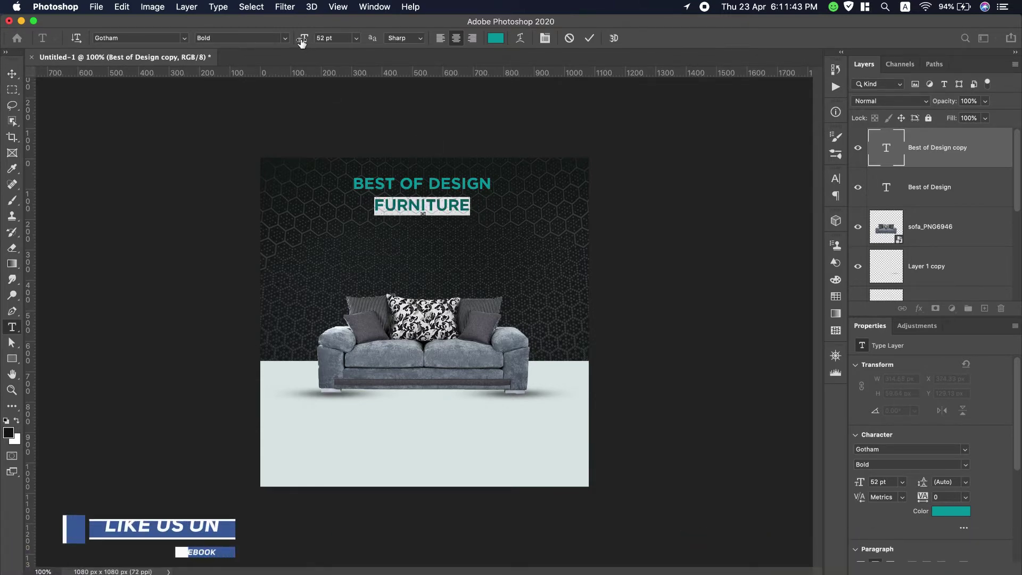
left_click_drag(320, 38, 344, 46)
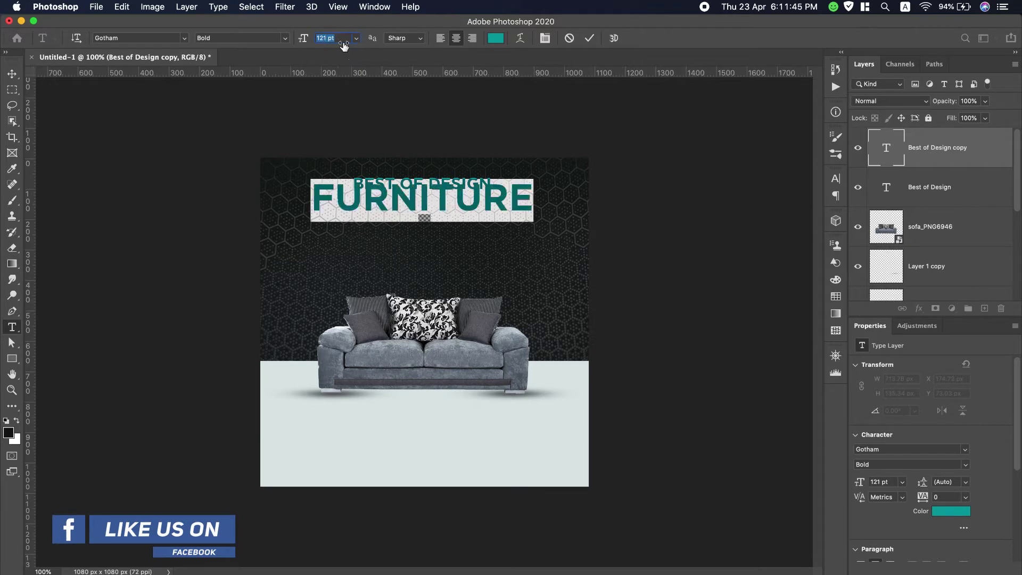
left_click(286, 39)
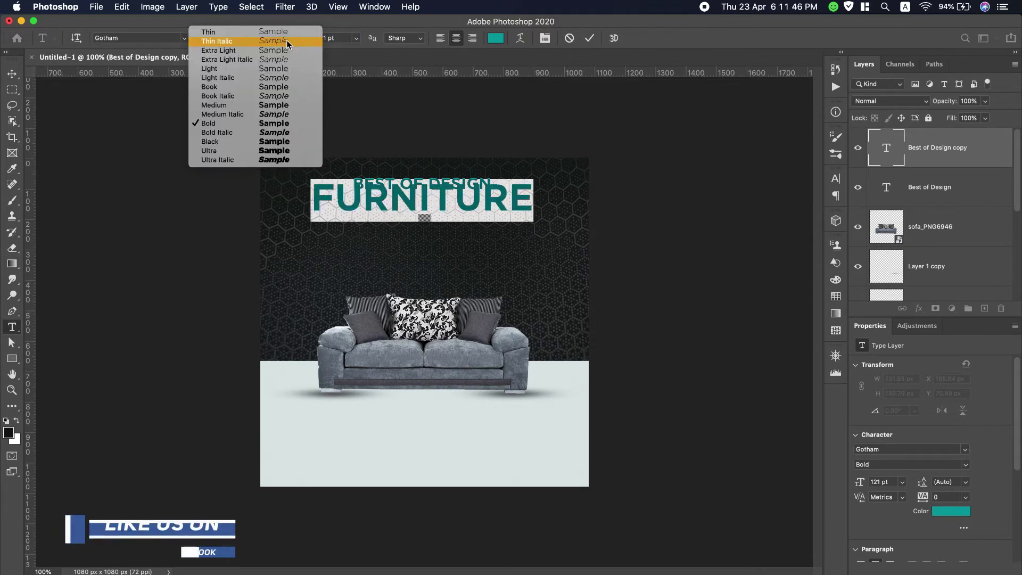
left_click(259, 142)
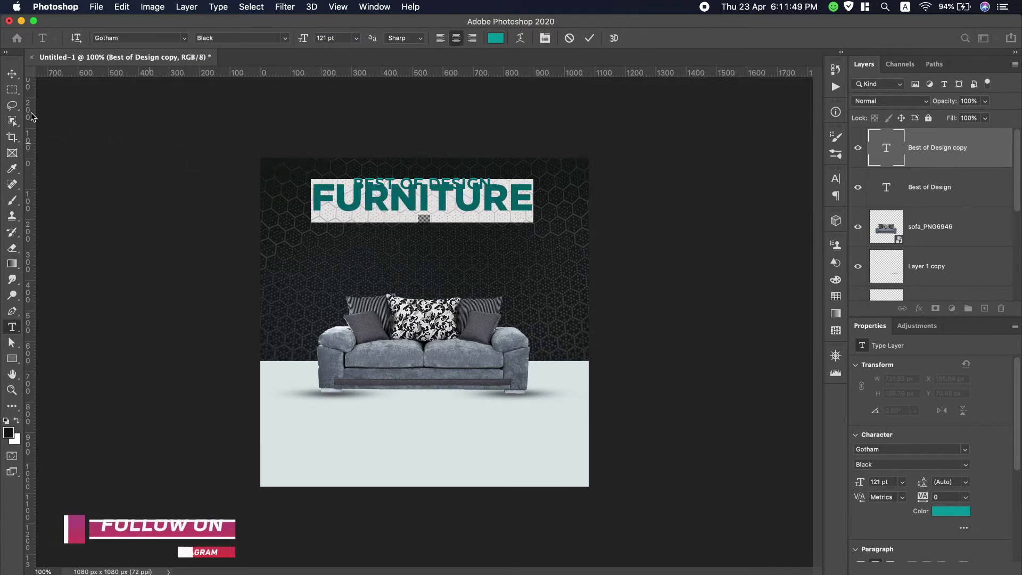
left_click(12, 73)
left_click_drag(397, 205, 396, 217)
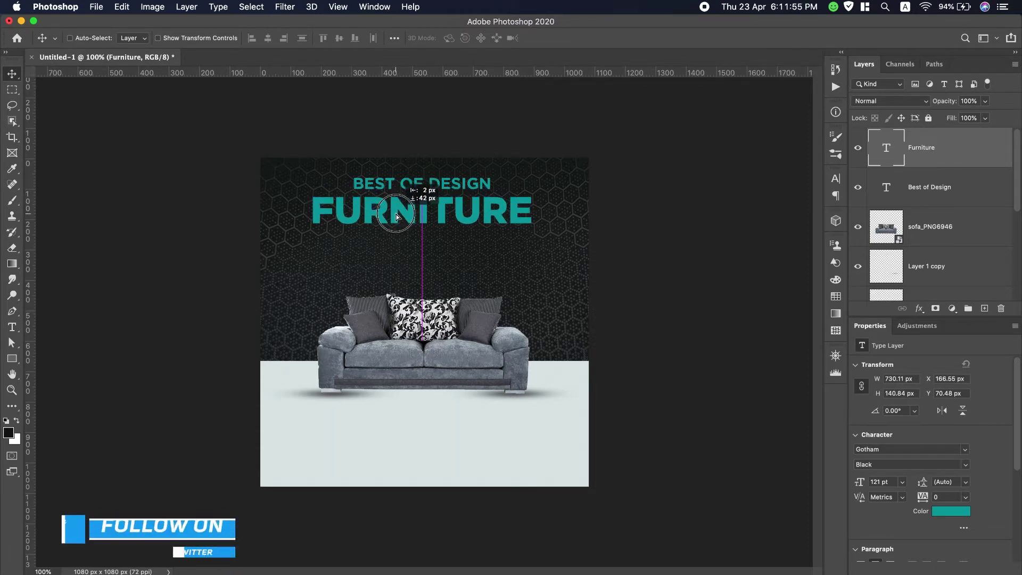
left_click_drag(396, 214, 396, 214)
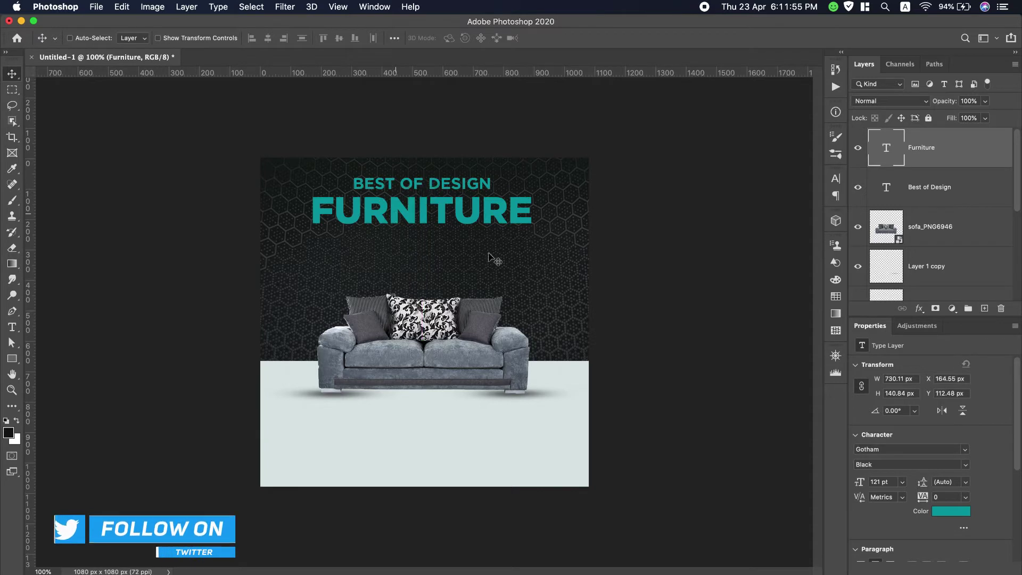
double_click(885, 155)
Step: Colour FURNITURE pale grey-cyan #dbe5e5, sampled from the light floor
left_click(495, 37)
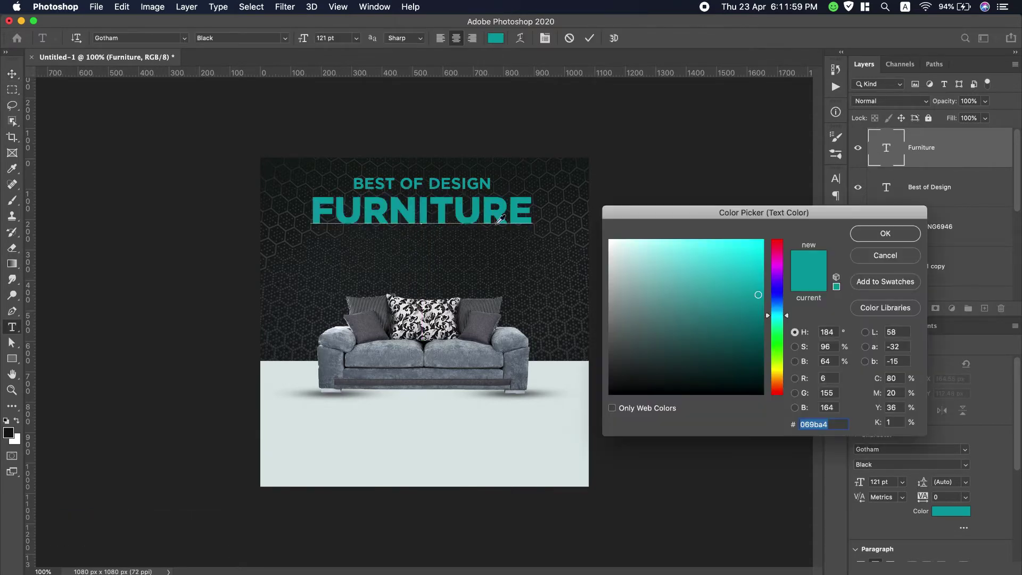
left_click(429, 423)
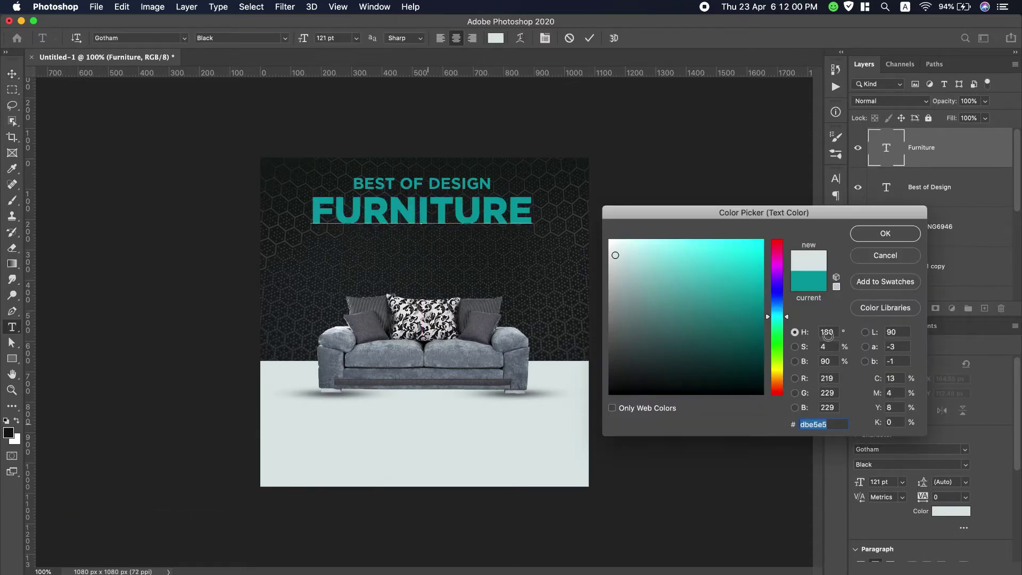
left_click(876, 235)
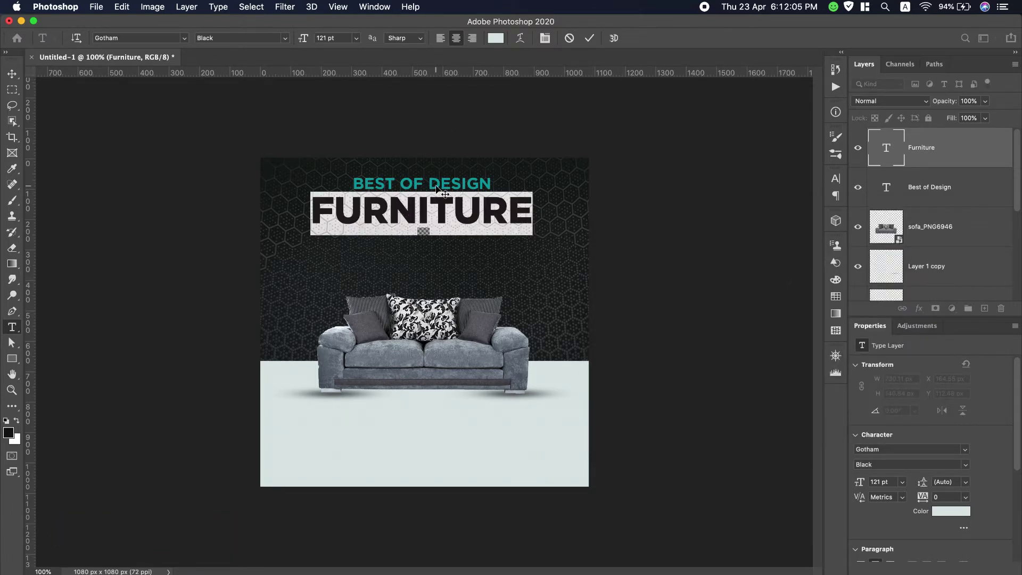
Step: Commit FURNITURE and duplicate BEST OF DESIGN just beneath it
left_click(941, 184)
key("v")
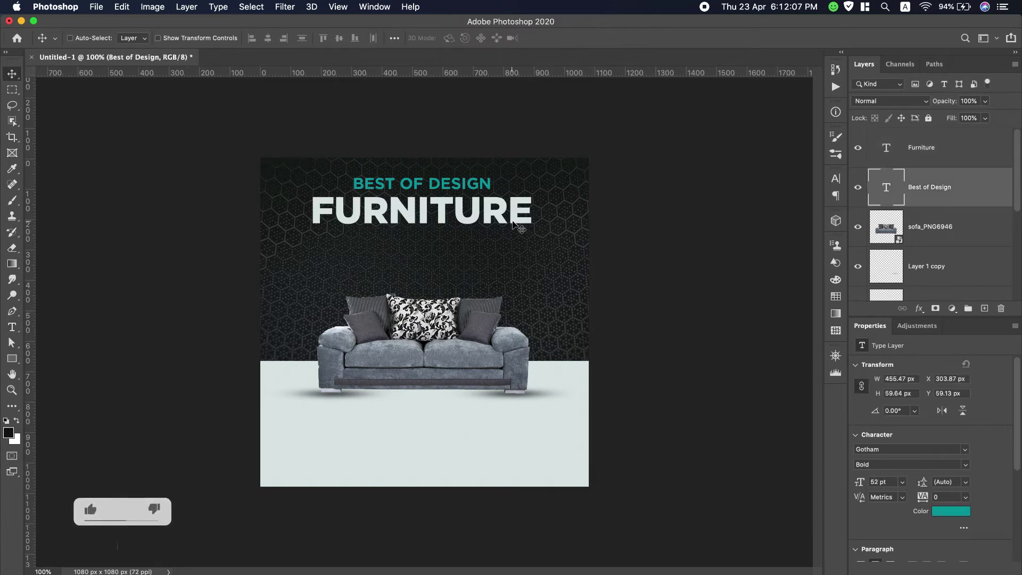
mouse_move(421, 187)
left_mouse_down()
mouse_move(421, 250)
mouse_move(420, 241)
left_mouse_up()
Step: Change the lower copy's text to COLLECTION, pasted from the notes
scroll(533, 6, "down", 2)
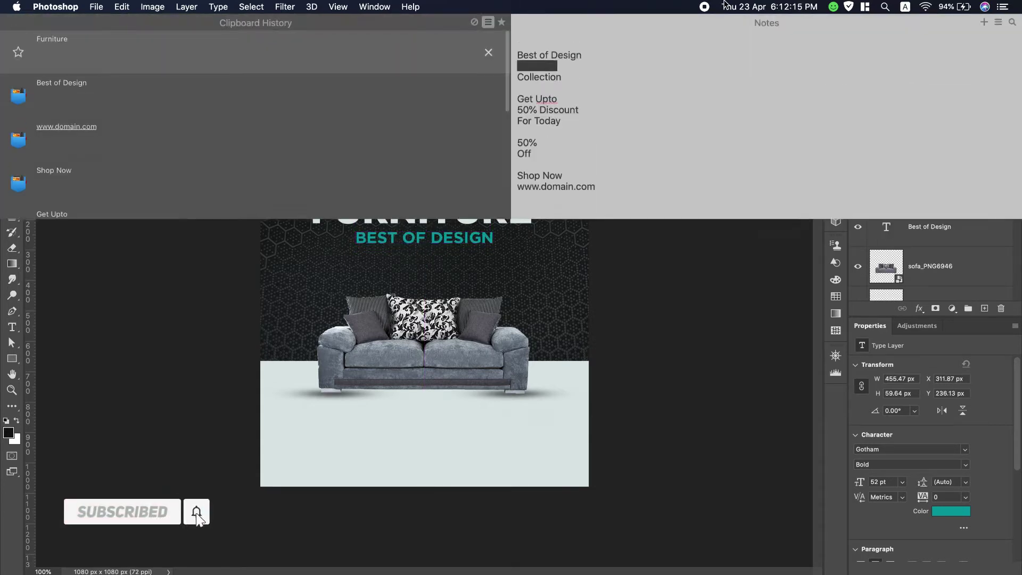
left_click_drag(571, 83, 527, 79)
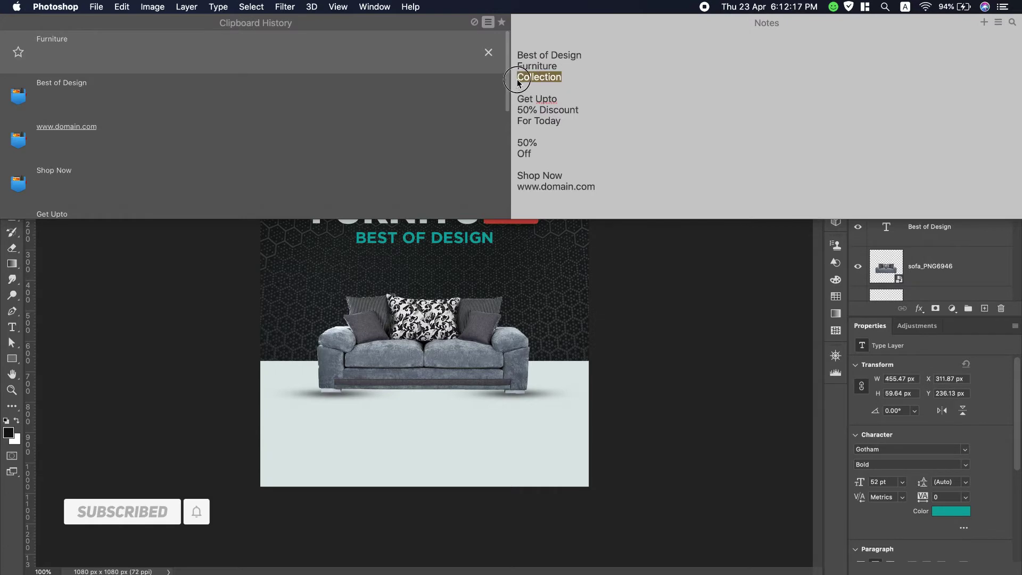
key("super+c")
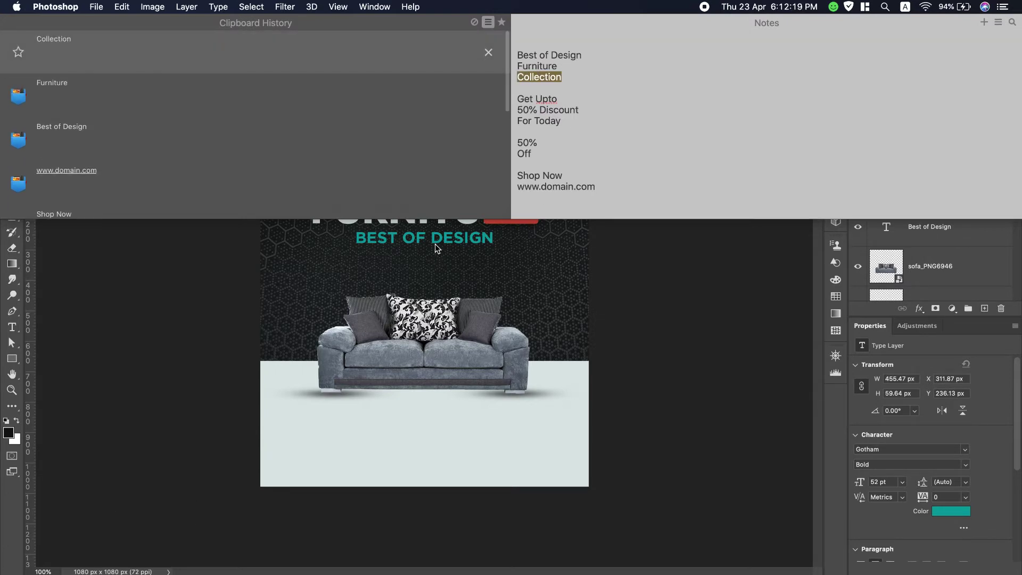
triple_click(437, 247)
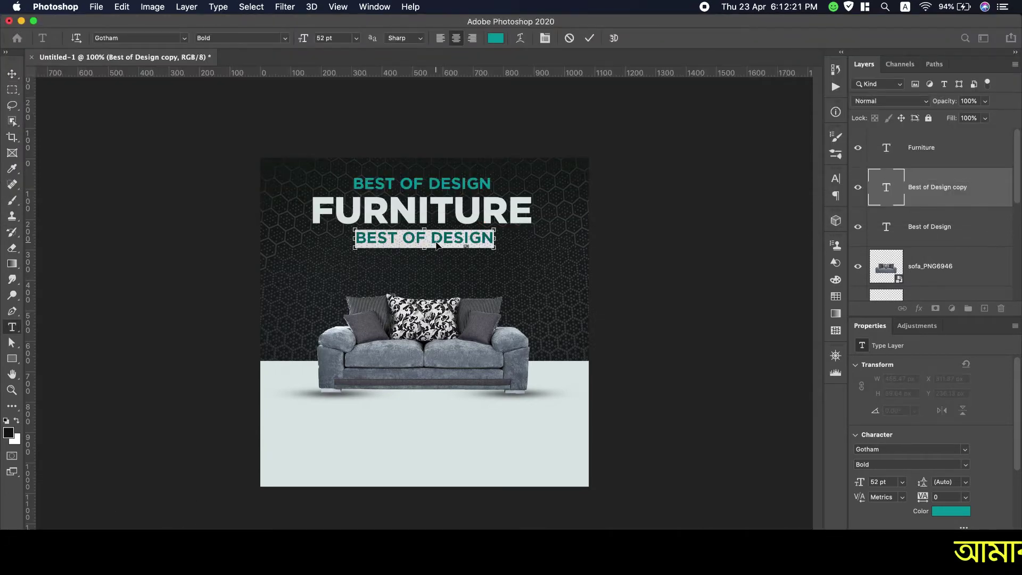
key("super+v")
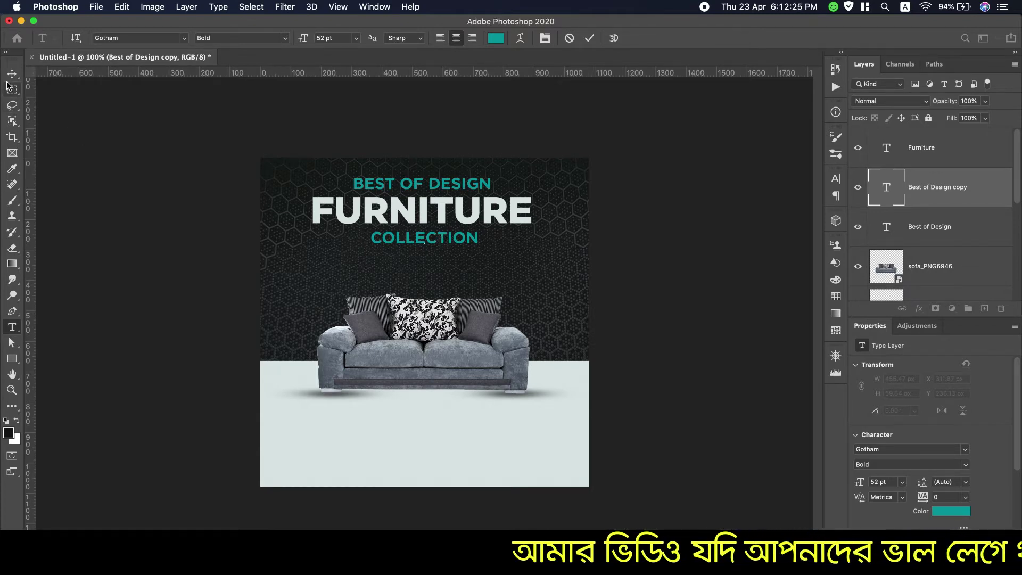
key("super+Return")
key("v")
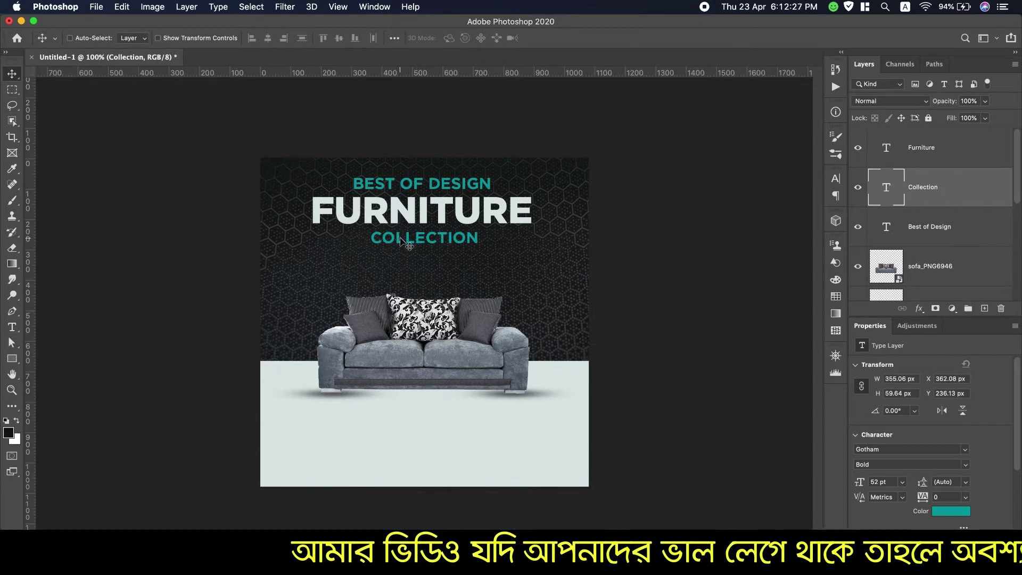
Step: Nudge COLLECTION into alignment under FURNITURE and select the Furniture layer
left_click_drag(400, 241, 403, 241)
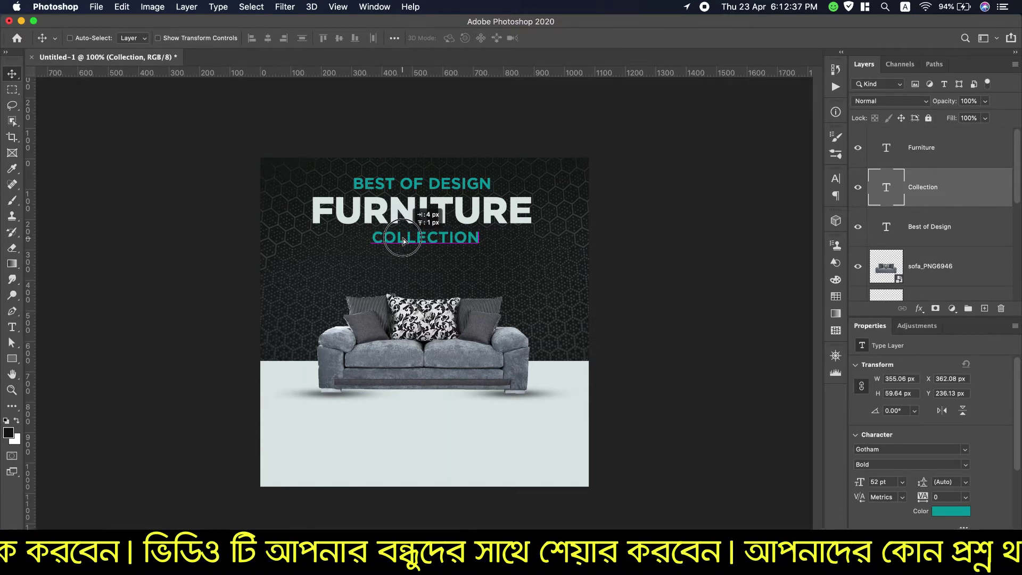
left_click_drag(403, 242, 403, 242)
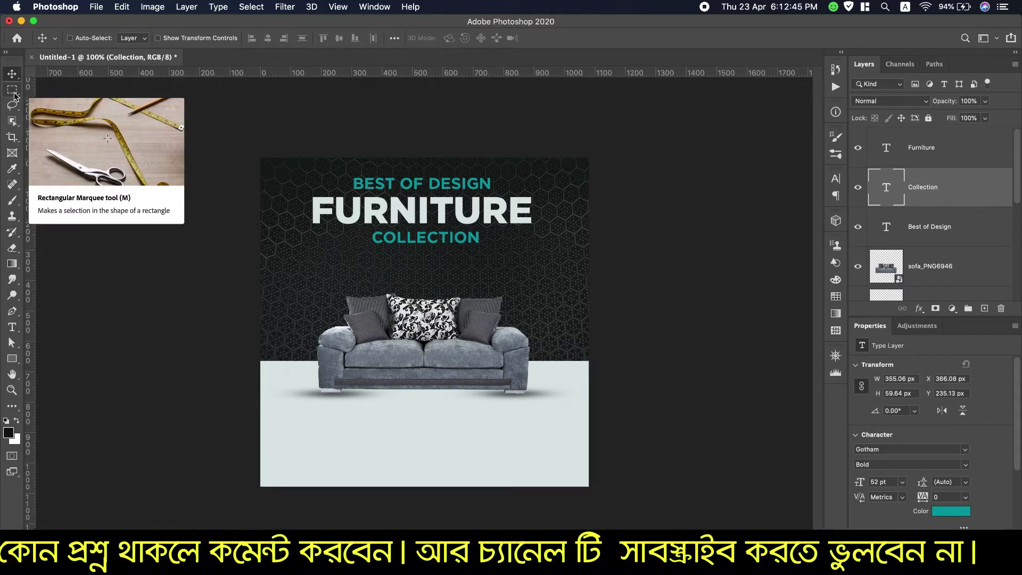
key("alt+bracketright")
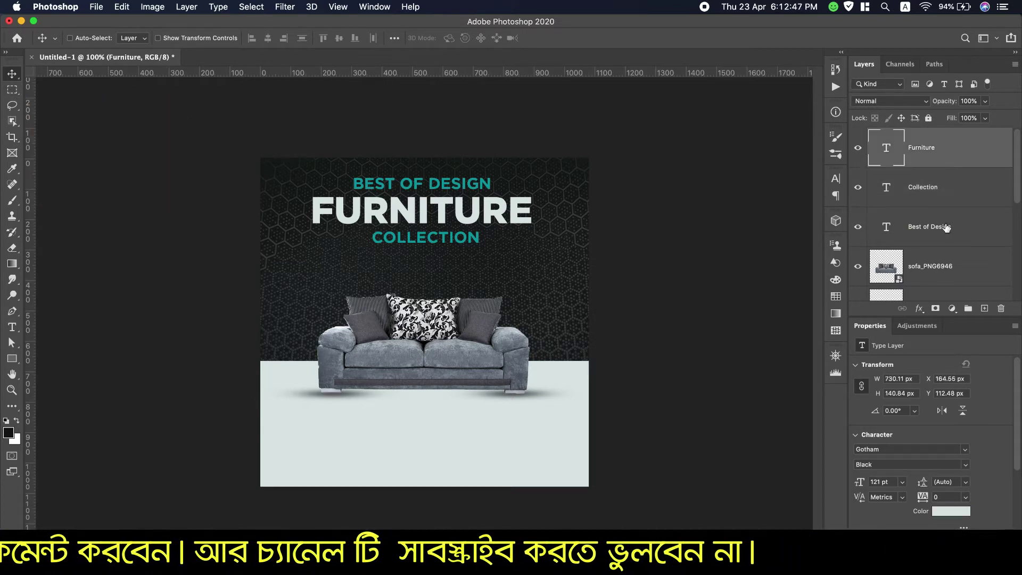
Step: Add an empty Layer 2 and place two horizontal and two vertical guides framing the heading
left_click(984, 309)
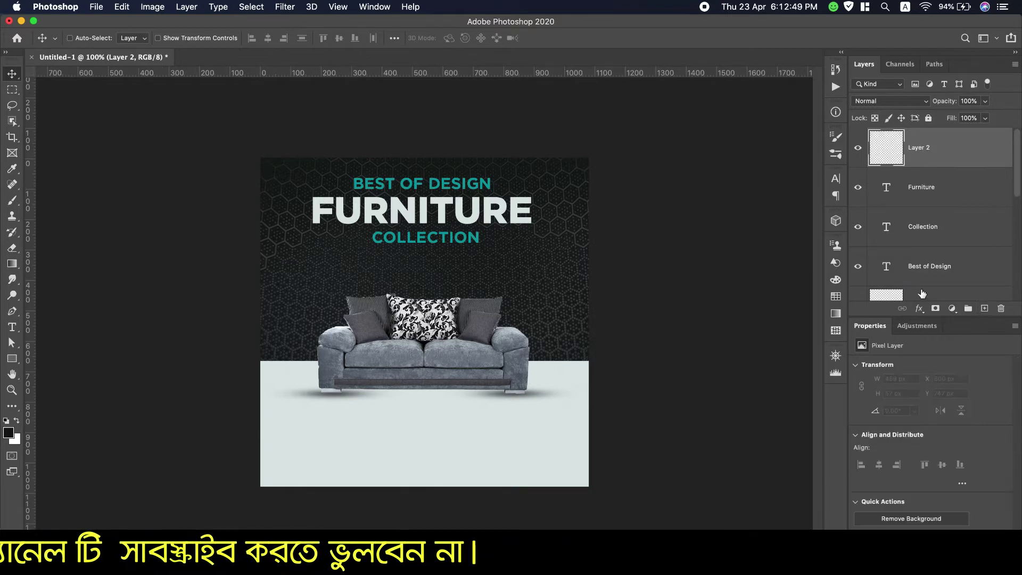
left_click(12, 90)
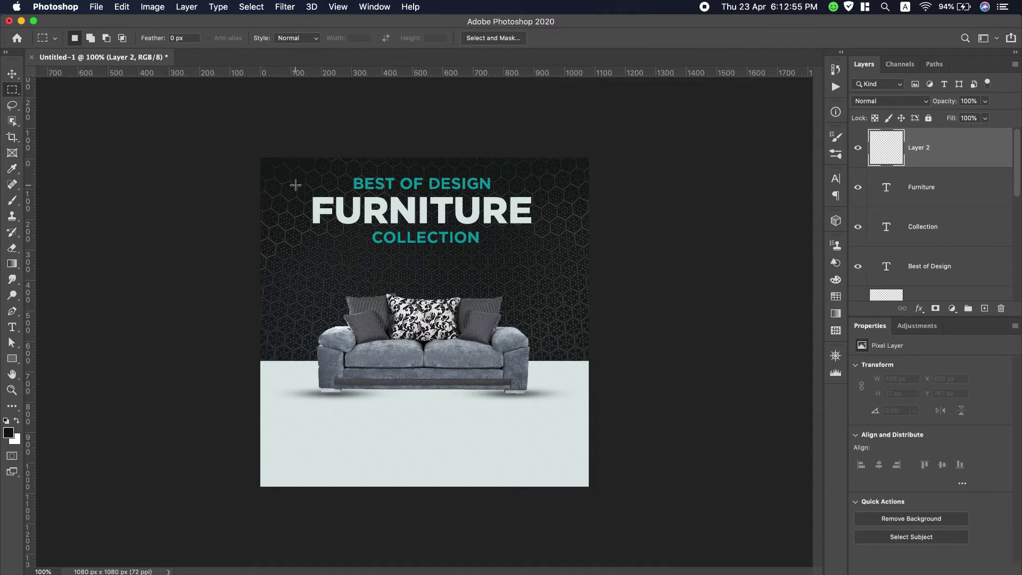
left_click_drag(376, 72, 372, 184)
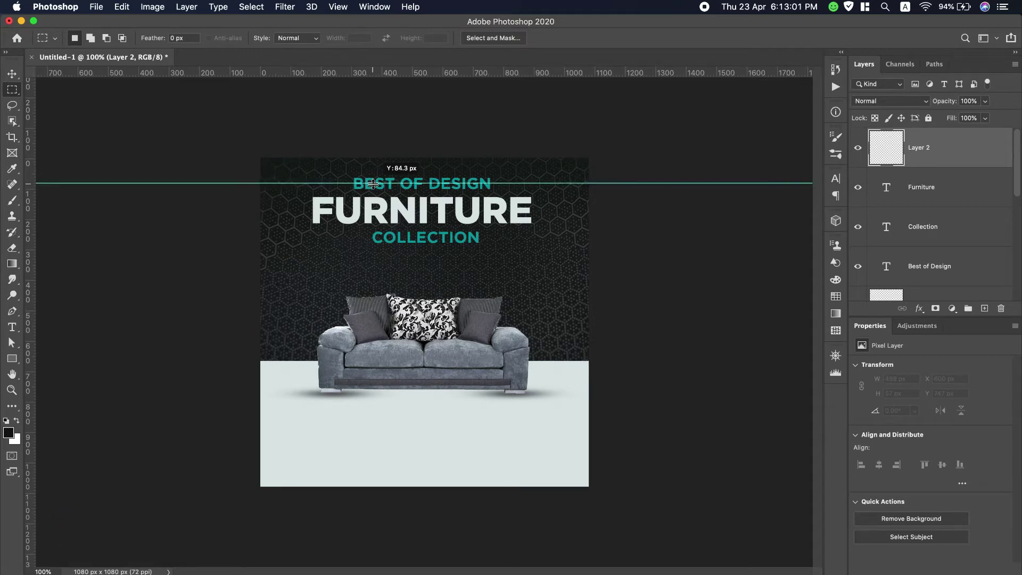
left_click_drag(413, 73, 401, 238)
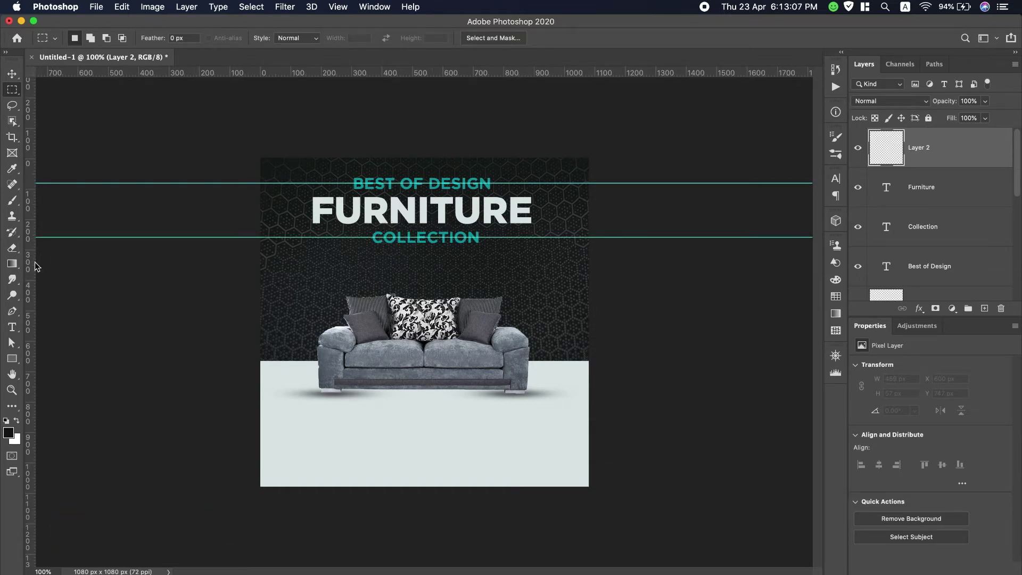
left_click_drag(33, 266, 499, 260)
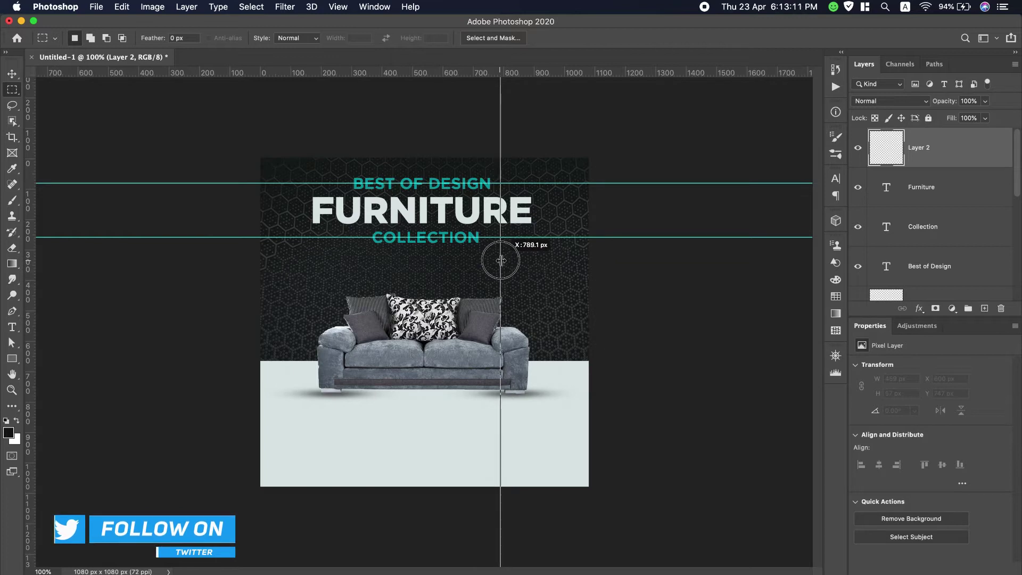
left_click_drag(500, 260, 554, 266)
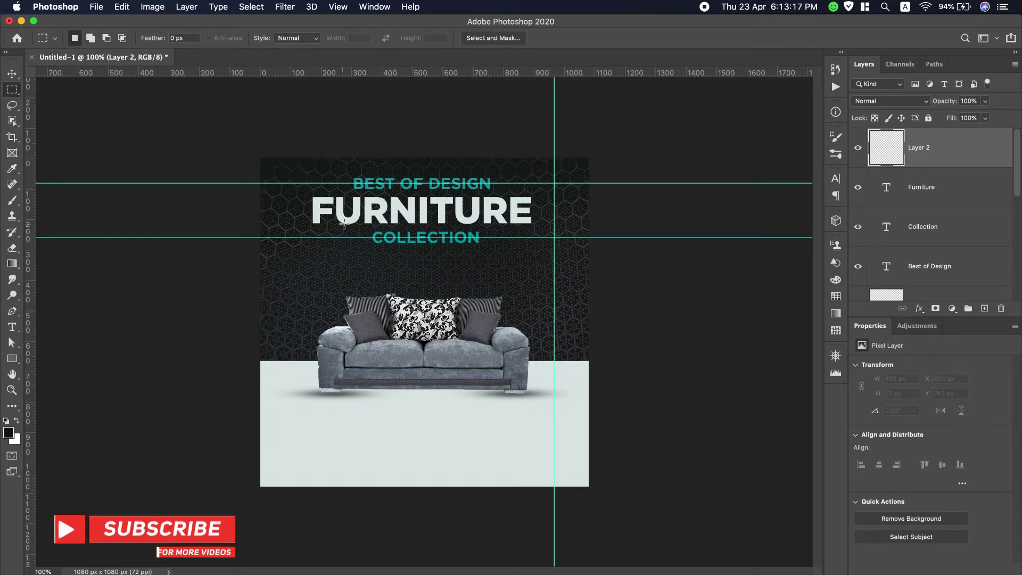
left_click_drag(32, 264, 294, 282)
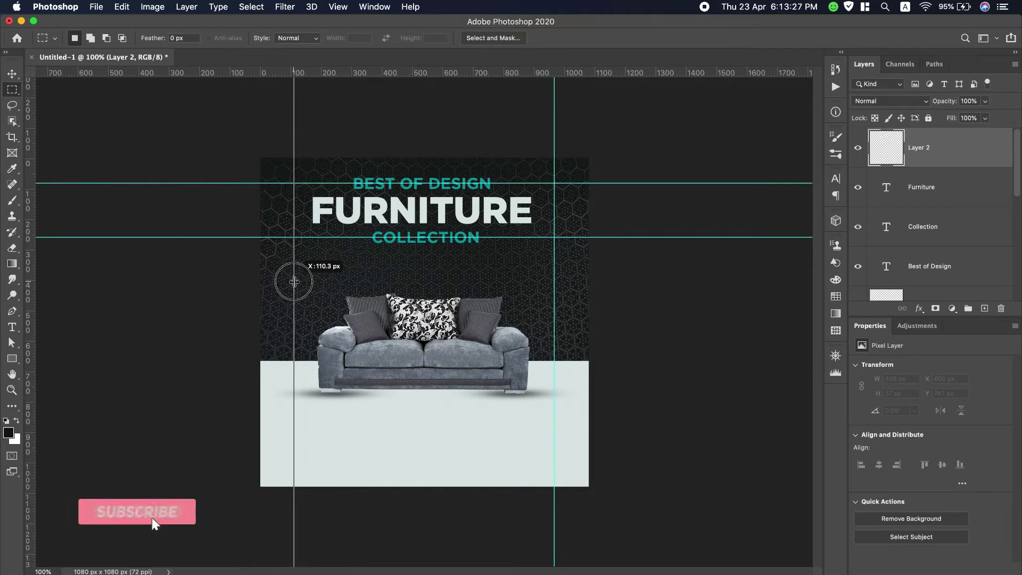
left_click_drag(294, 281, 294, 281)
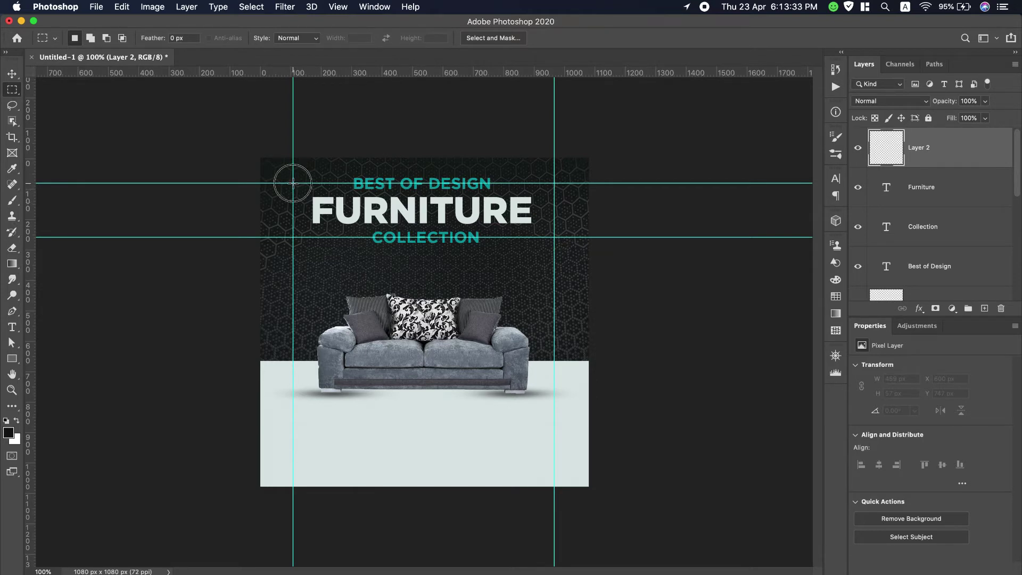
Step: Marquee an 860 × 178 px rectangle between the guides around FURNITURE
left_click_drag(293, 183, 551, 227)
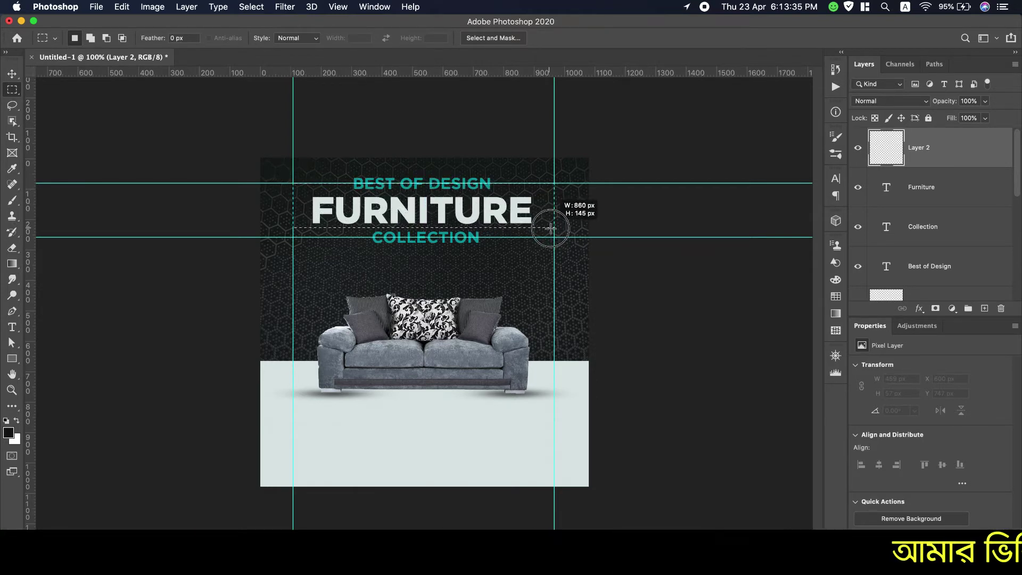
left_click_drag(551, 228, 554, 236)
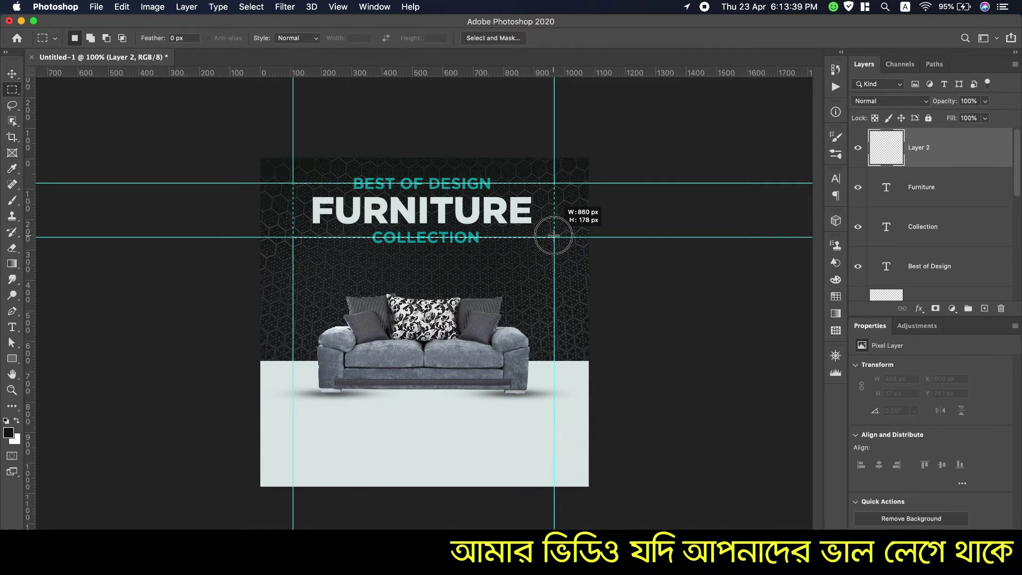
left_click_drag(553, 235, 554, 235)
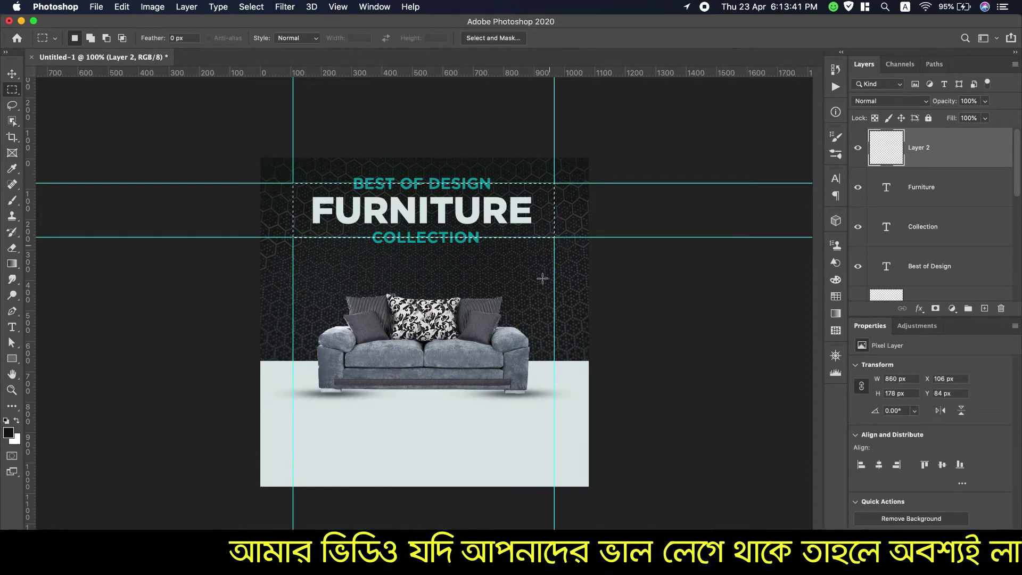
Step: Stroke the selection with a 5 px near-white (#f8f8f8) centred line, then deselect
left_click(115, 9)
mouse_move(152, 6)
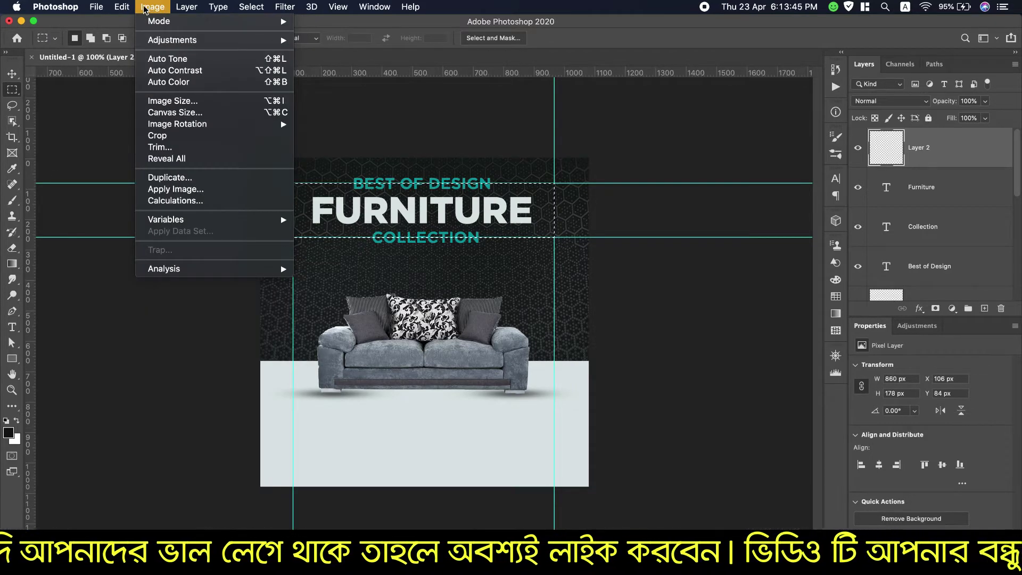
left_click(385, 262)
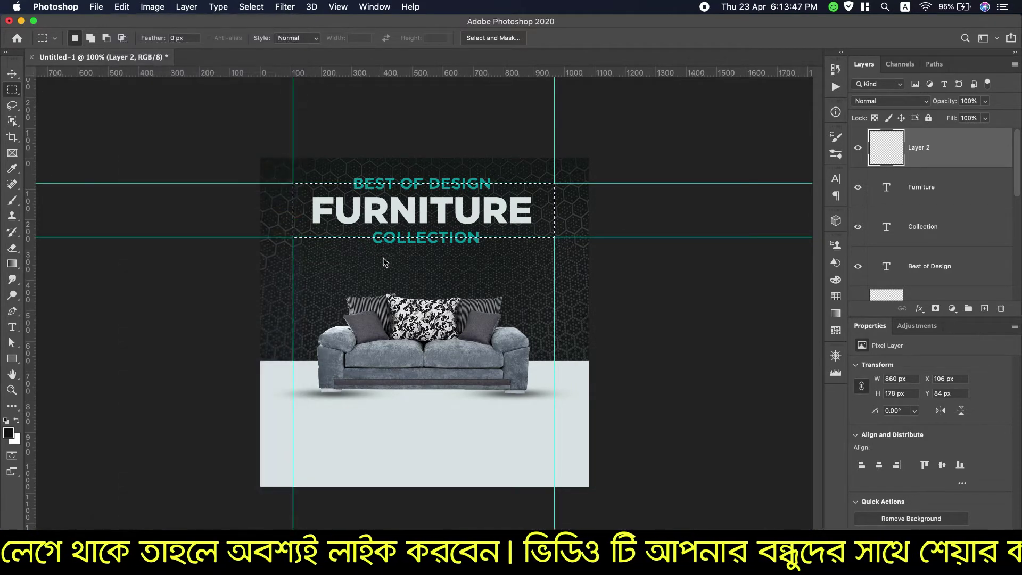
left_click(473, 266)
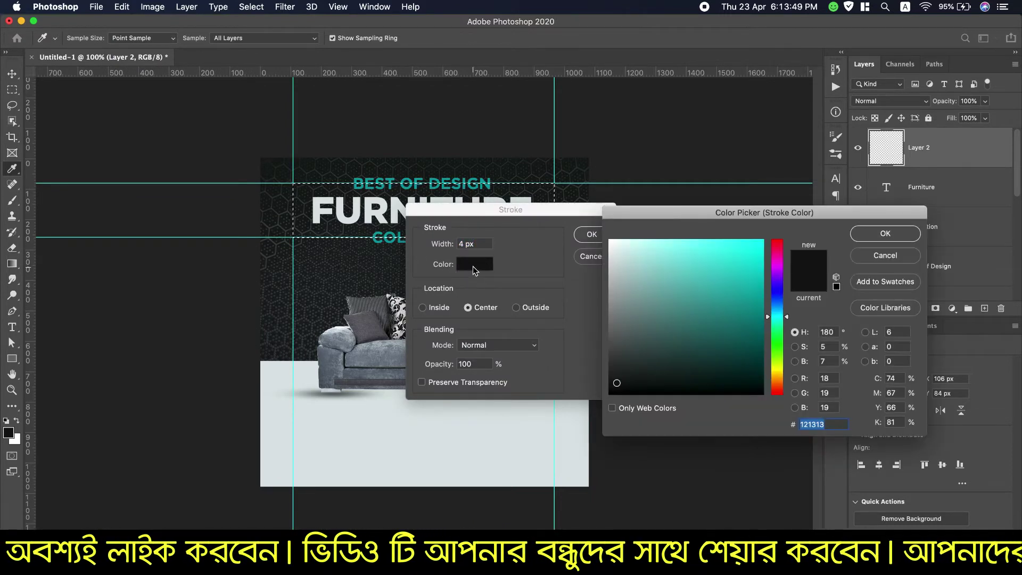
left_click_drag(631, 285, 609, 243)
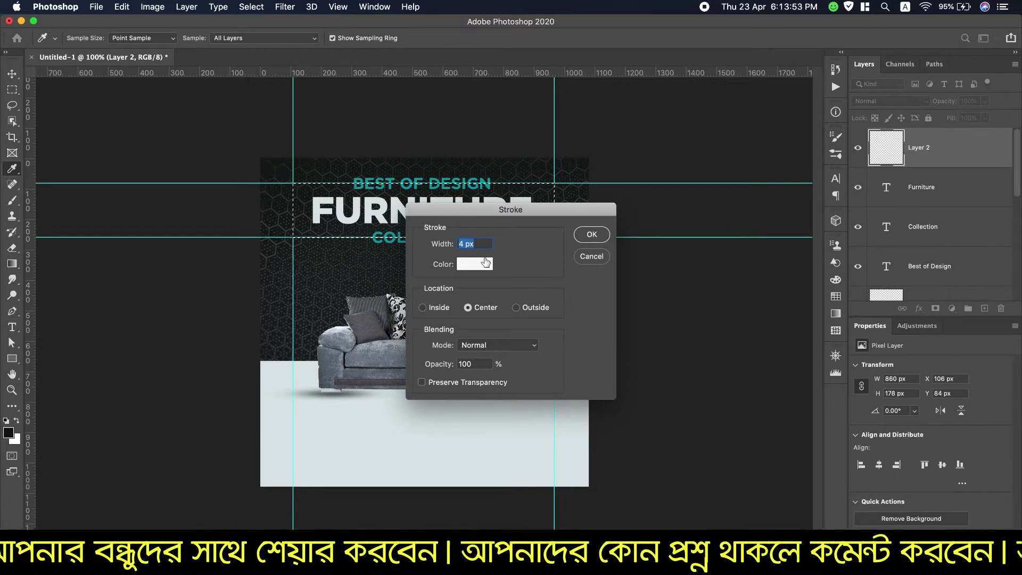
key("Up")
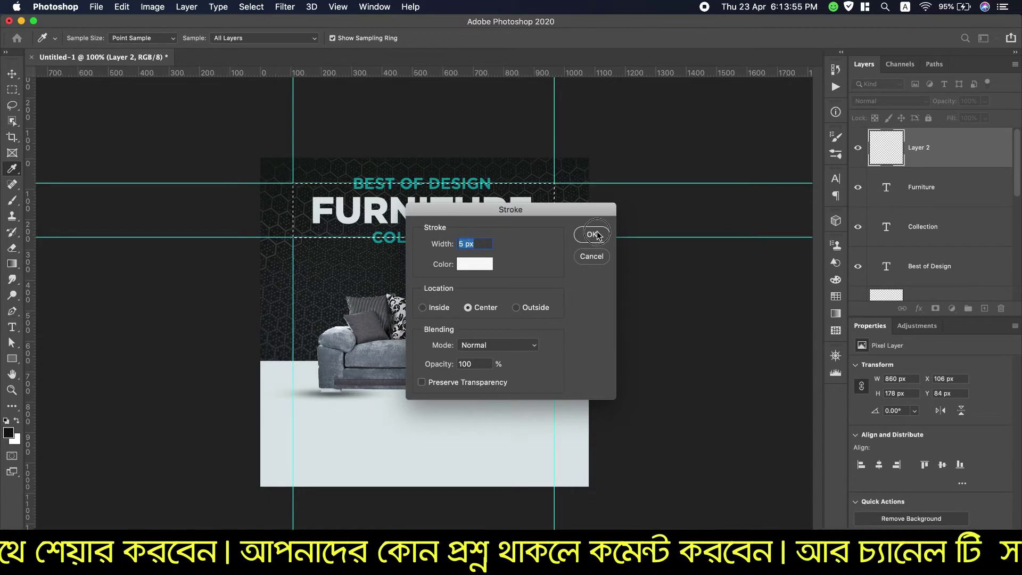
left_click(587, 237)
key("m")
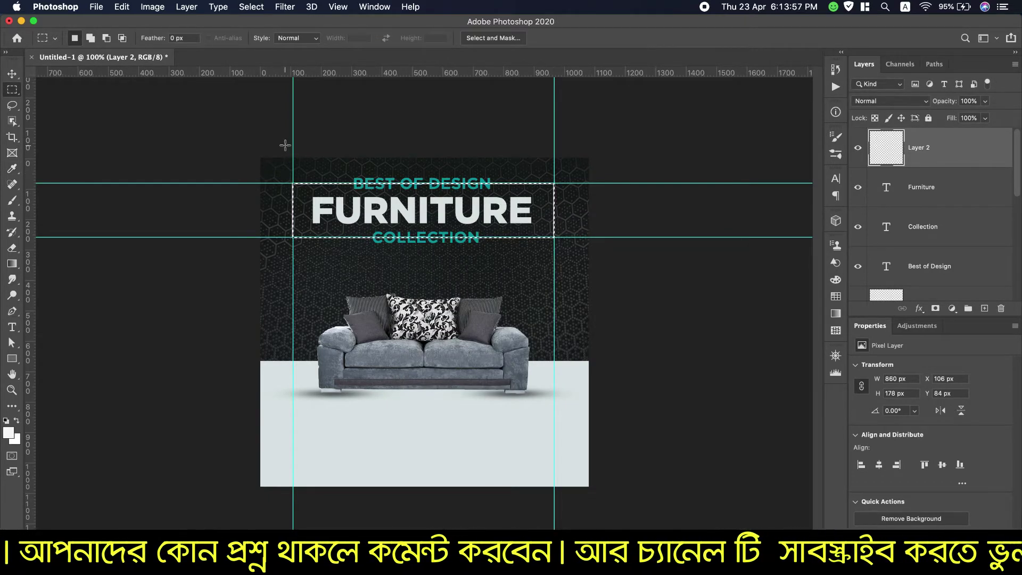
left_click(244, 7)
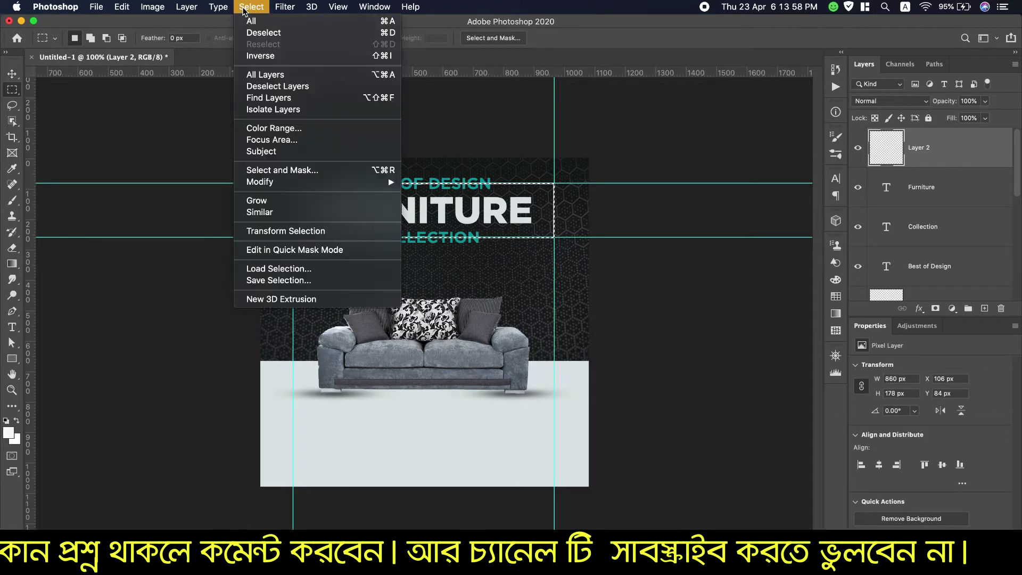
left_click(263, 32)
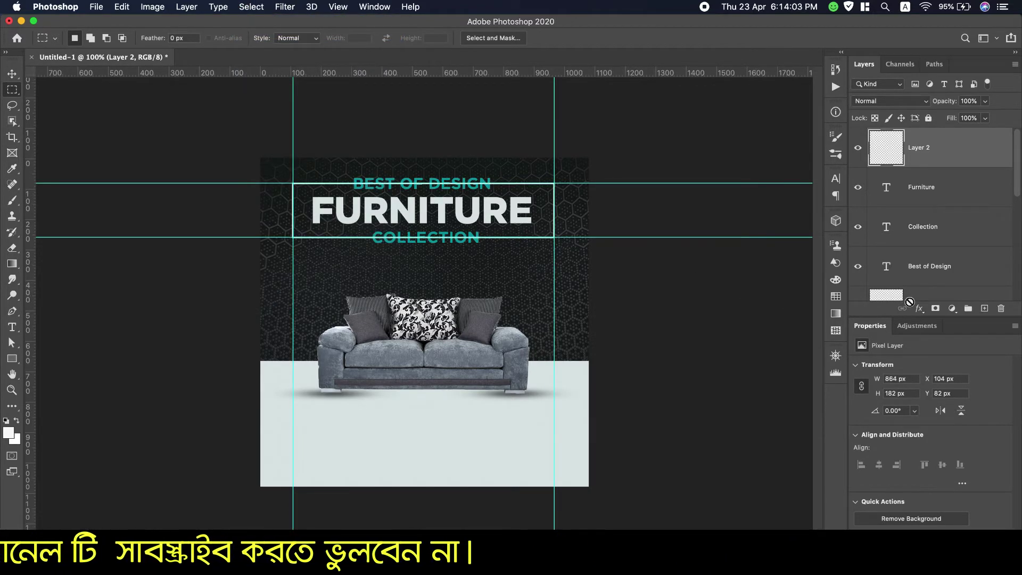
Step: Add a layer mask to Layer 2 and zoom to 300% on the heading
left_click(936, 308)
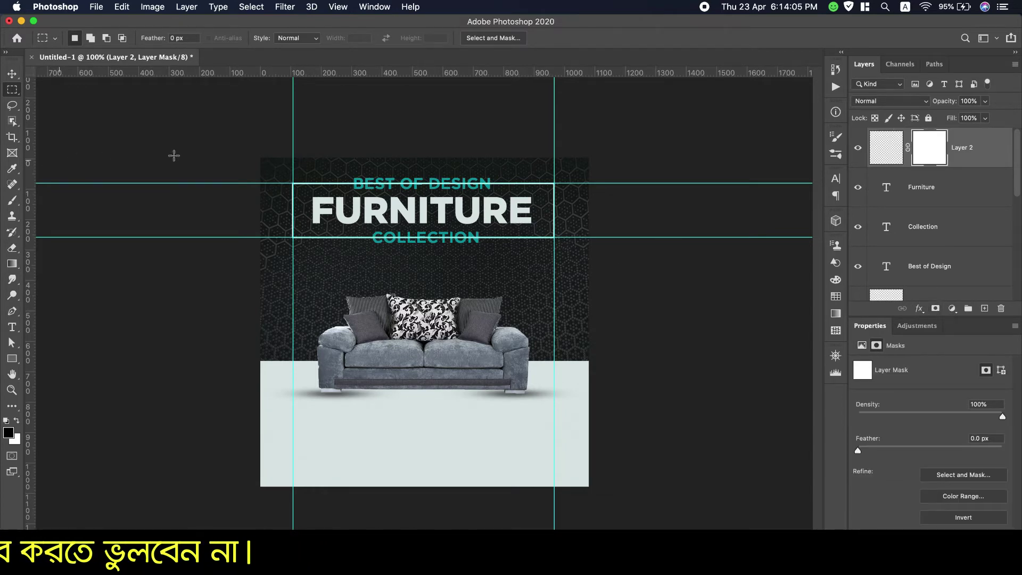
left_click(12, 389)
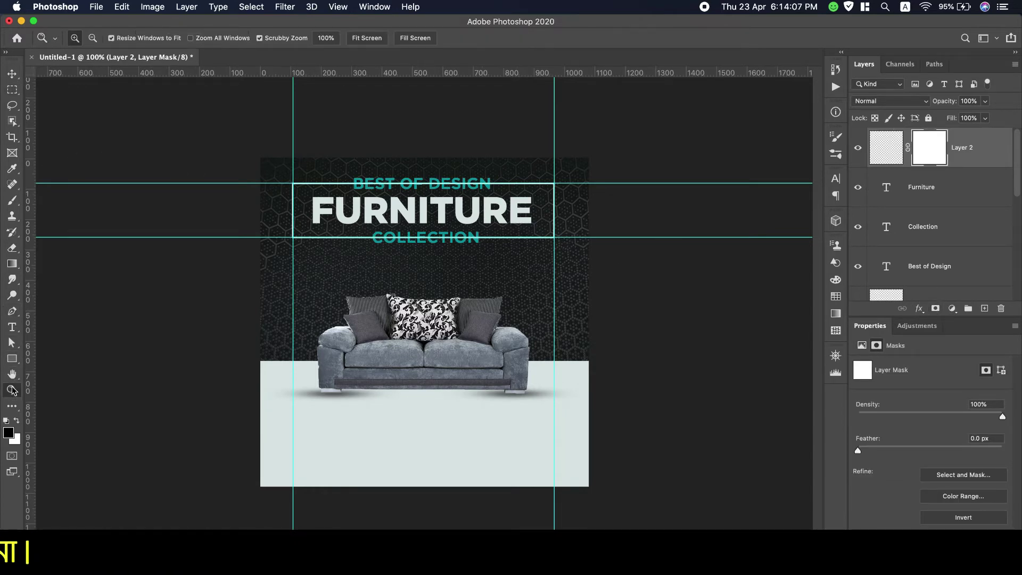
left_click(382, 181)
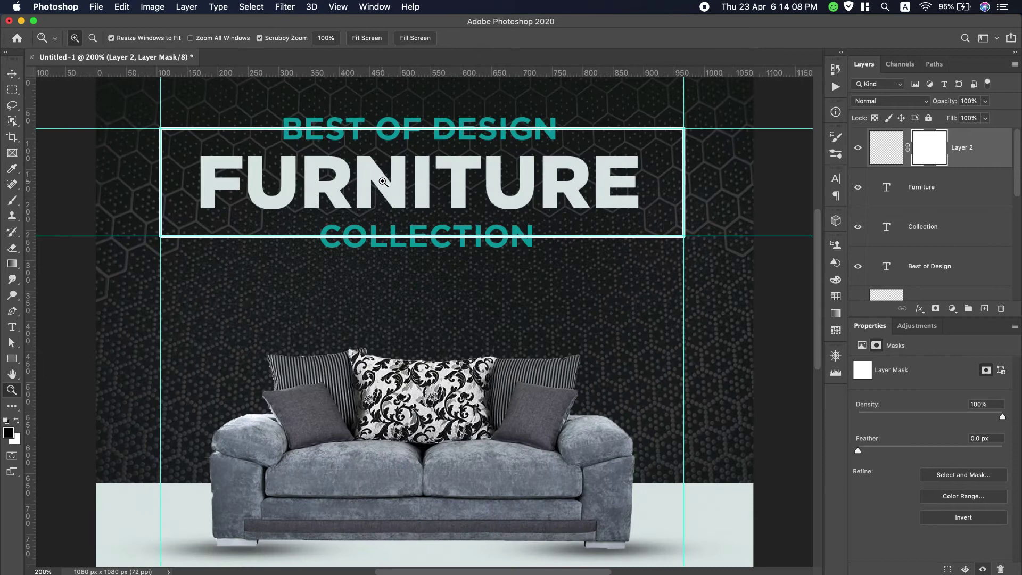
left_click(391, 148)
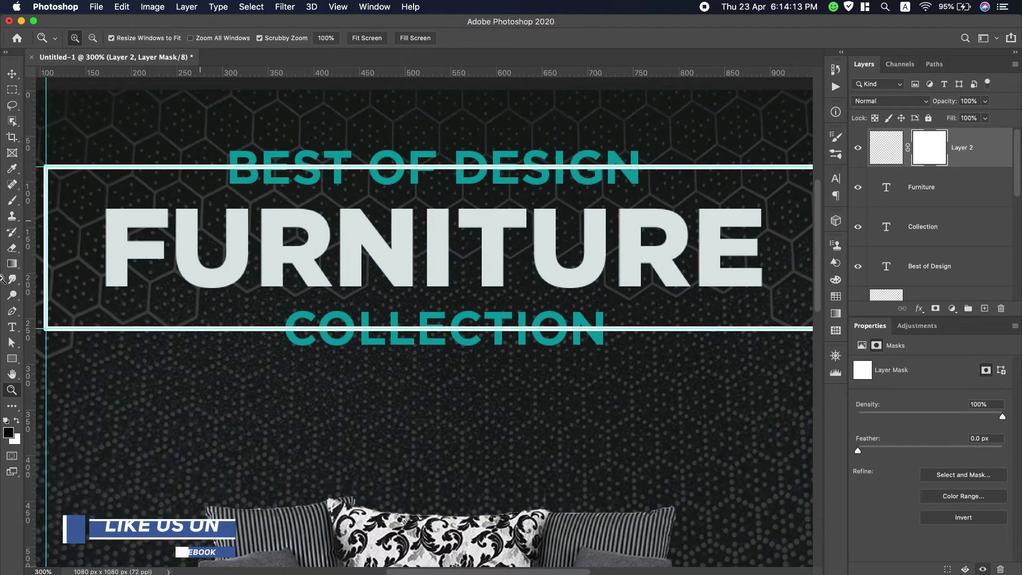
left_click(12, 89)
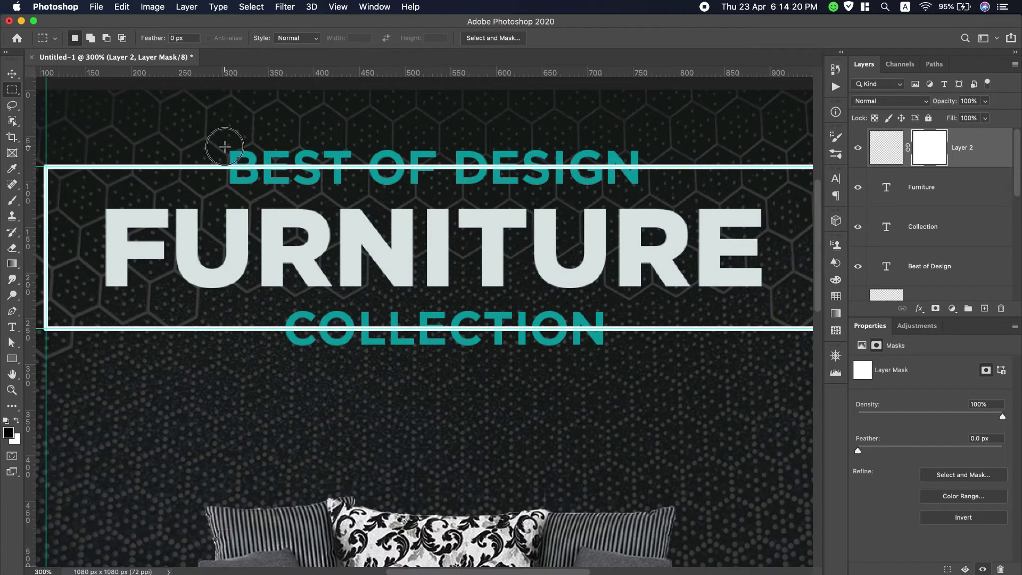
Step: Fill a rectangle around BEST OF DESIGN with black on the mask, then deselect
left_click_drag(225, 146, 643, 186)
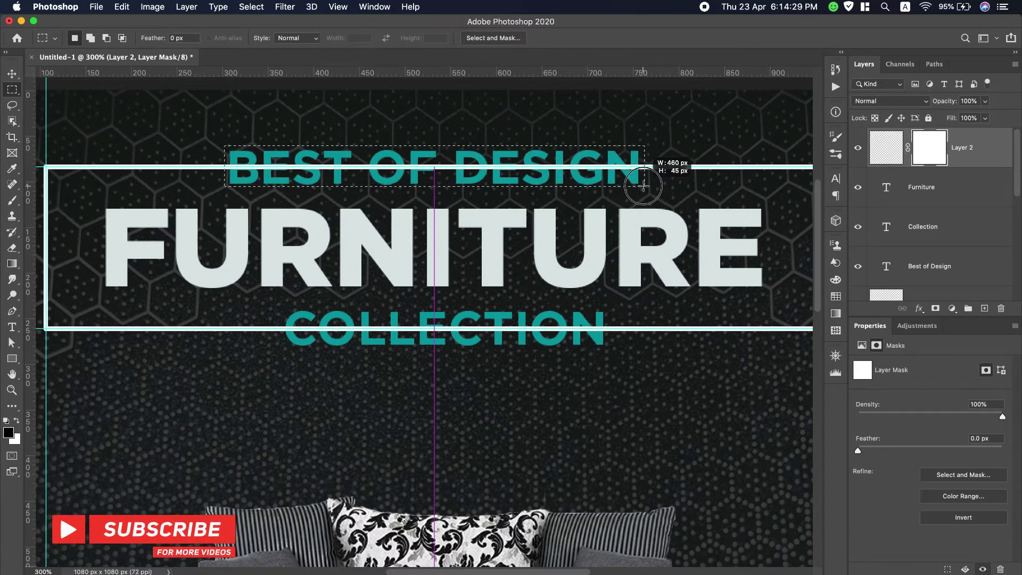
left_click_drag(644, 185, 642, 187)
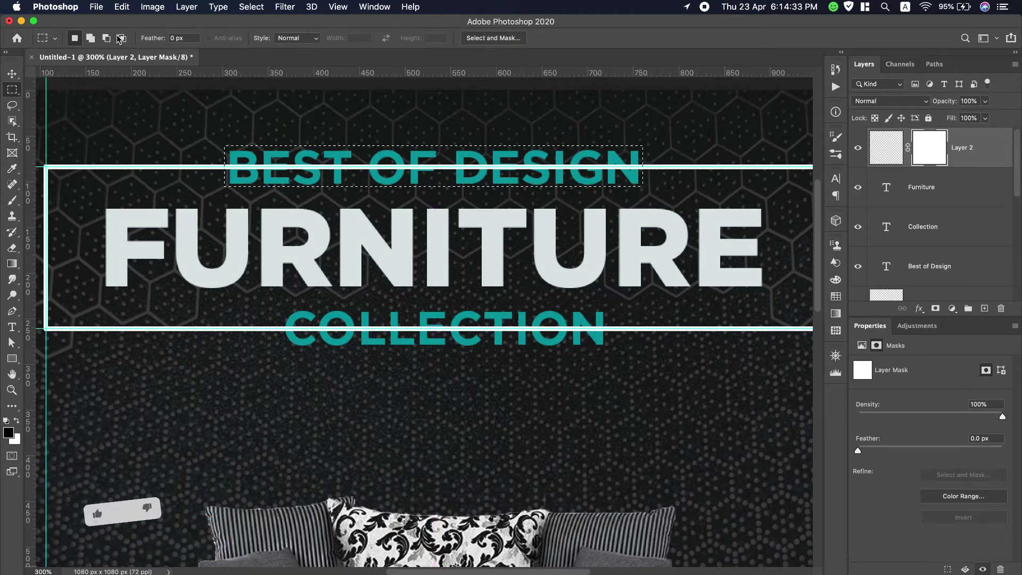
left_click(122, 6)
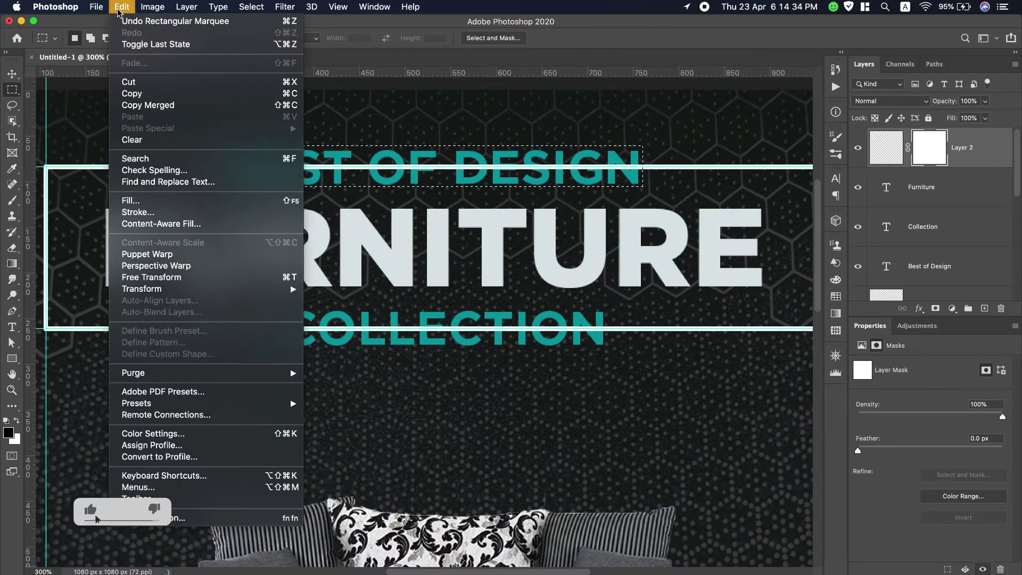
left_click(139, 201)
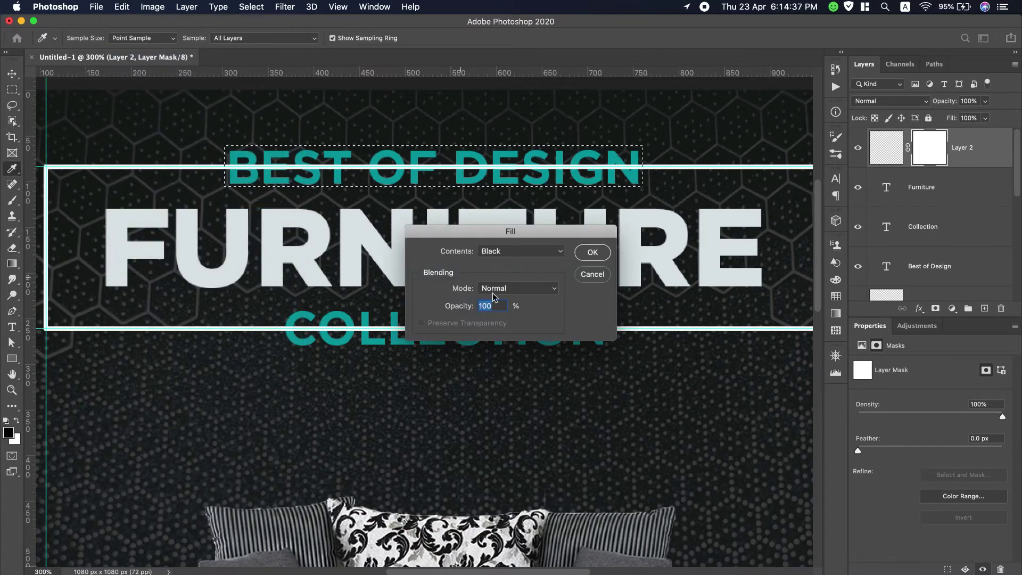
left_click(592, 252)
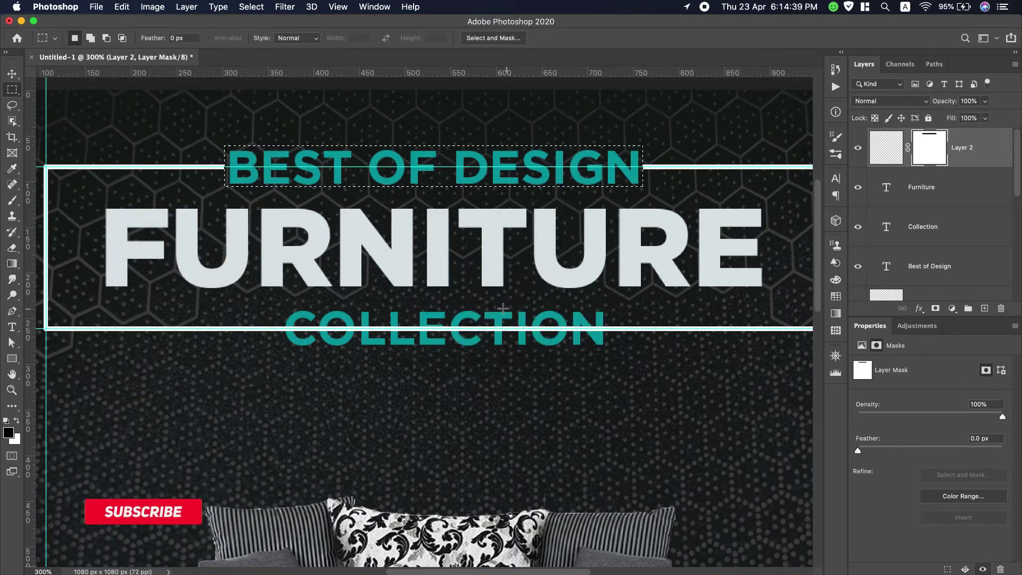
left_click(252, 7)
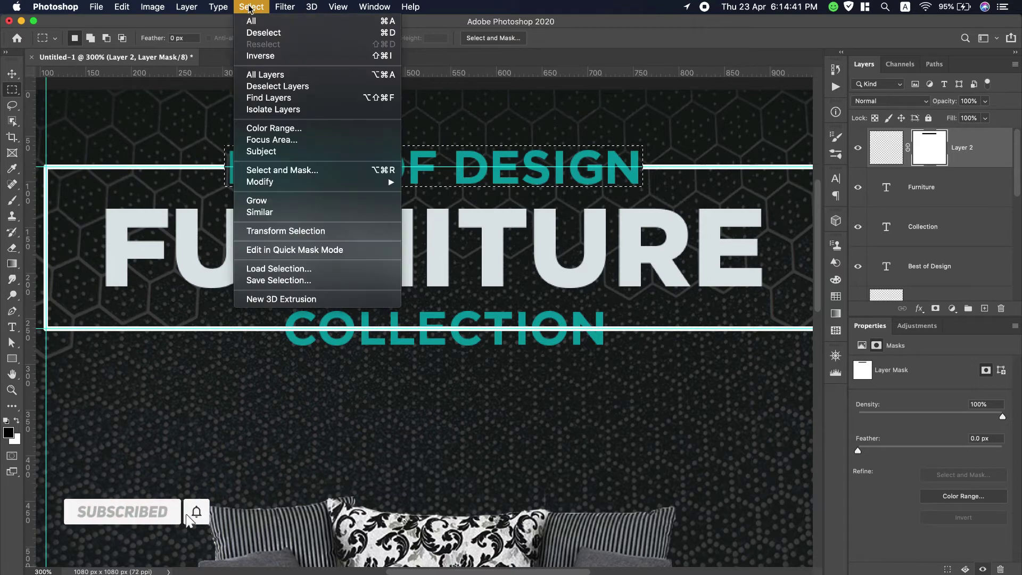
left_click(273, 33)
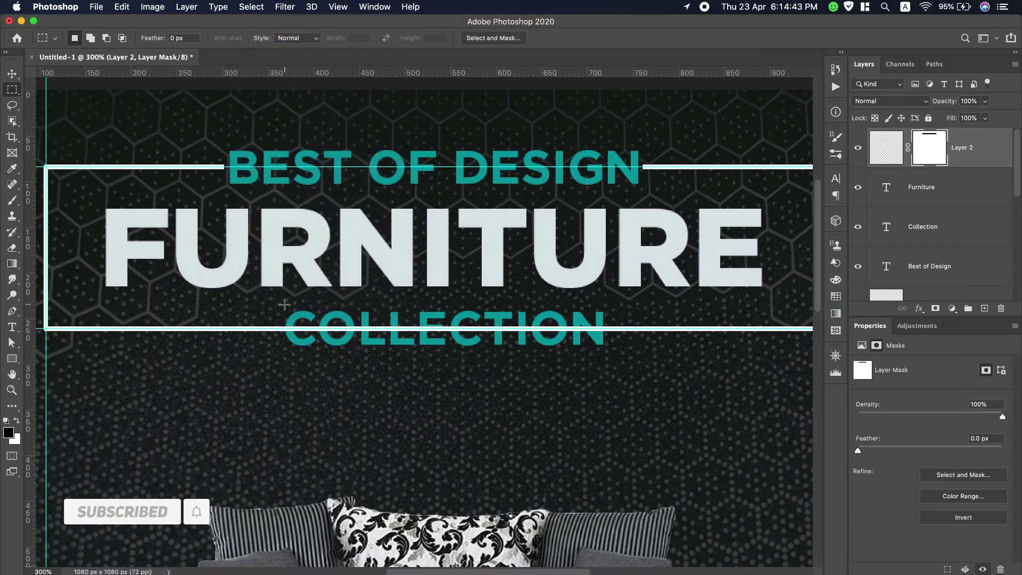
Step: Mask out the frame behind COLLECTION with black, fit the poster on screen and deselect
left_click_drag(282, 308, 607, 347)
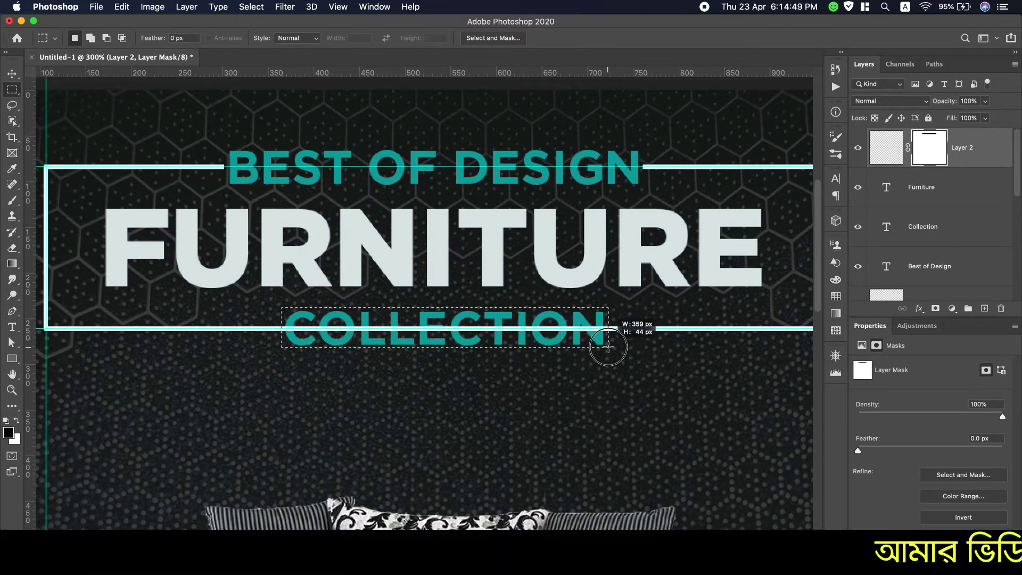
left_click_drag(608, 346, 608, 346)
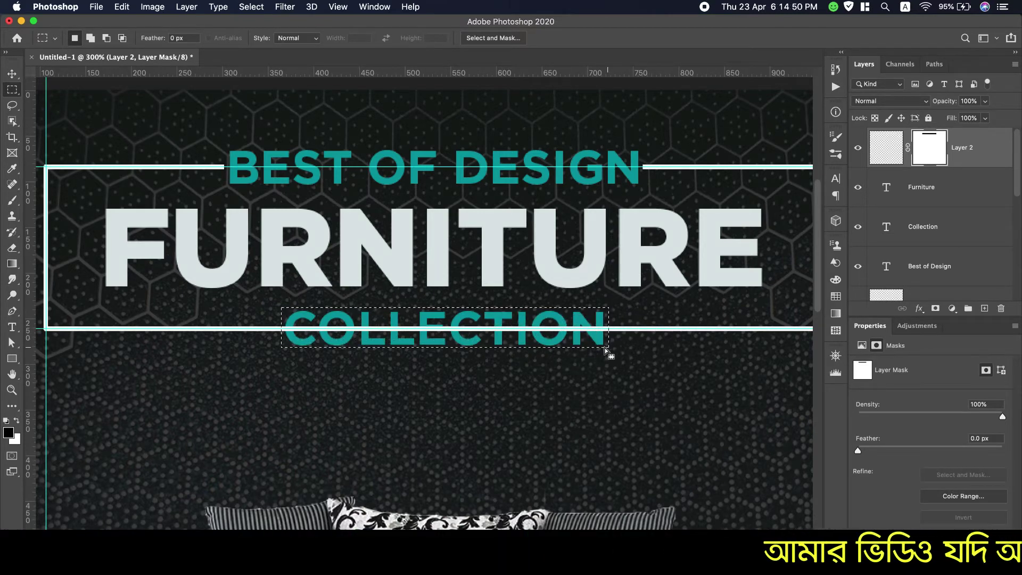
left_click(122, 7)
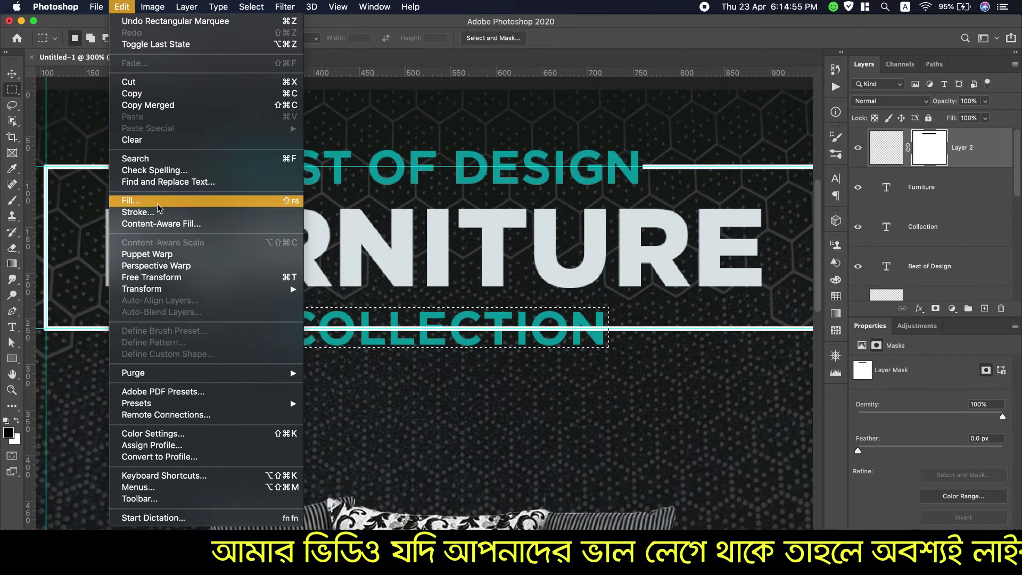
left_click(158, 209)
left_click(592, 252)
key("m")
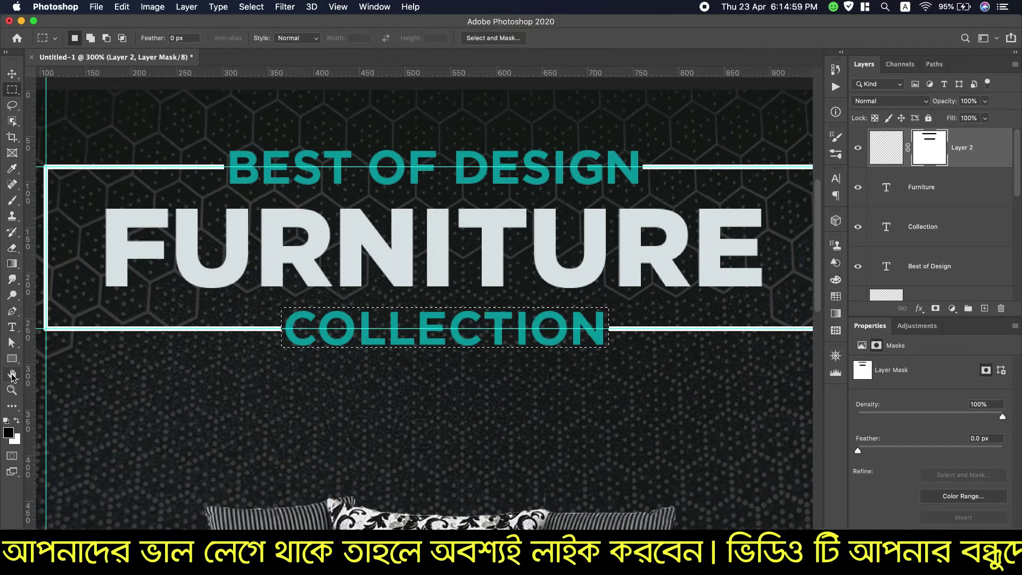
left_click(11, 389)
left_click(371, 39)
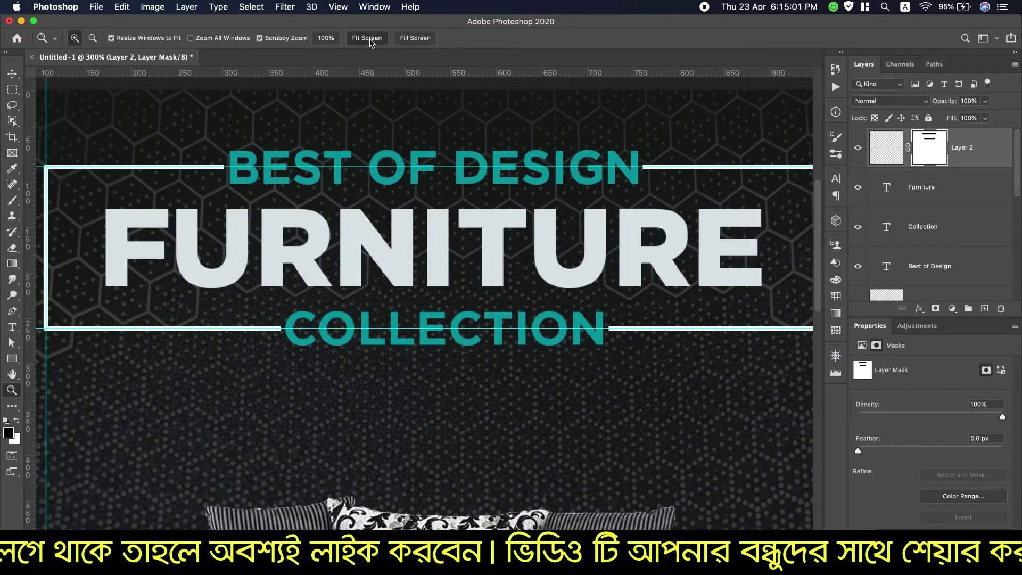
left_click(252, 7)
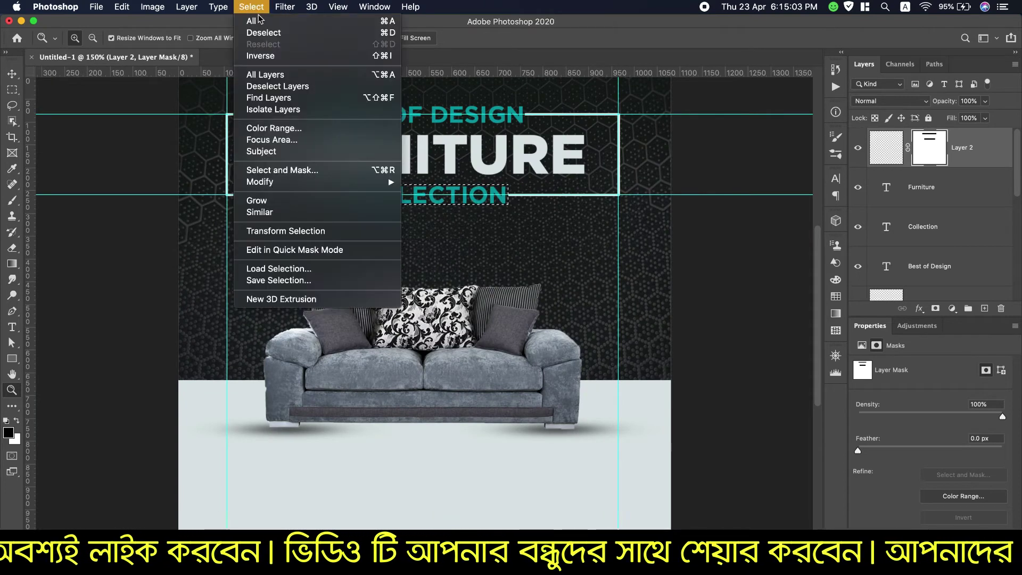
left_click(261, 28)
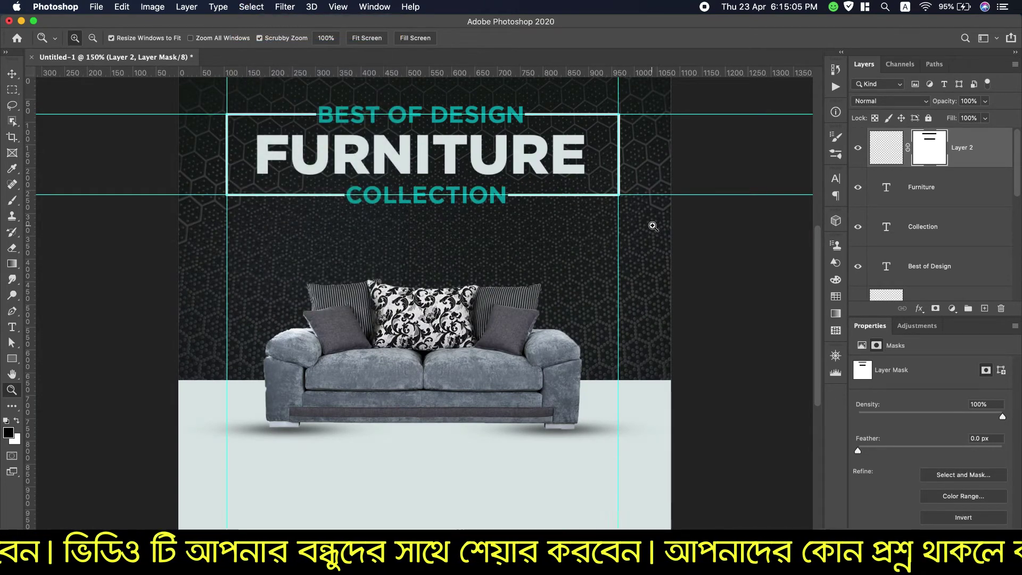
Step: Copy the 'Get Upto' line from the notes
scroll(742, 5, "down", 2)
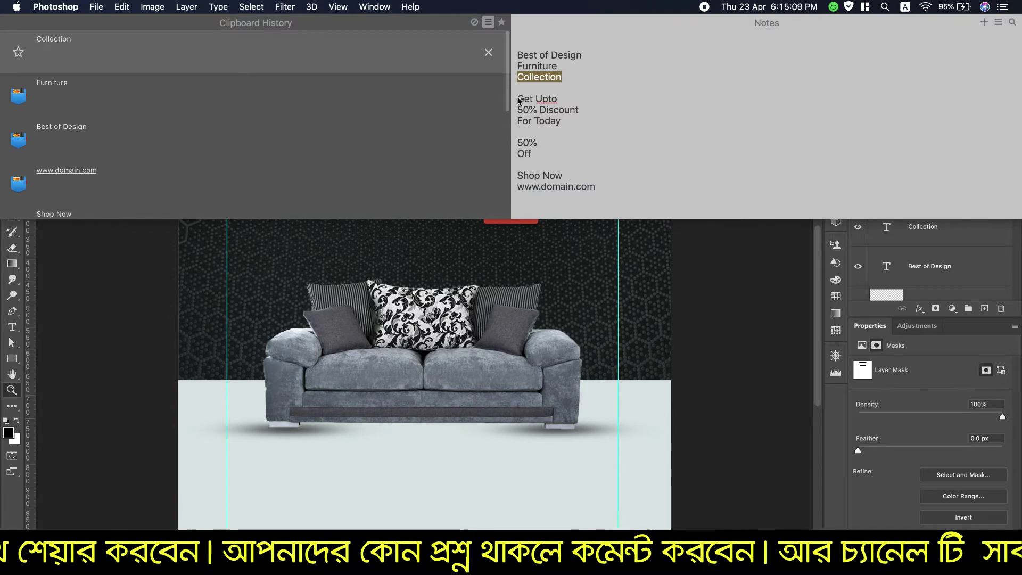
left_click_drag(518, 99, 559, 100)
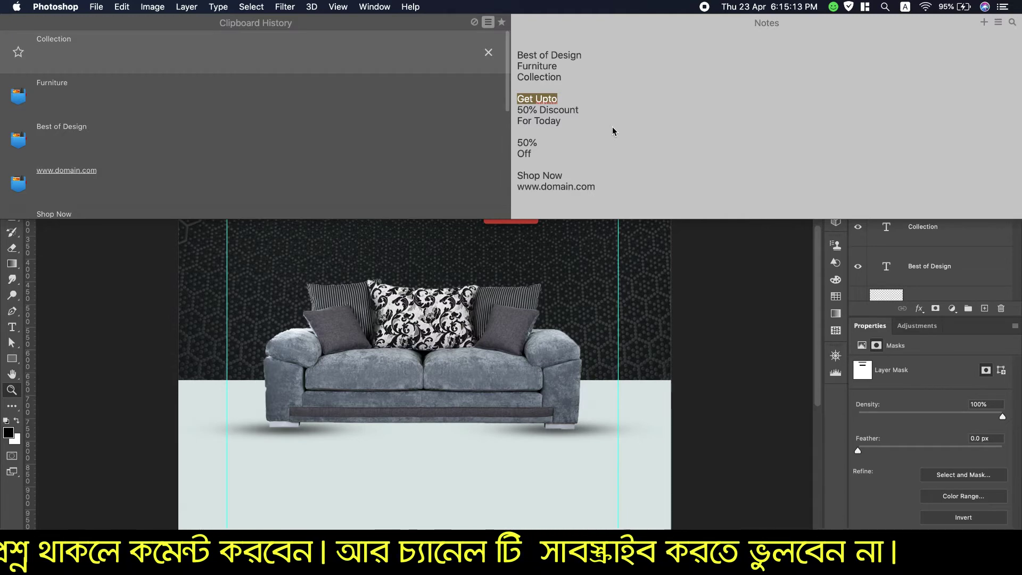
key("super+c")
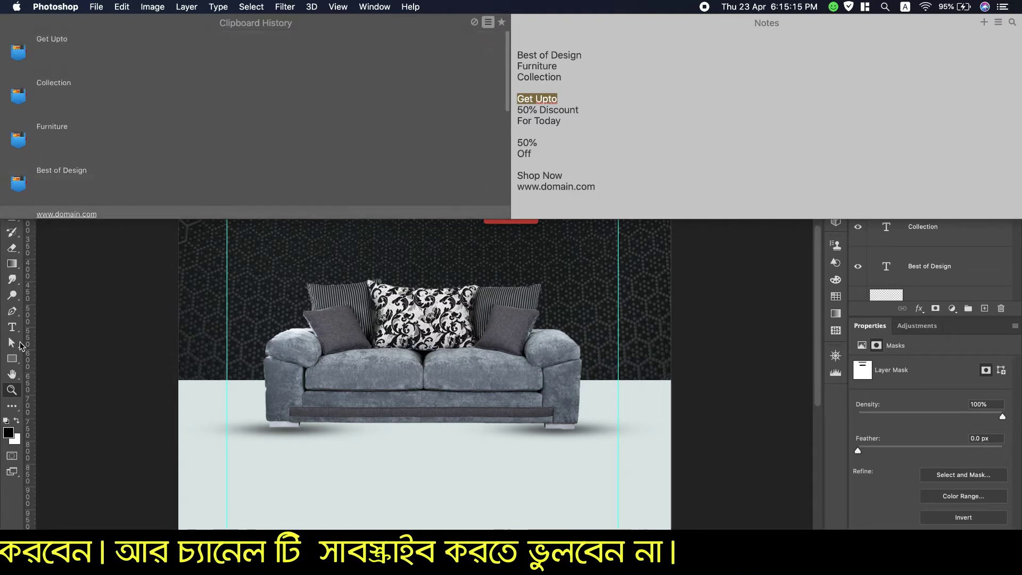
Step: Add a 24 pt GET UPTO text line just below COLLECTION
left_click(12, 327)
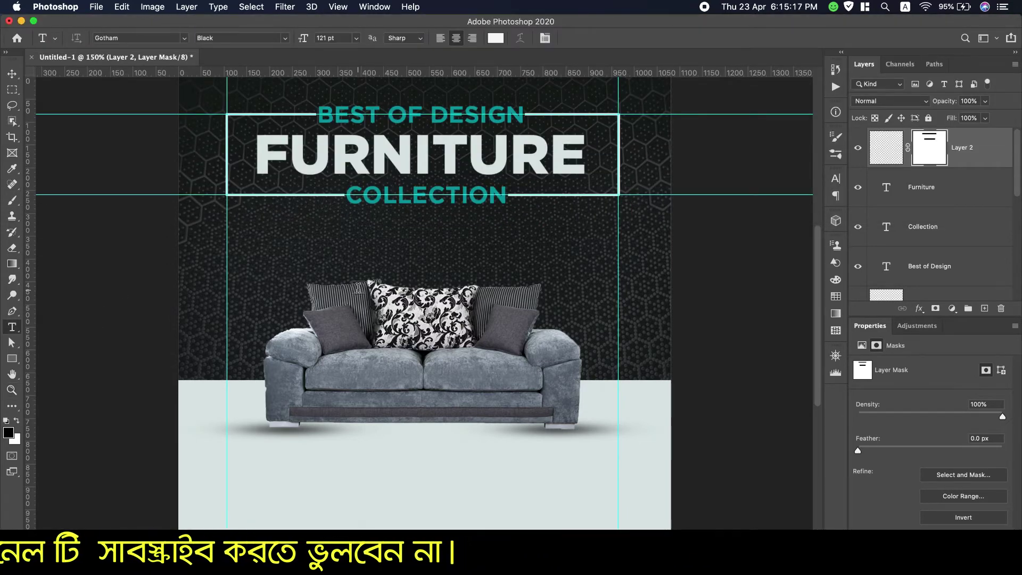
left_click(385, 232)
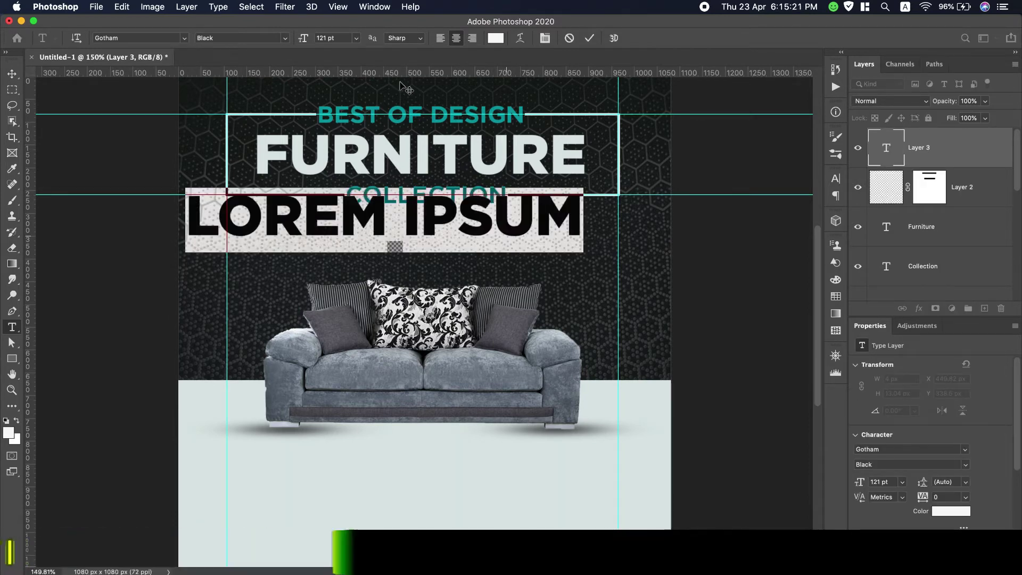
left_click_drag(306, 39, 239, 38)
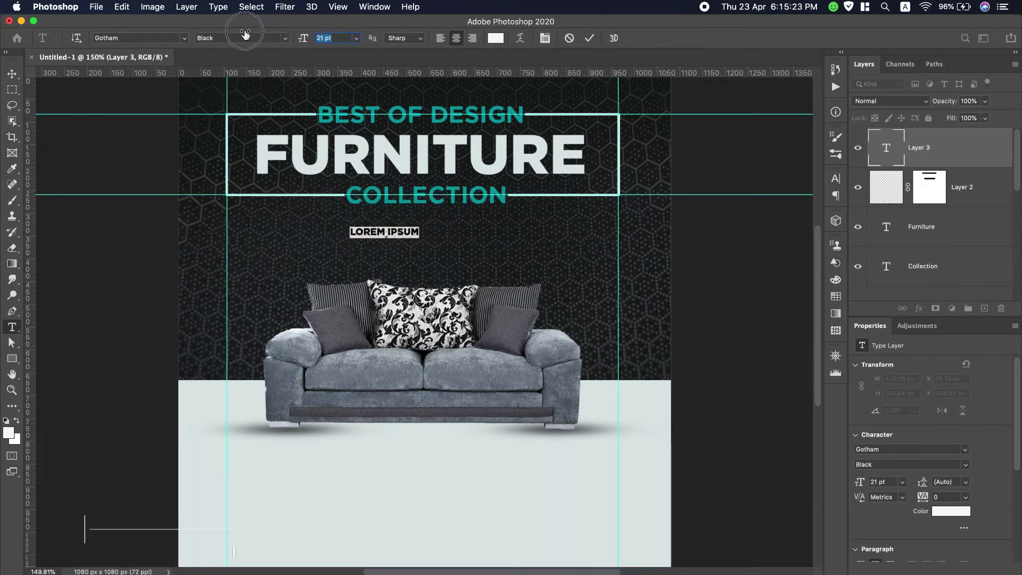
type("24GET UPTO")
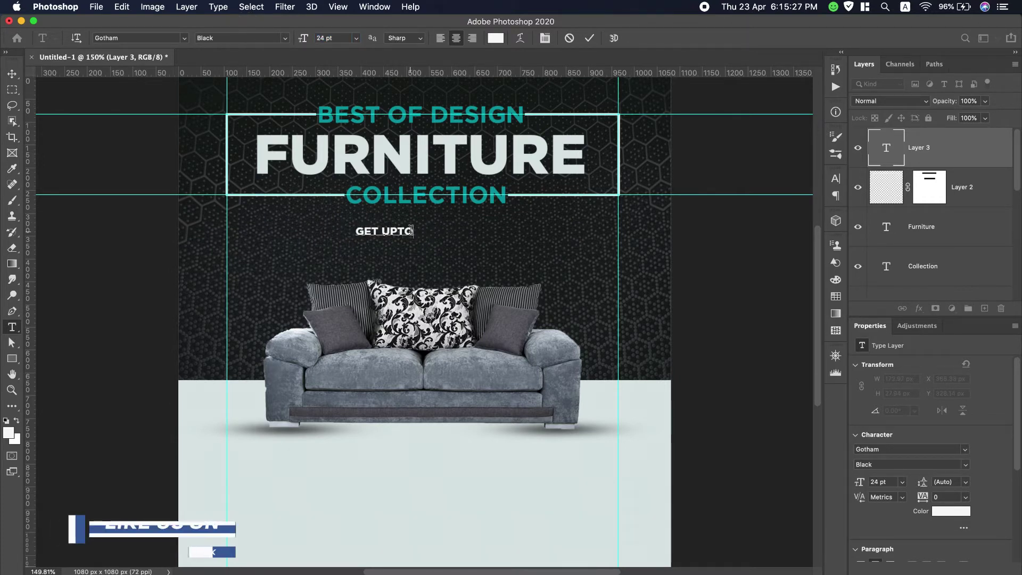
left_click_drag(418, 232, 346, 229)
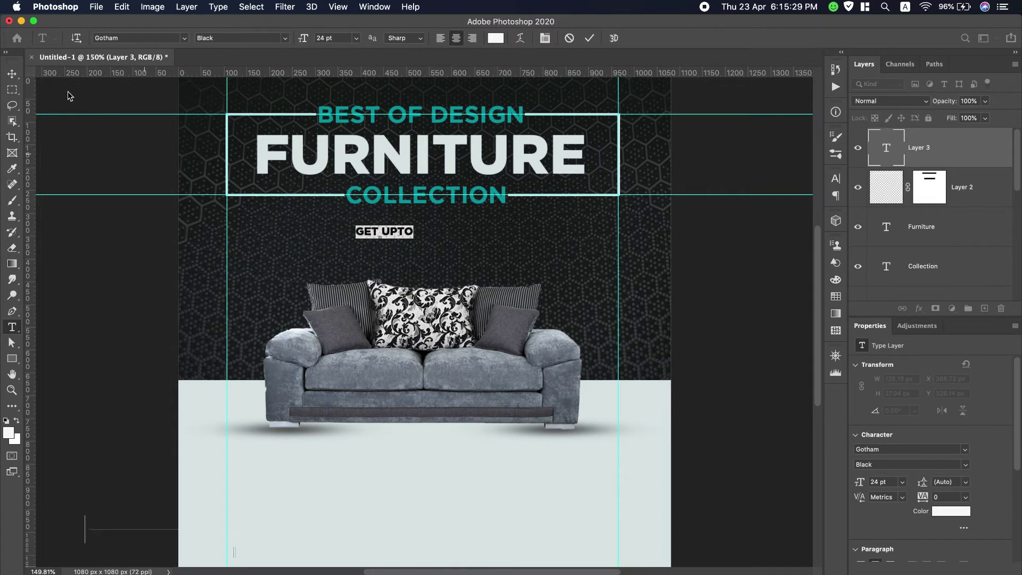
left_click(11, 74)
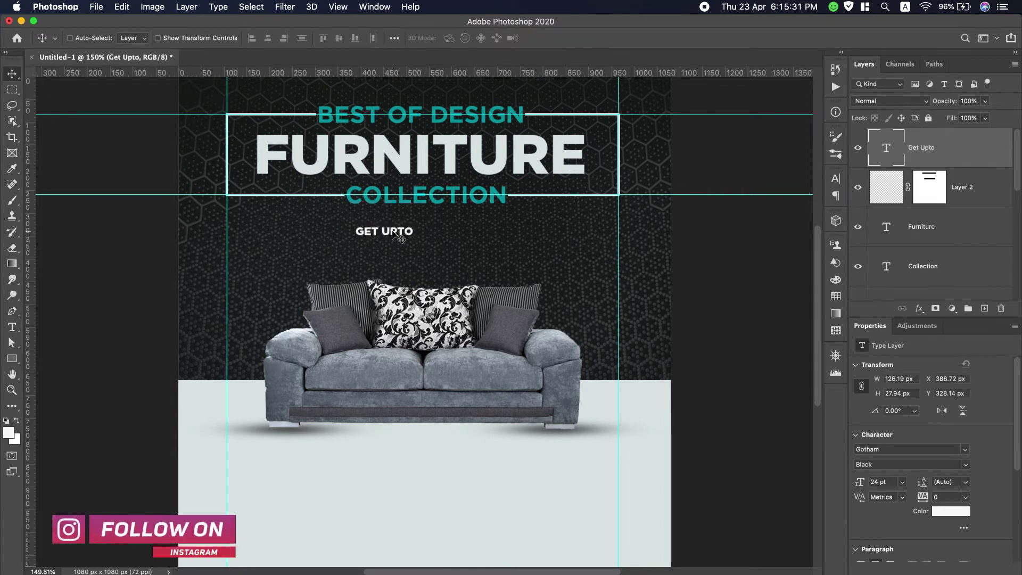
Step: Centre GET UPTO under the heading and Alt-drag a copy below it
left_click_drag(395, 235, 436, 232)
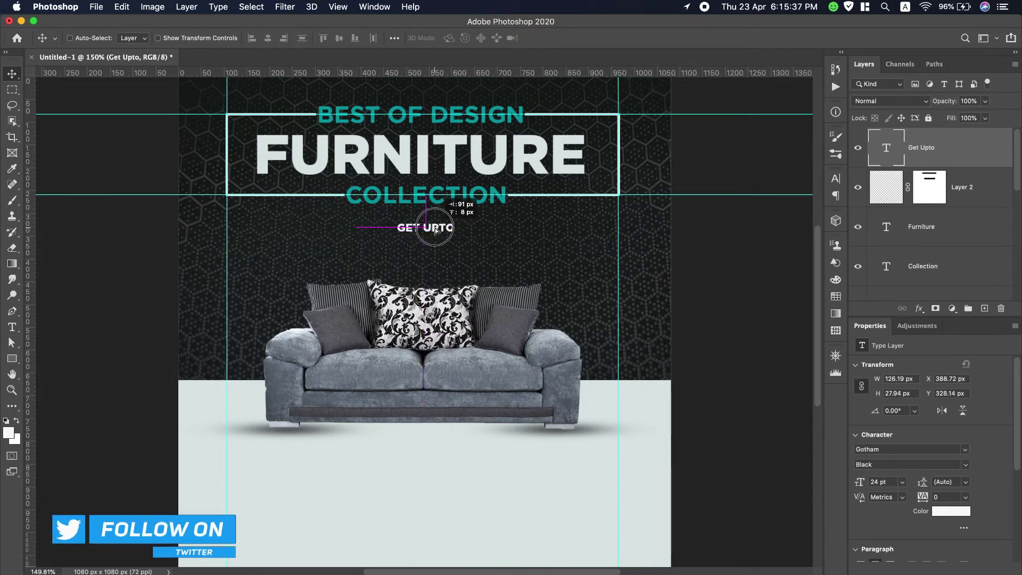
left_click_drag(436, 231, 436, 232)
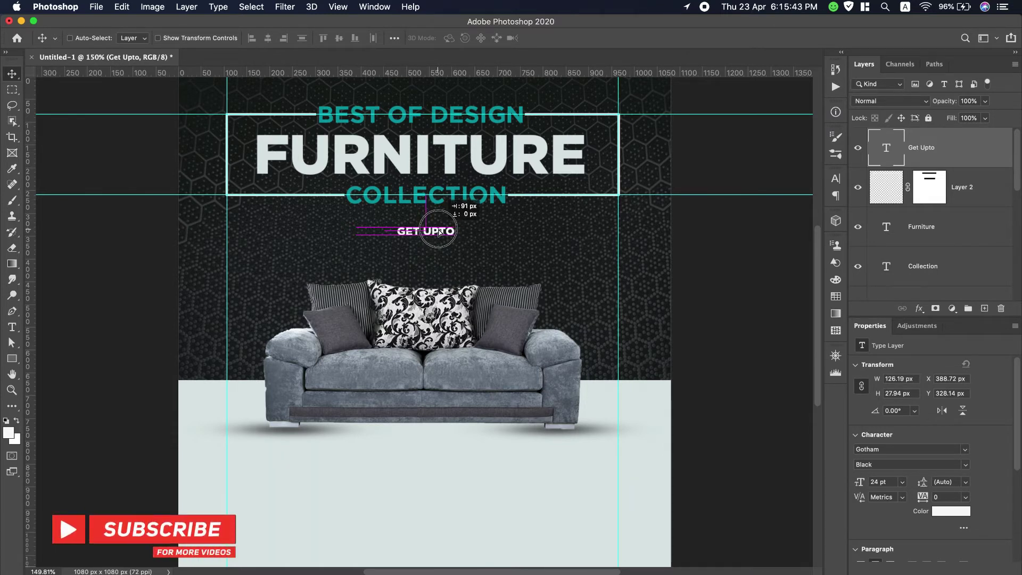
left_click_drag(441, 233, 456, 235)
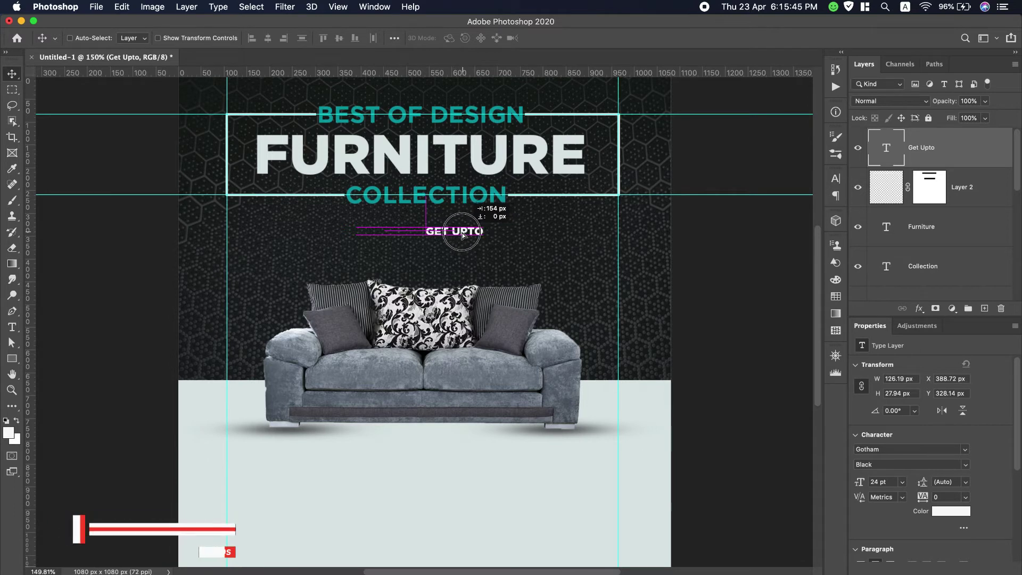
left_click_drag(452, 235, 444, 234)
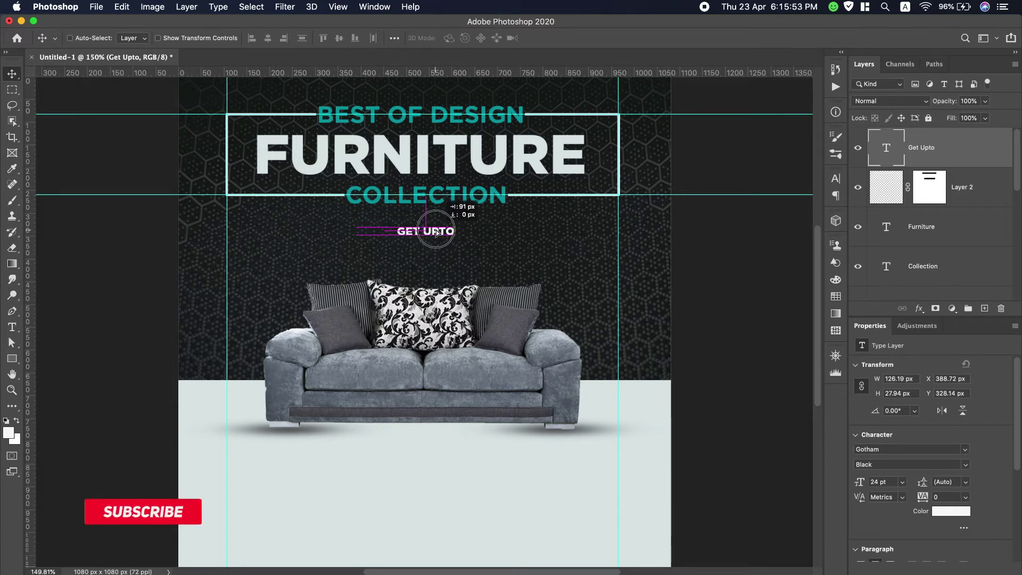
left_click_drag(436, 232, 437, 233)
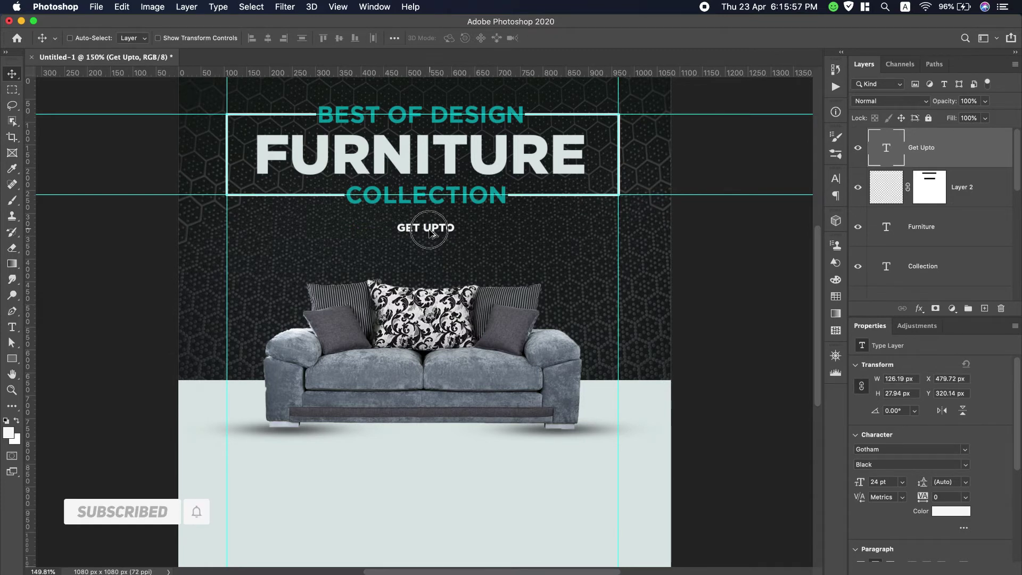
left_click_drag(430, 240, 431, 266)
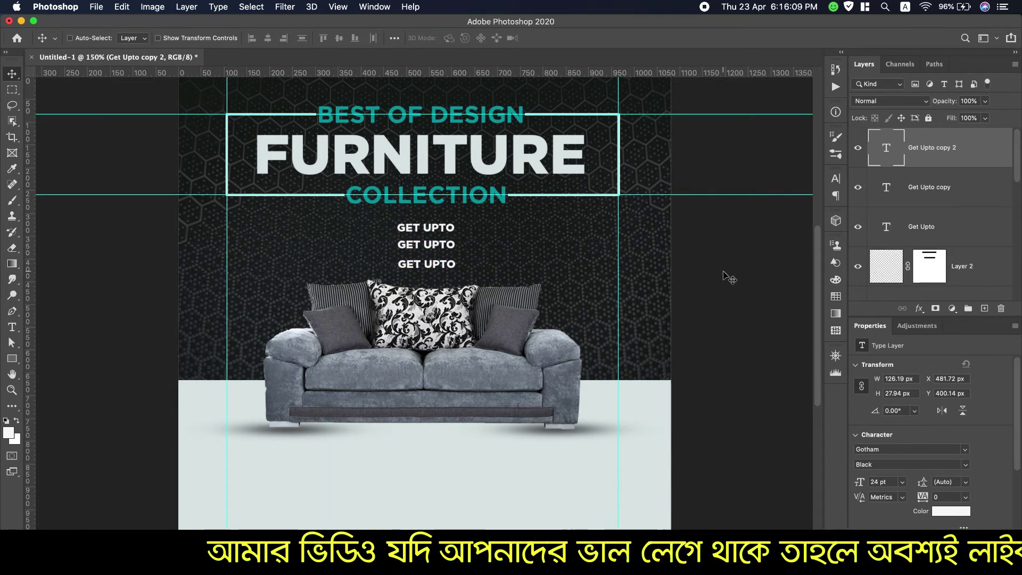
Step: Copy the '50% Discount' line from the notes
scroll(760, 5, "down", 2)
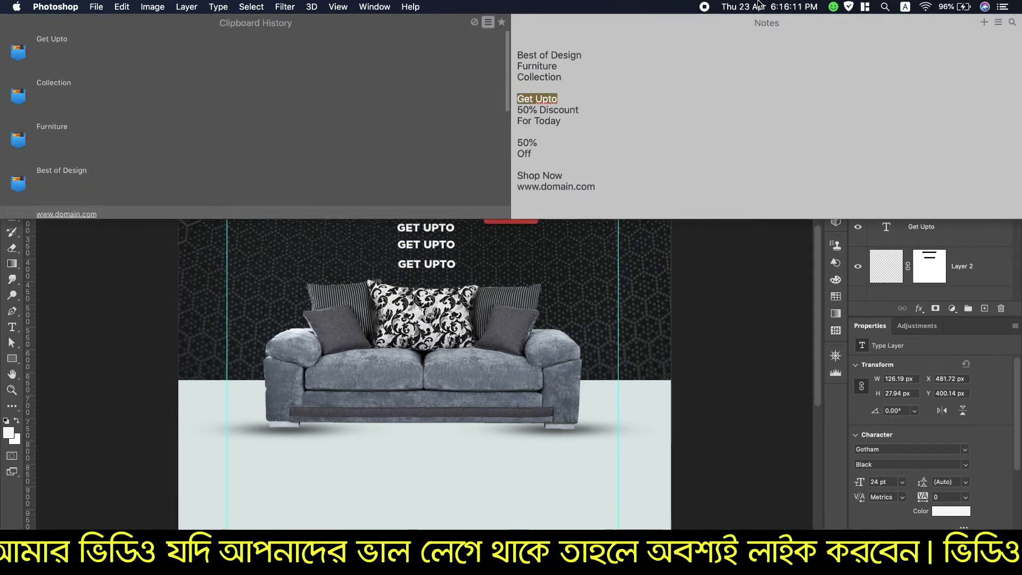
triple_click(523, 115)
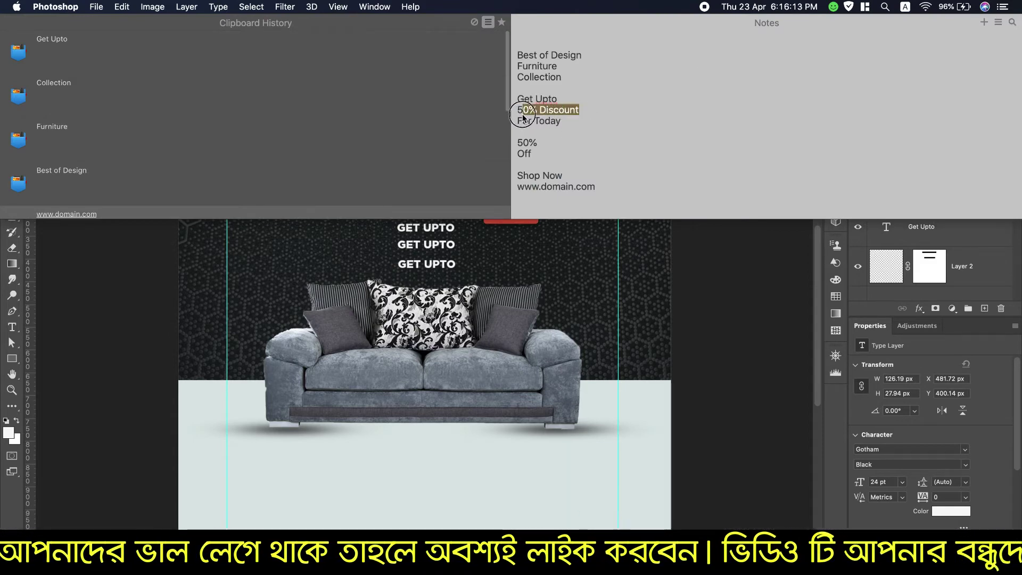
key("super+c")
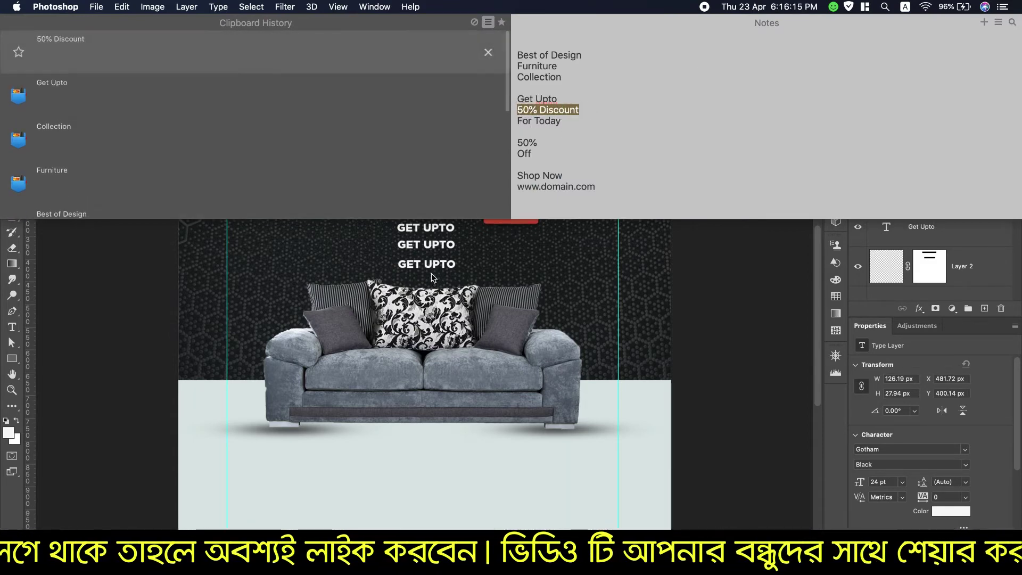
Step: Replace the middle GET UPTO line with 50% DISCOUNT and select that text
left_click(434, 250)
double_click(434, 246)
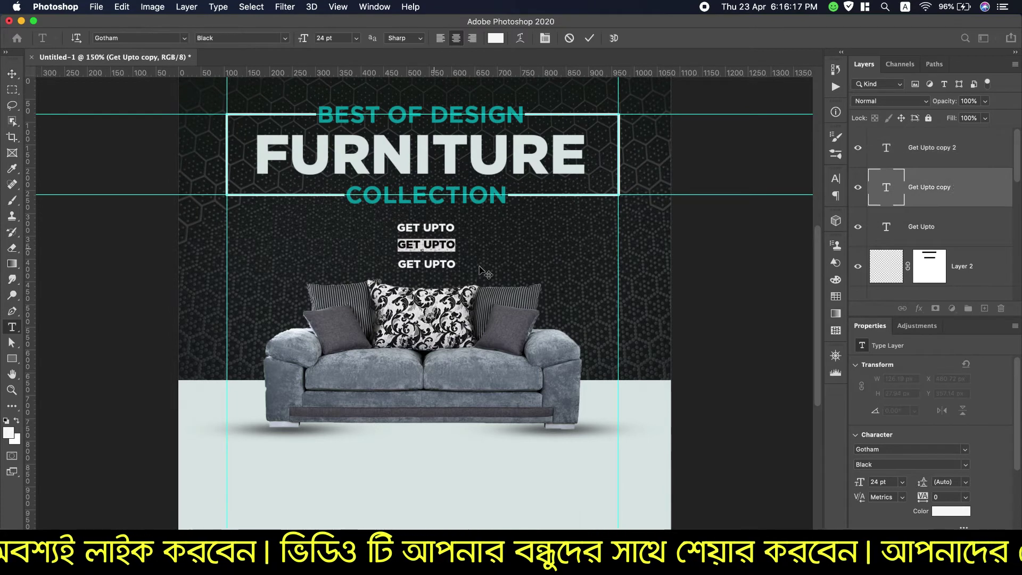
key("super+v")
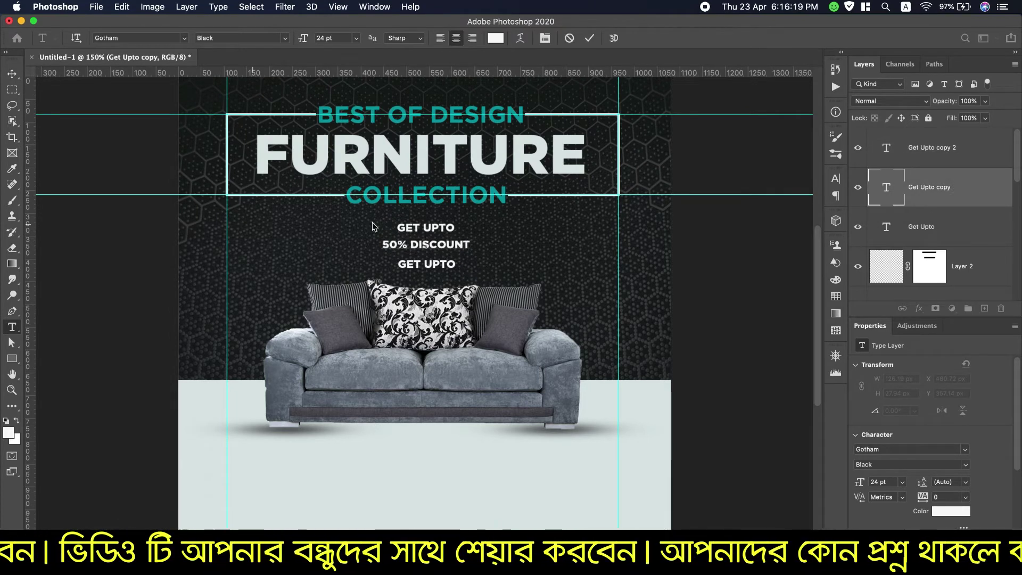
left_click_drag(472, 241, 368, 243)
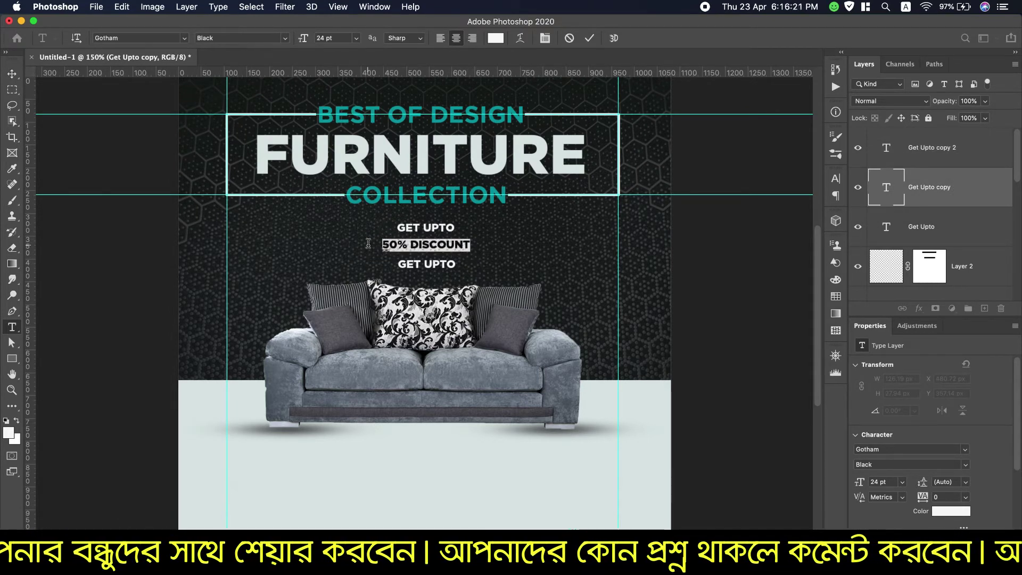
left_click(496, 39)
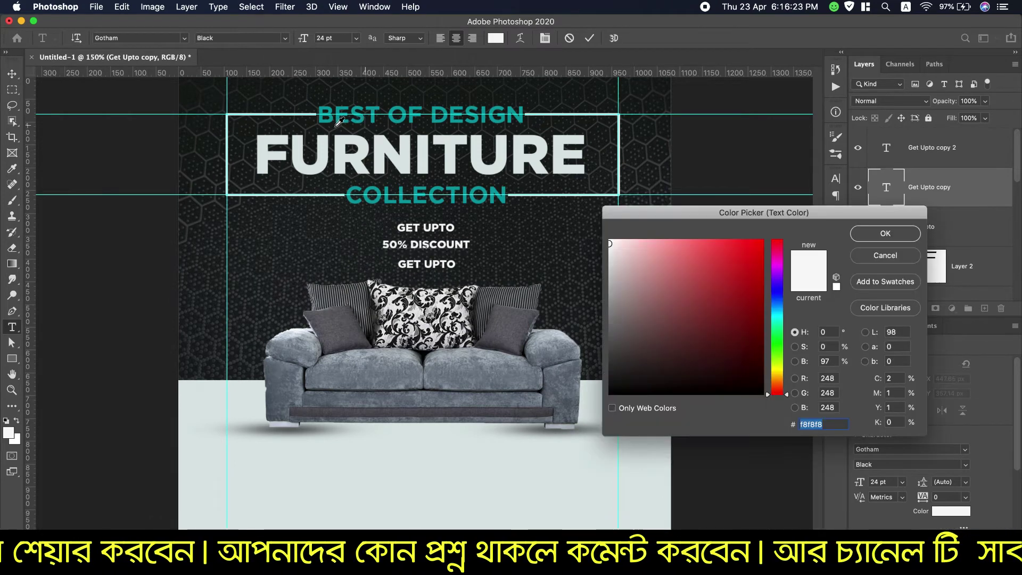
Step: Make 50% DISCOUNT teal #0698a1 sampled from BEST OF DESIGN, at 36 pt
left_click(337, 114)
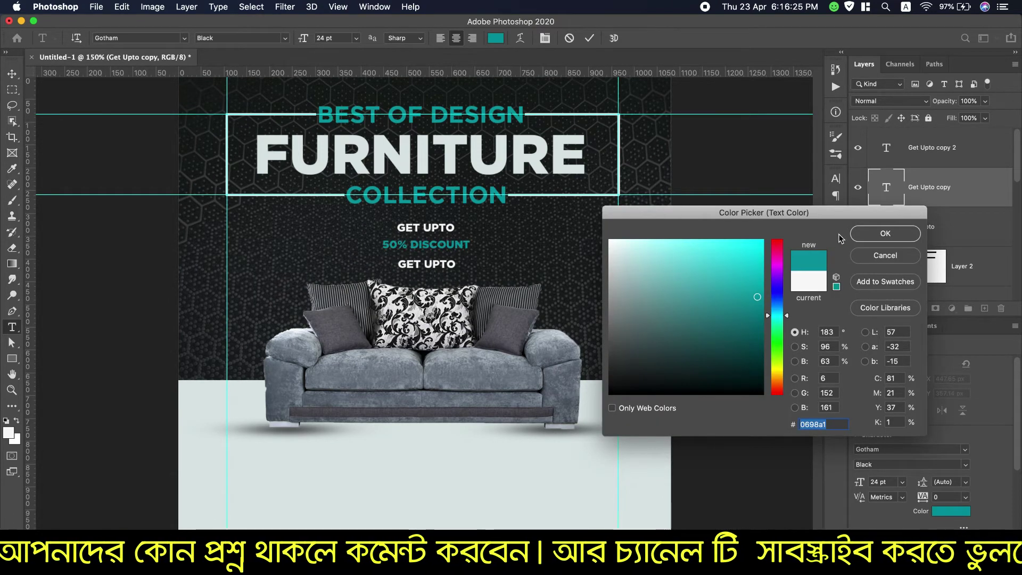
left_click(866, 237)
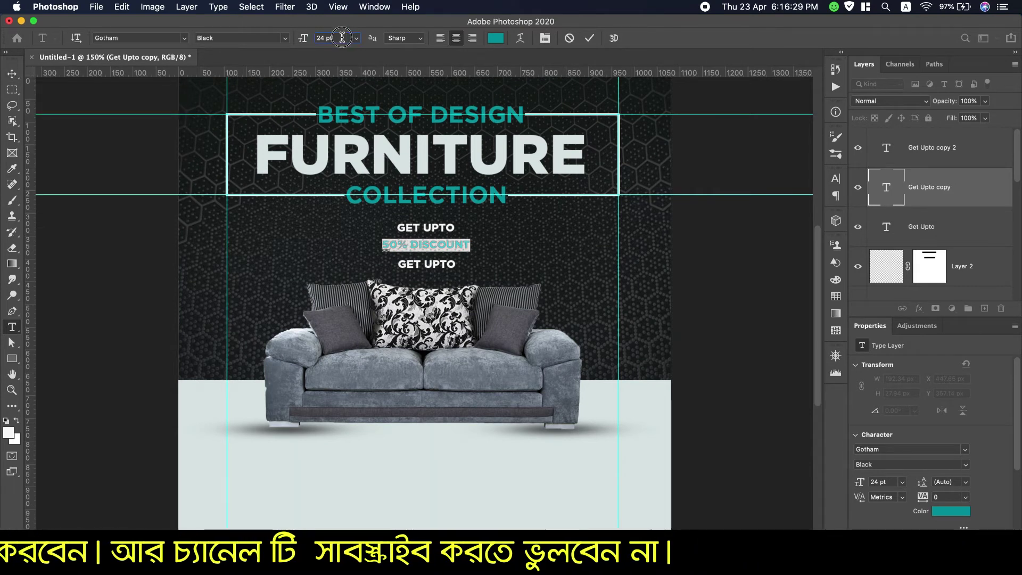
left_click(342, 37)
key("Up")
key("Up")
key("Up")
key("Up")
key("Up")
key("Up")
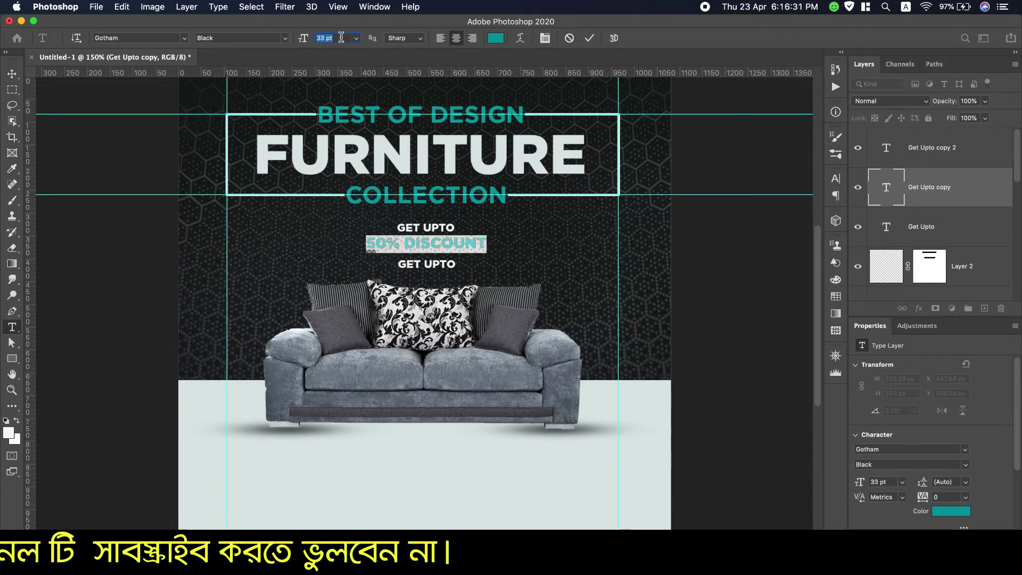
key("Up")
key("Up")
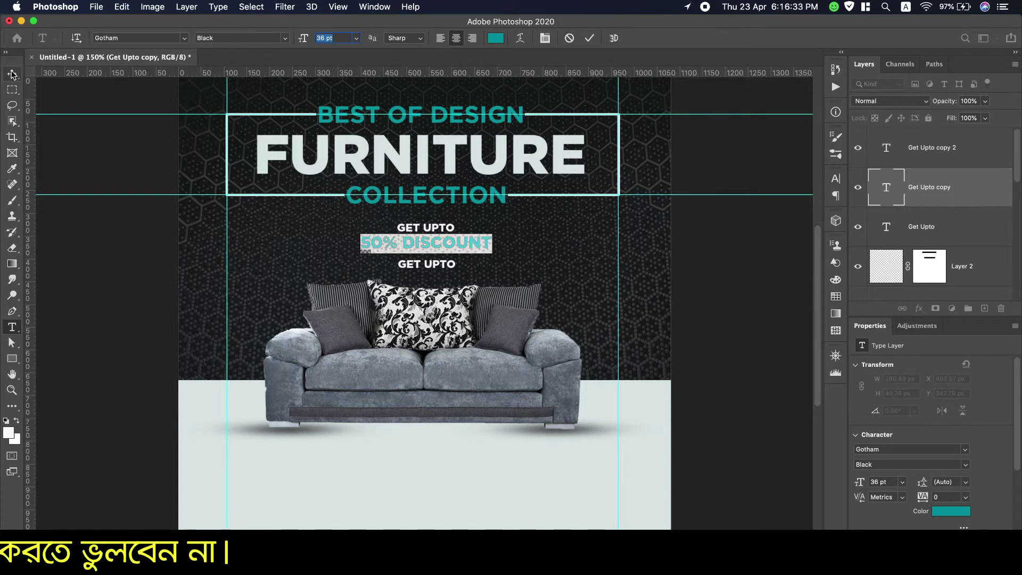
left_click(11, 75)
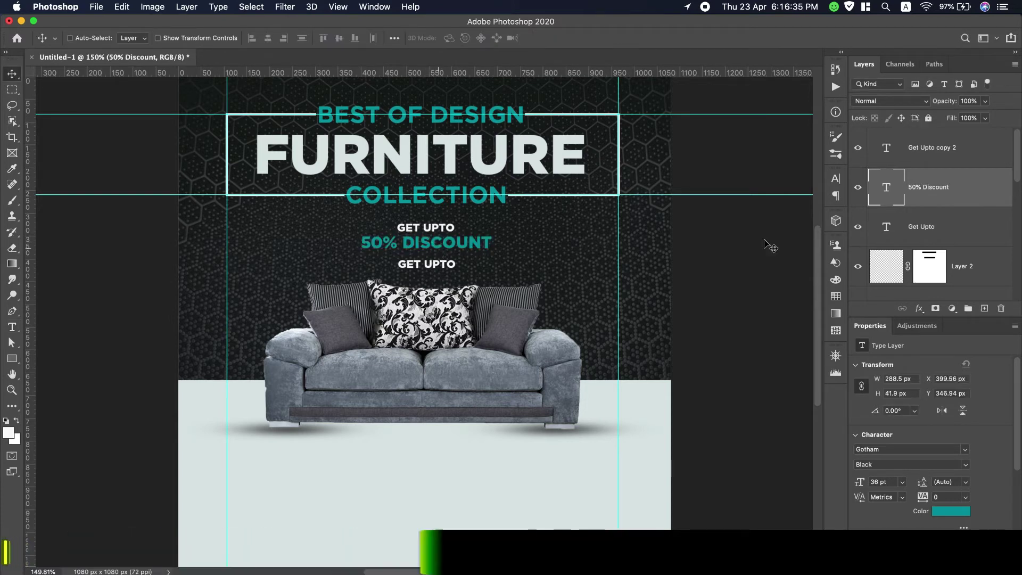
left_click(956, 153)
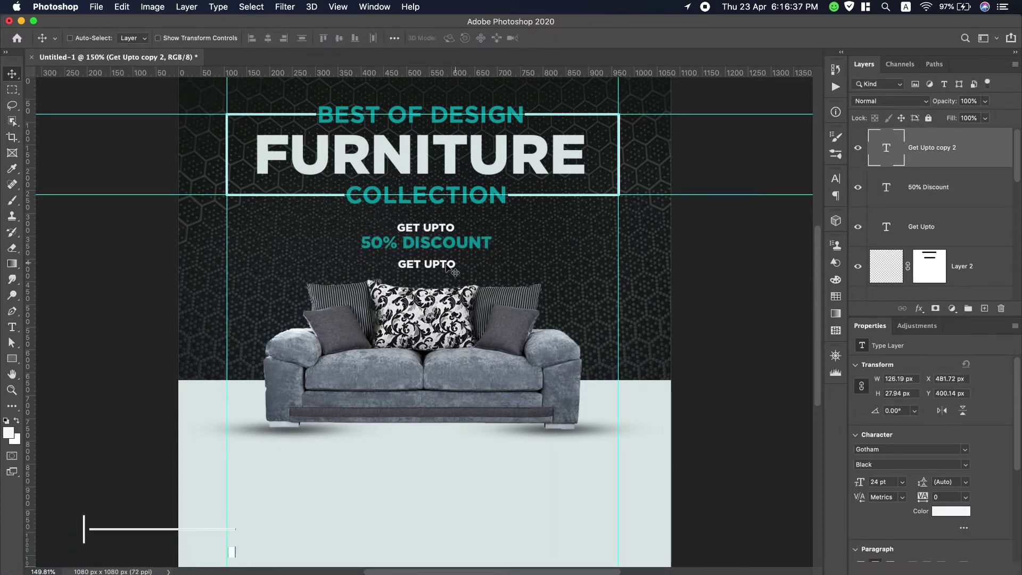
Step: Nudge the bottom line up toward the discount line and copy 'For Today' from the notes
key("Up")
key("Up")
key("Up")
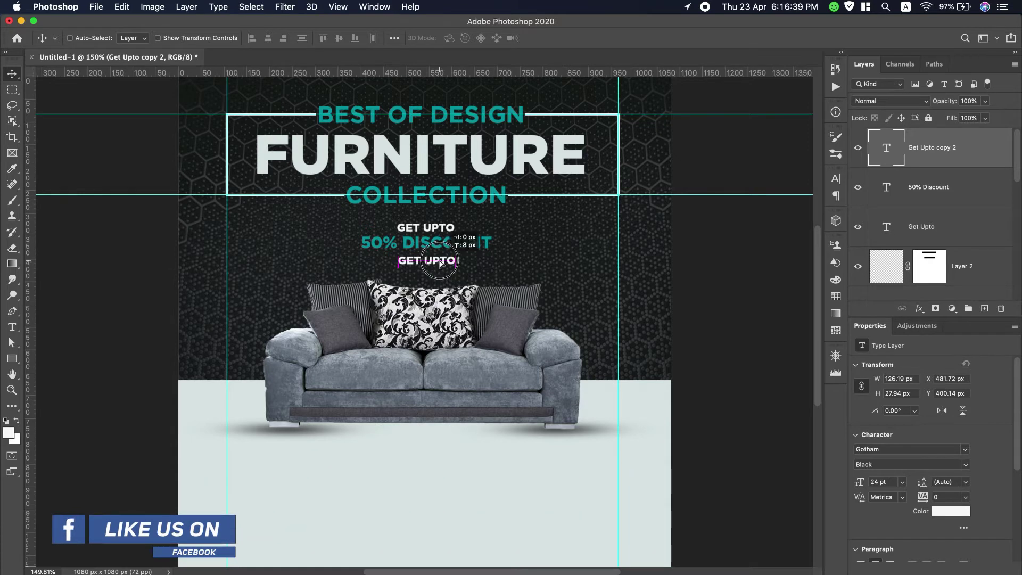
left_click_drag(440, 262, 440, 264)
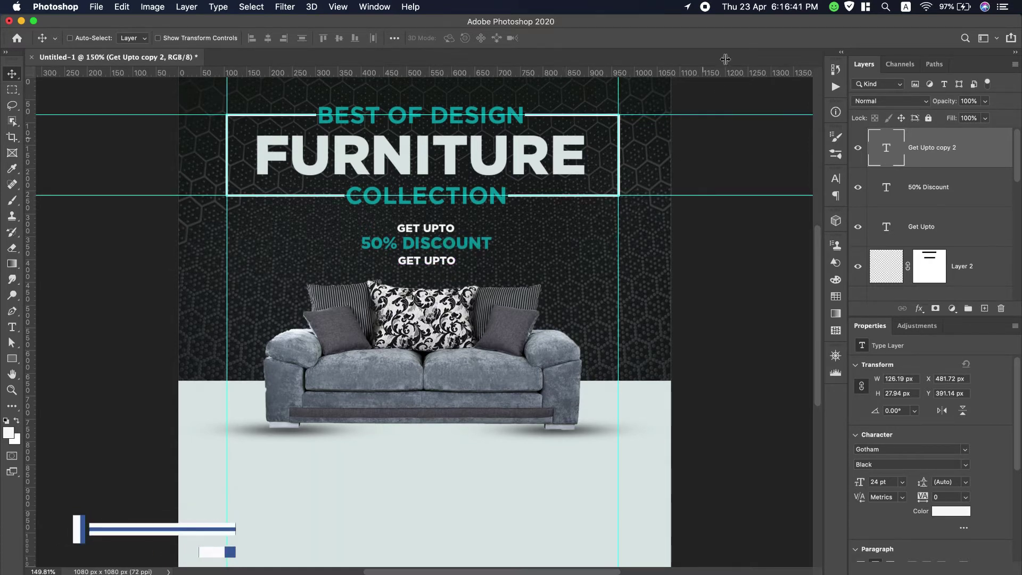
key("super+shift+v")
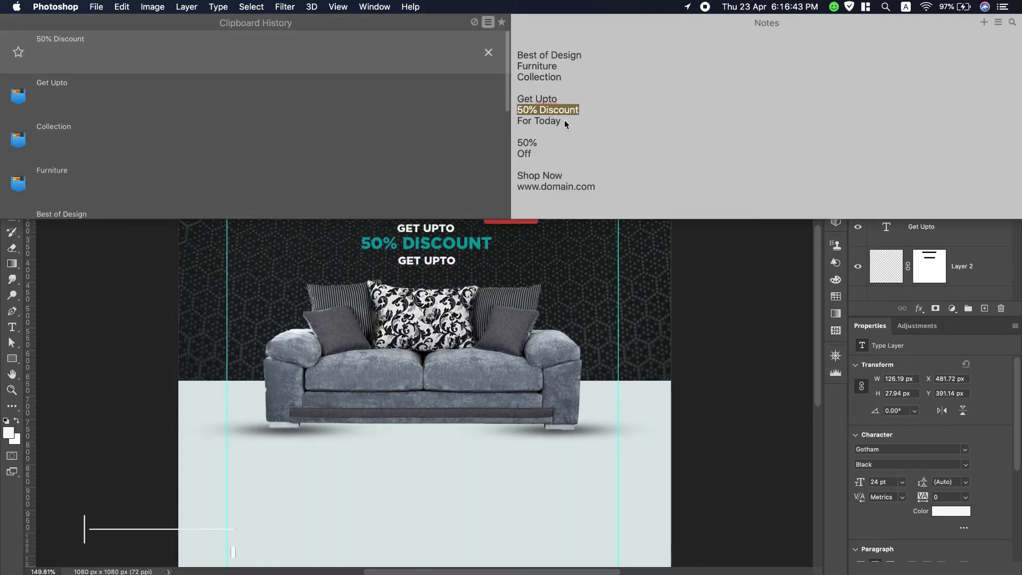
triple_click(564, 122)
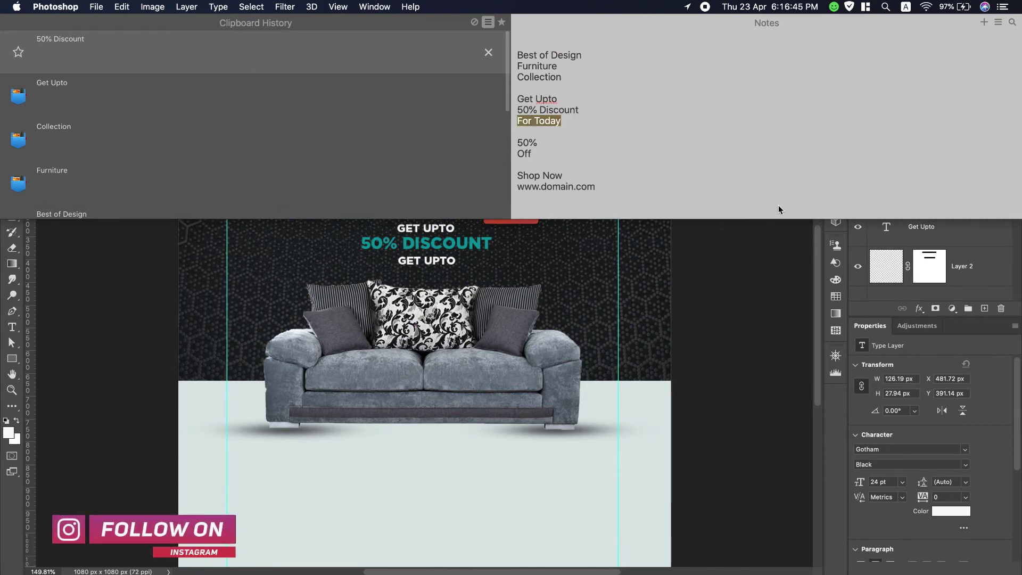
key("super+c")
Step: Change the bottom line's text to FOR TODAY and commit it
double_click(441, 262)
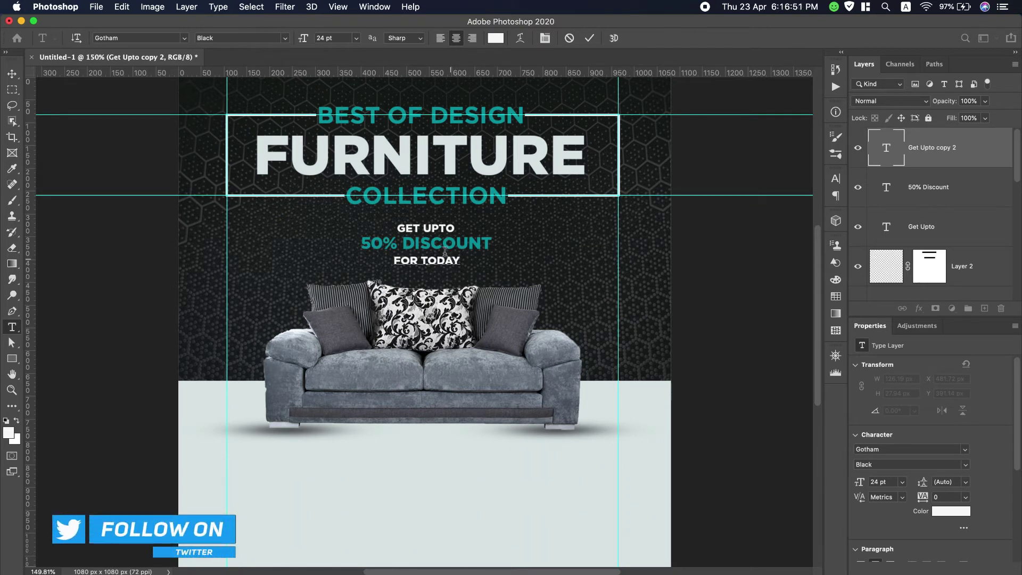
key("super+Return")
key("v")
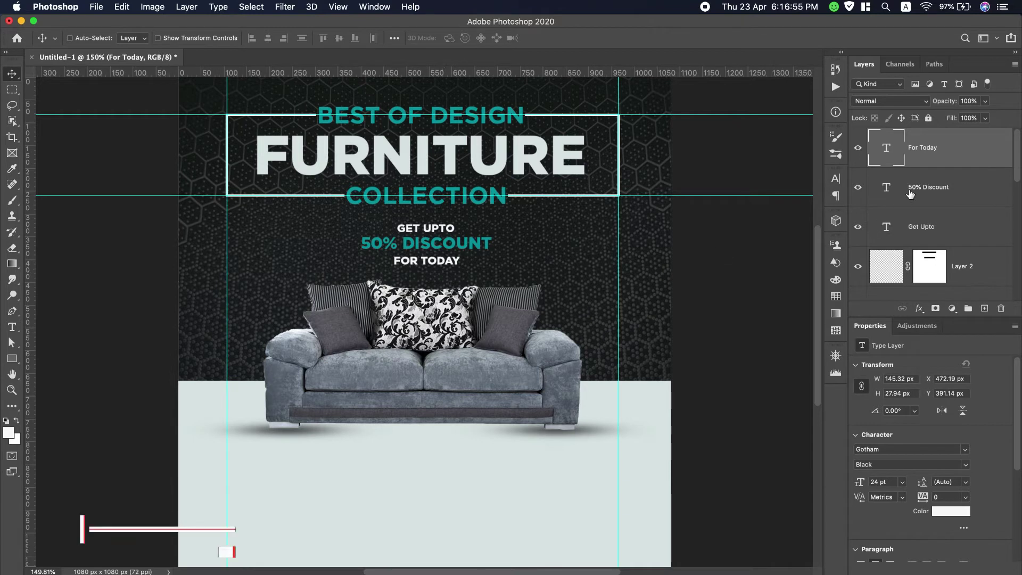
key("alt+bracketleft")
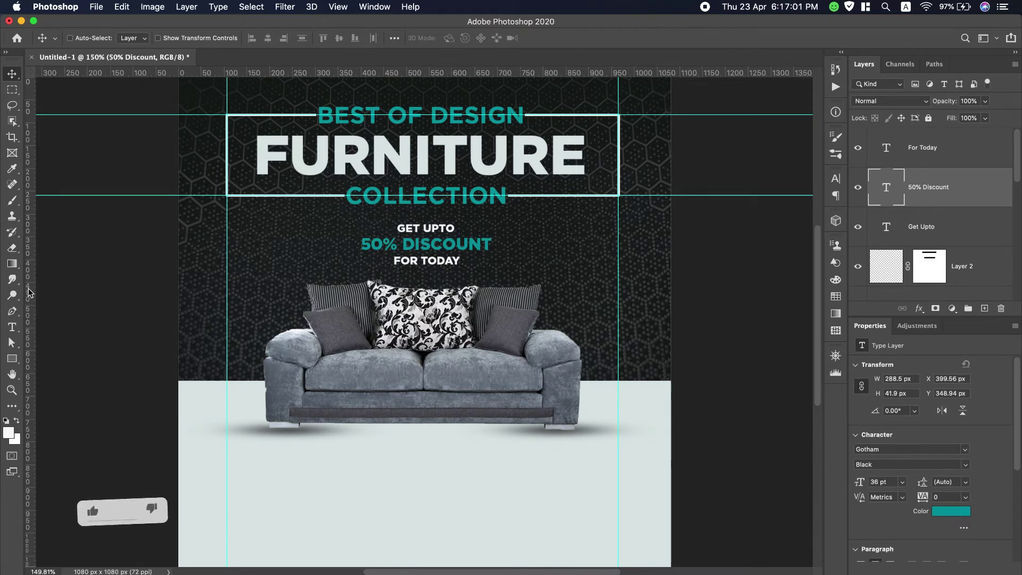
Step: Add vertical guides at about 287 px and just right of the discount text
left_click_drag(30, 288, 311, 284)
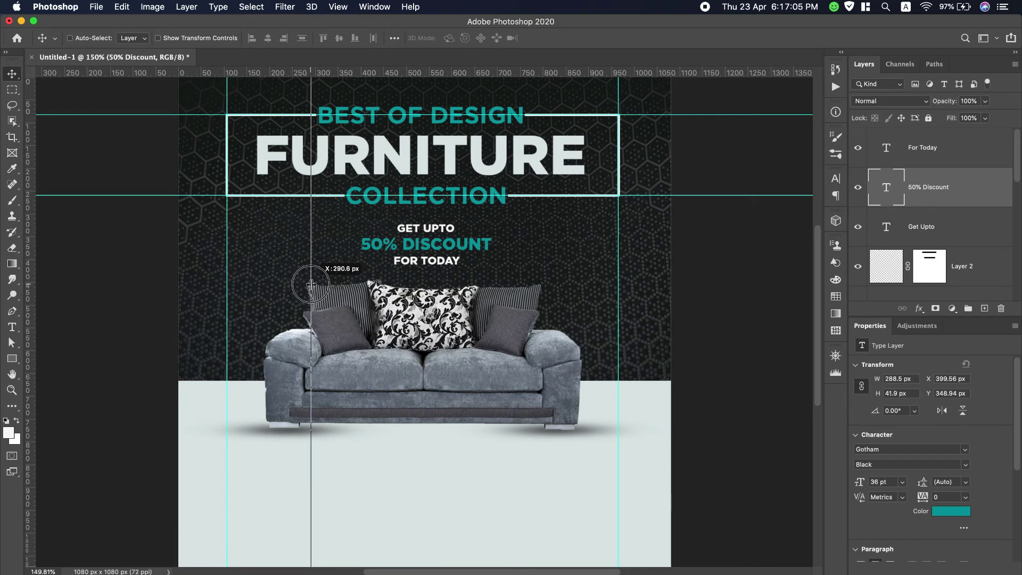
left_click_drag(311, 284, 309, 285)
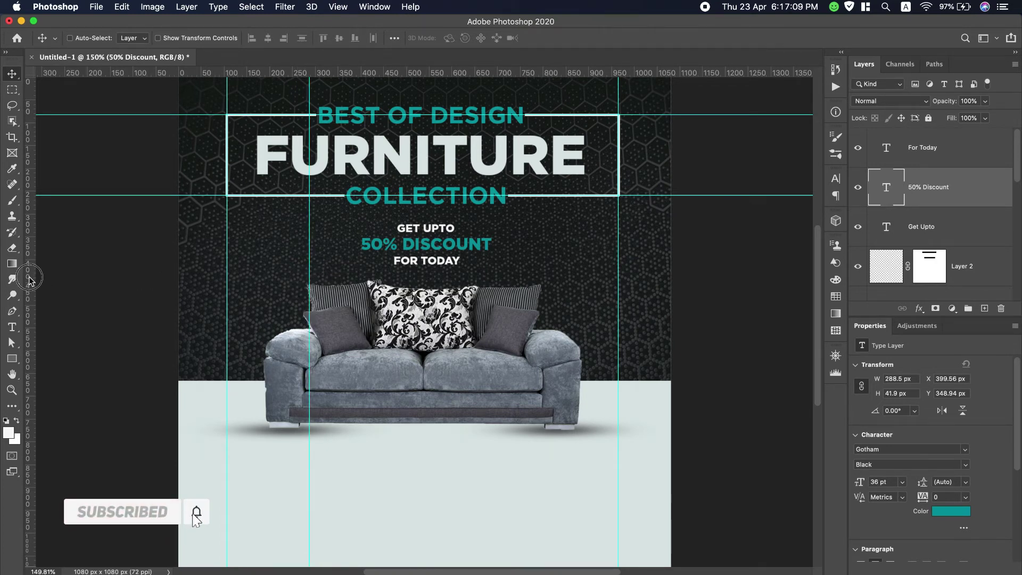
left_click_drag(29, 280, 540, 280)
left_click_drag(541, 280, 541, 280)
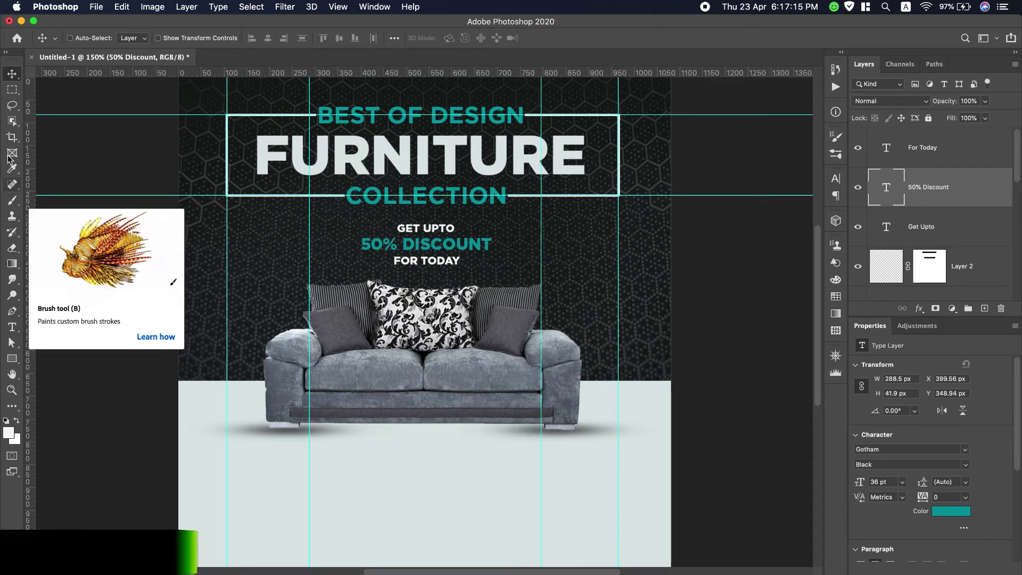
Step: Add horizontal guides above GET UPTO (about 335 px) and below FOR TODAY
left_click(11, 90)
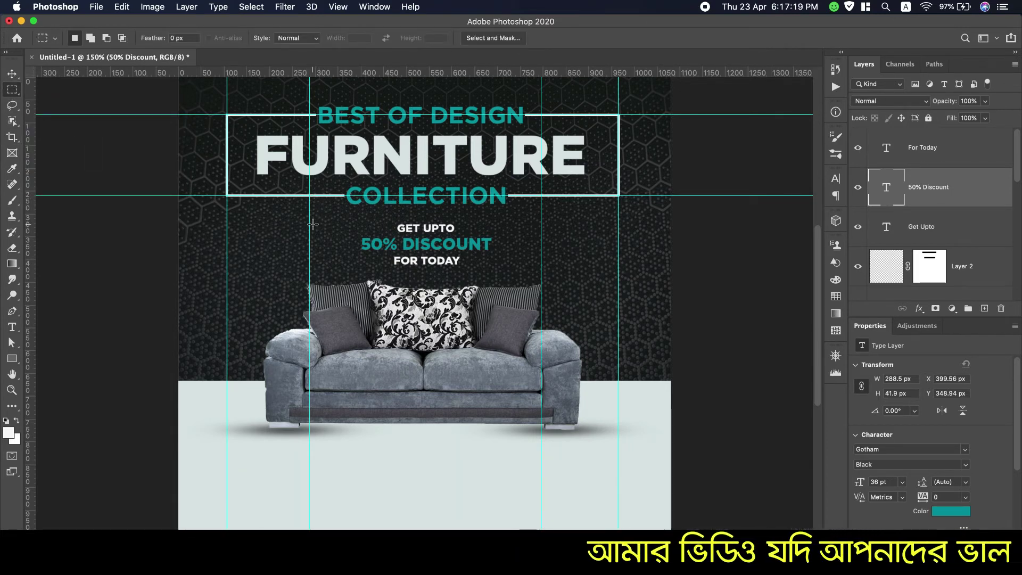
left_click_drag(402, 73, 425, 229)
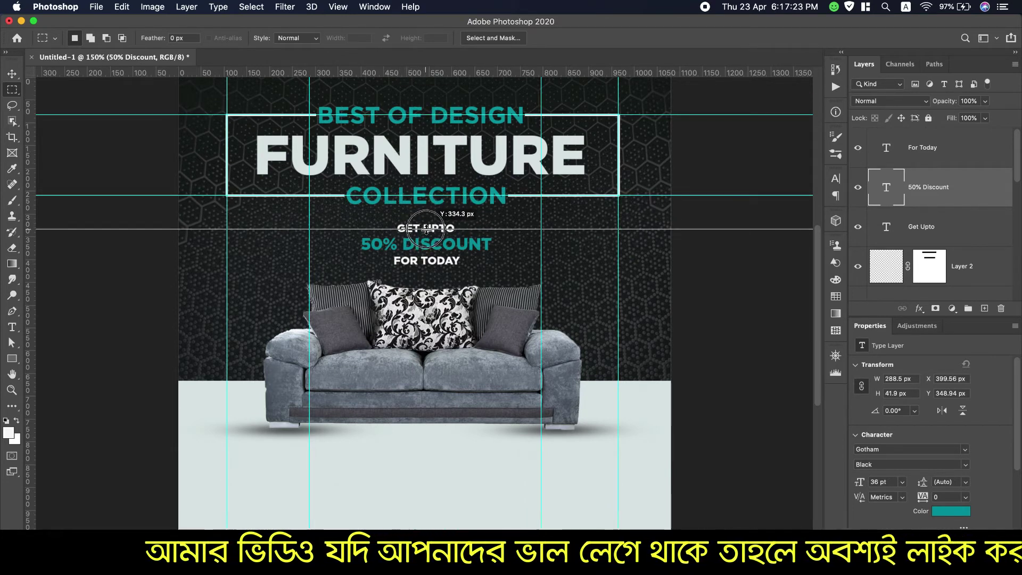
left_click_drag(426, 229, 426, 230)
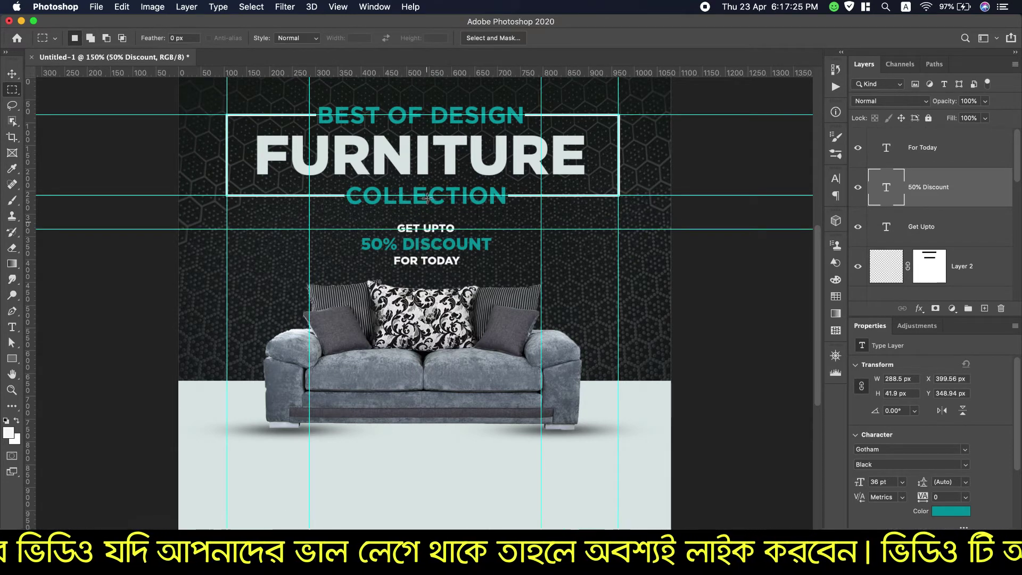
left_click_drag(416, 74, 440, 262)
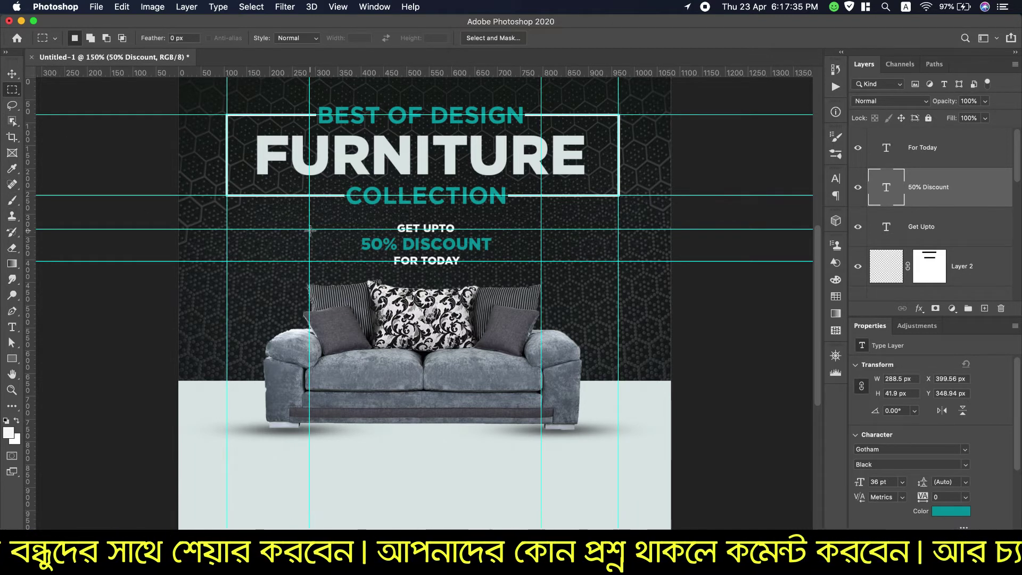
Step: Select a 509 × 71 px rectangle around the discount text and add empty Layer 3 above For Today
left_click_drag(310, 230, 540, 261)
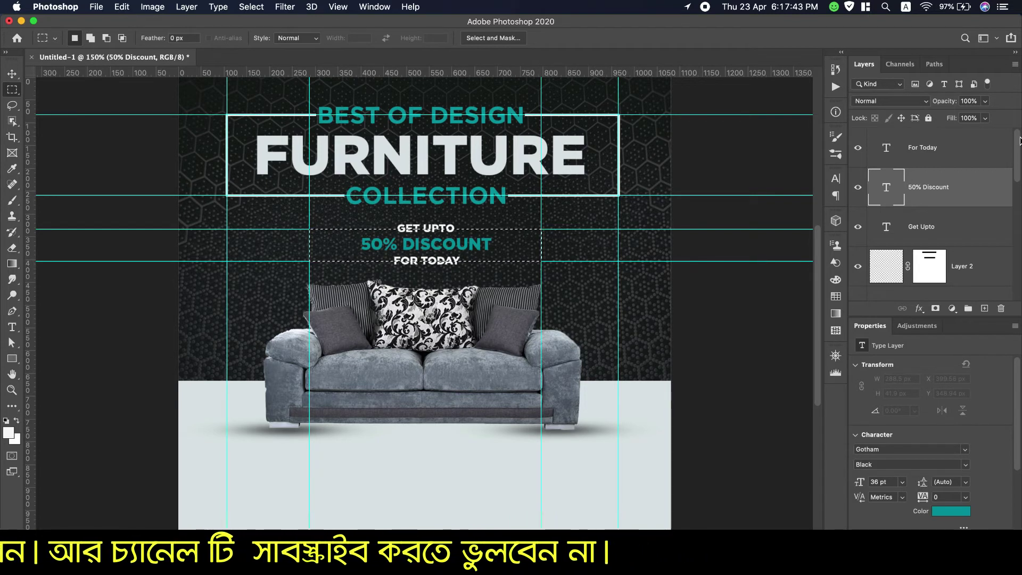
left_click(957, 144)
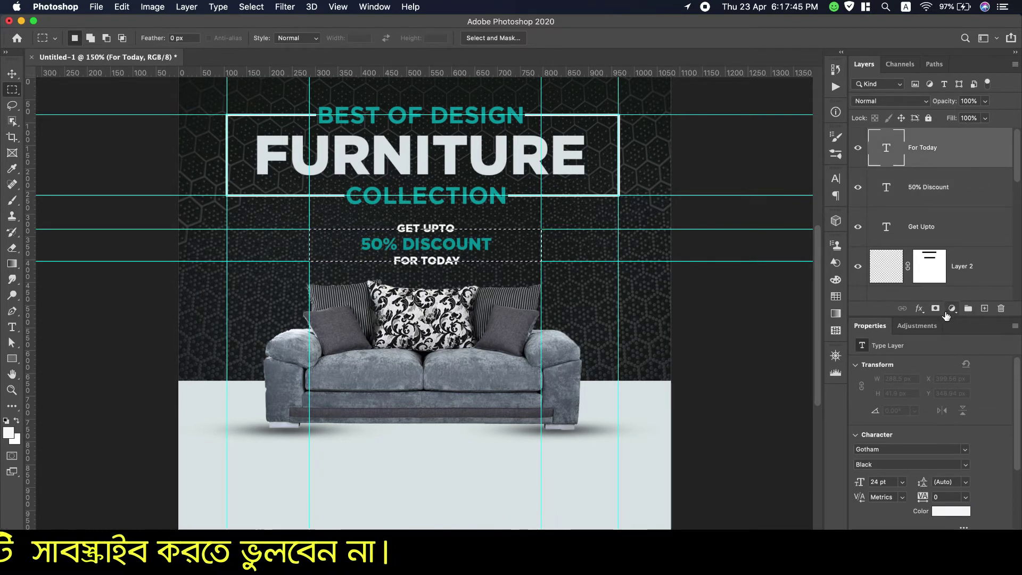
left_click(981, 311)
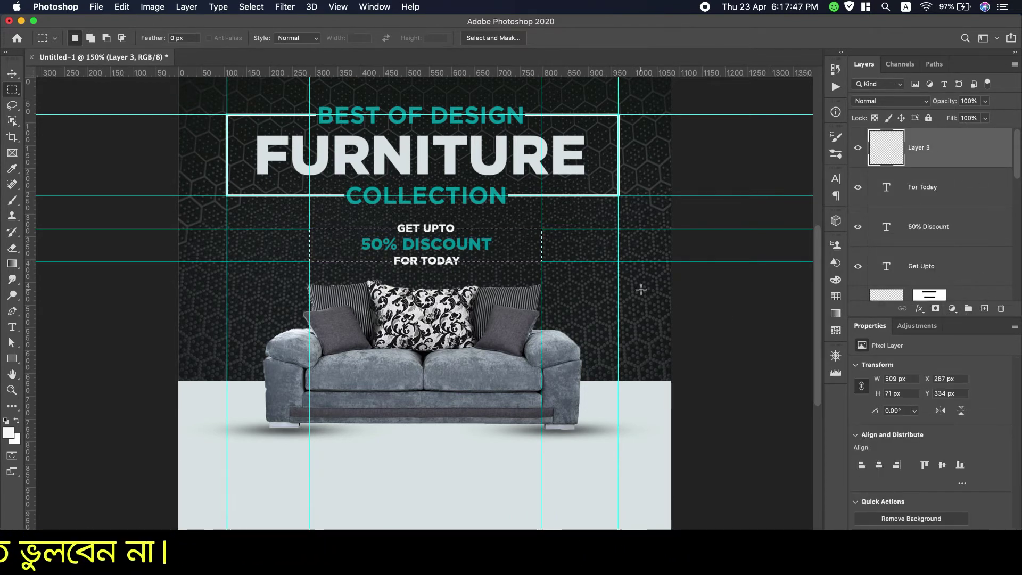
Step: Stroke the selection on Layer 3 with a 5 px white outline, then deselect
left_click(122, 6)
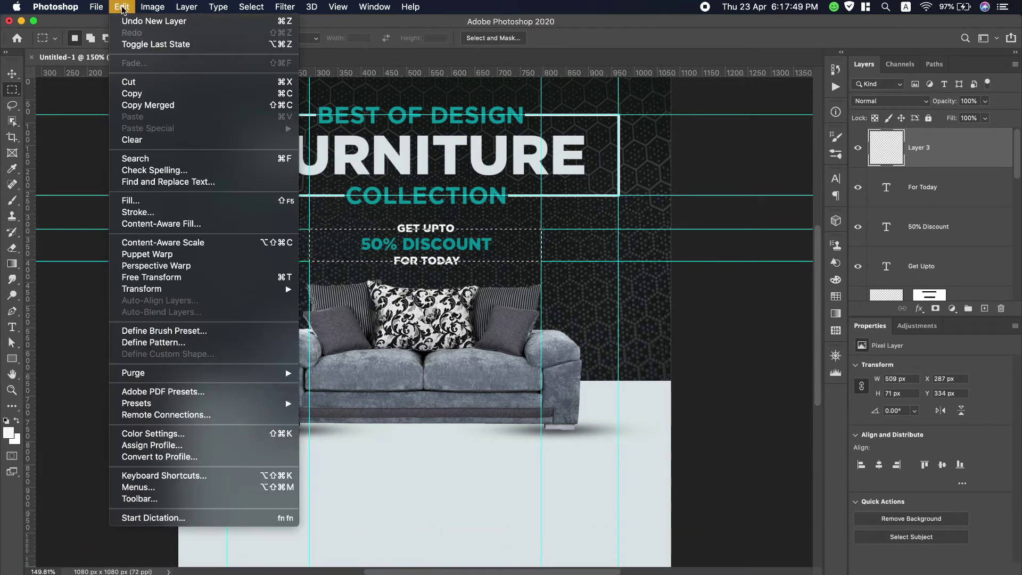
left_click(161, 212)
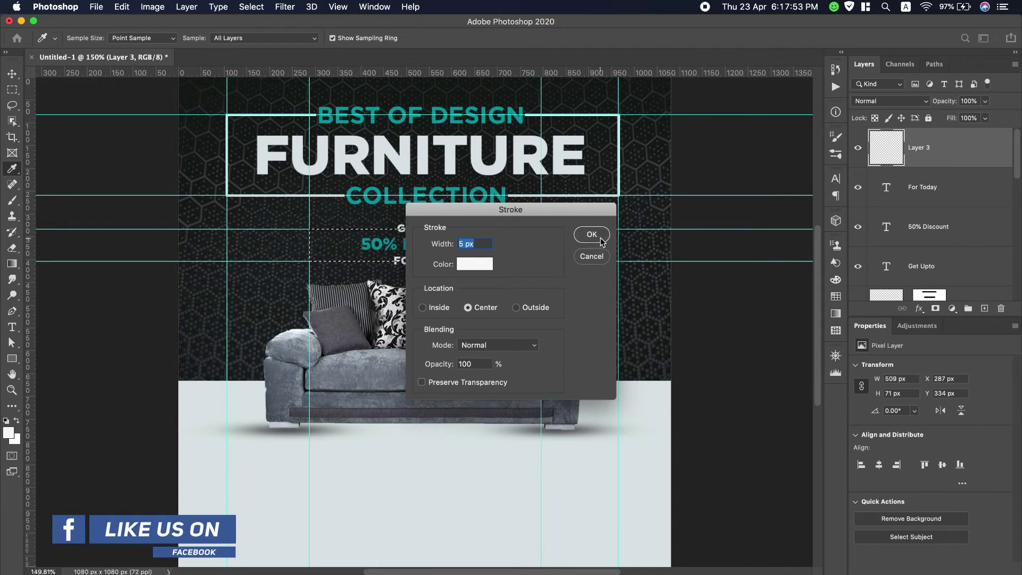
left_click(592, 235)
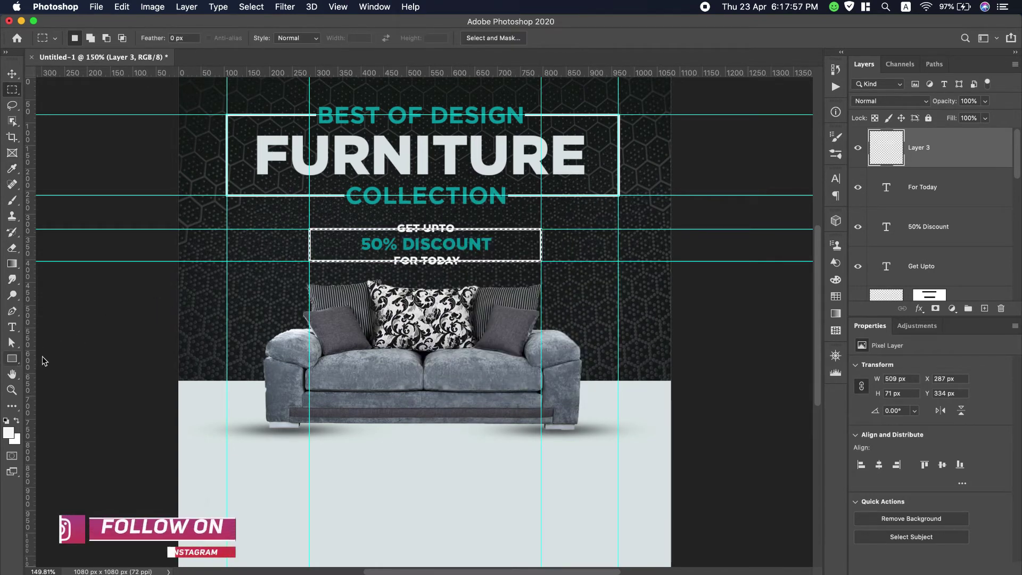
left_click(247, 7)
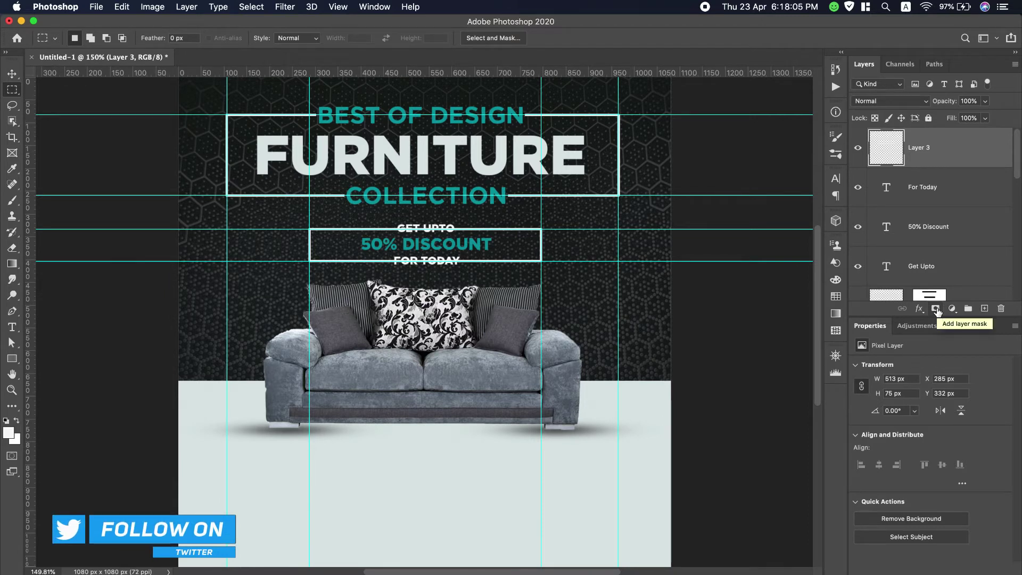
Step: Give Layer 3 a Color Overlay of teal #069ba4 sampled from the BEST OF DESIGN text
double_click(893, 151)
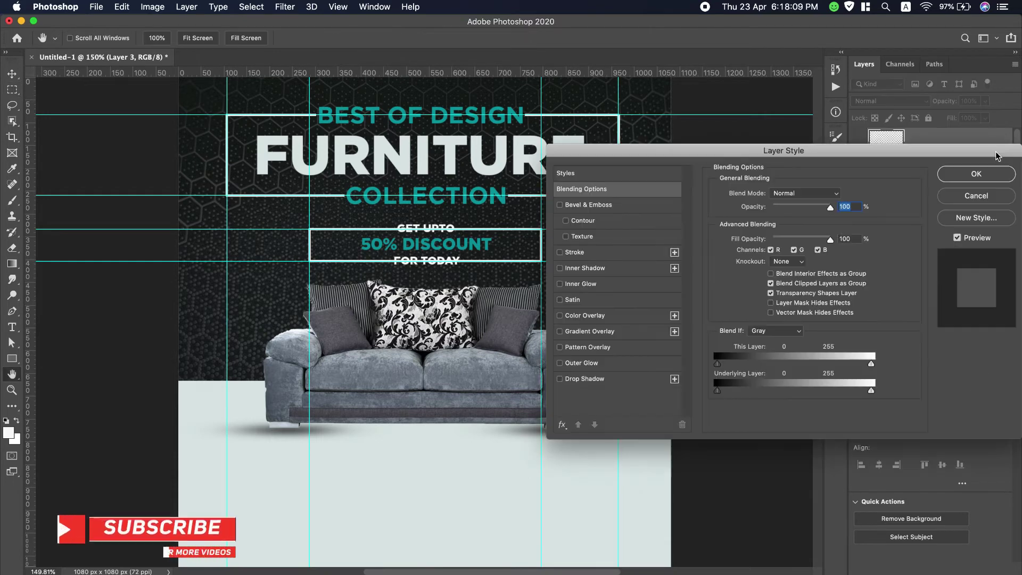
left_click(560, 315)
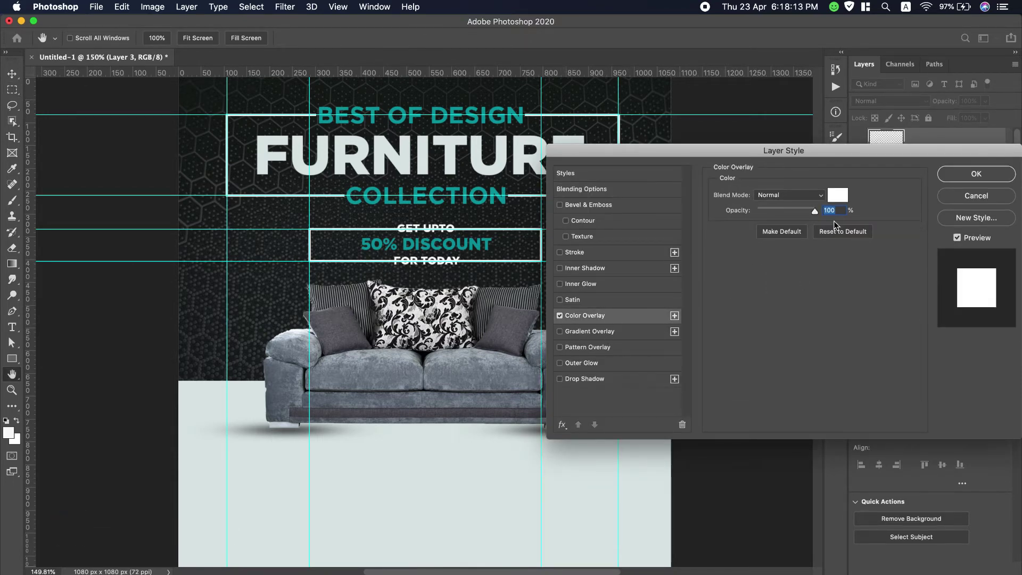
left_click(837, 196)
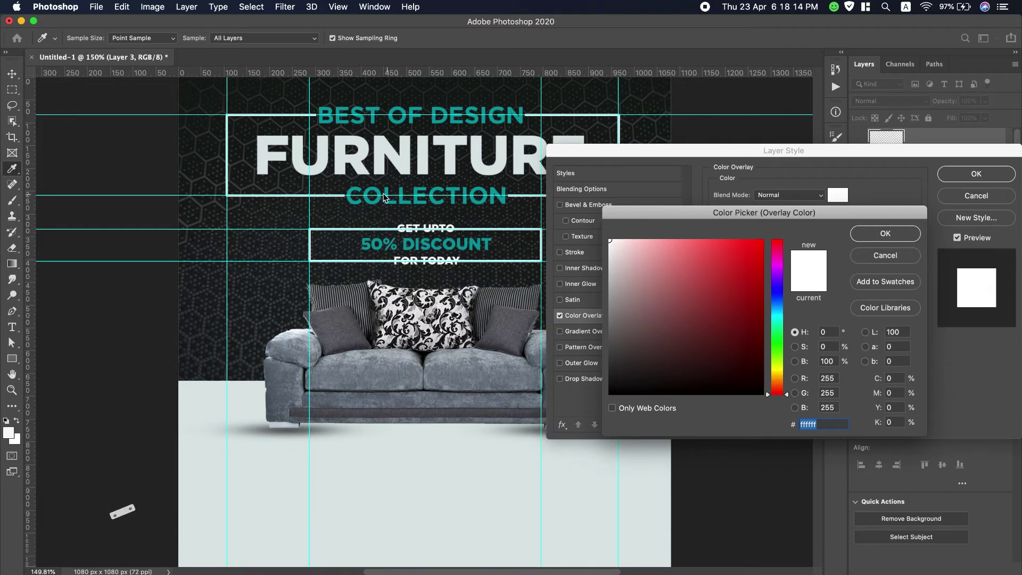
left_click(332, 121)
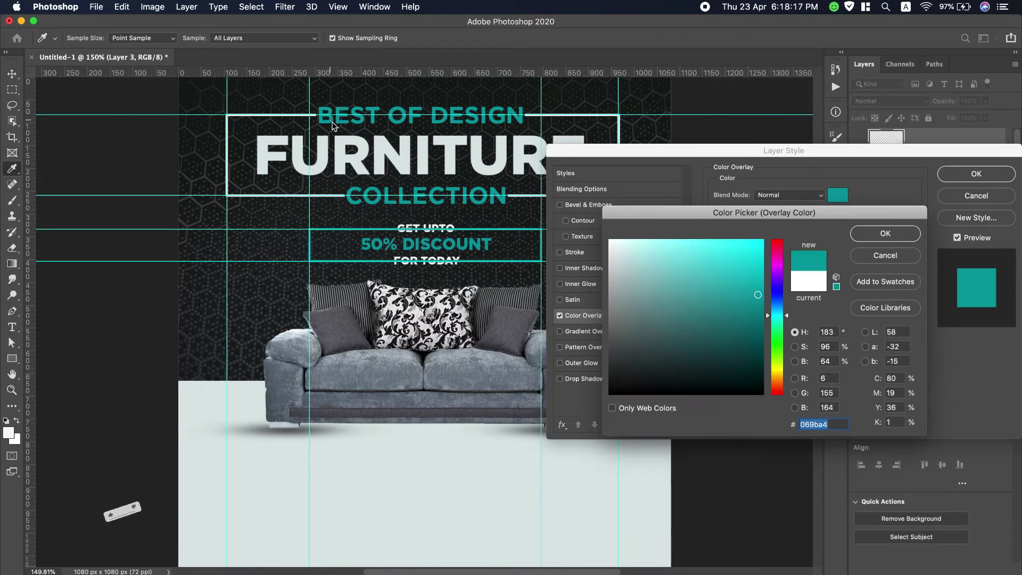
left_click(886, 234)
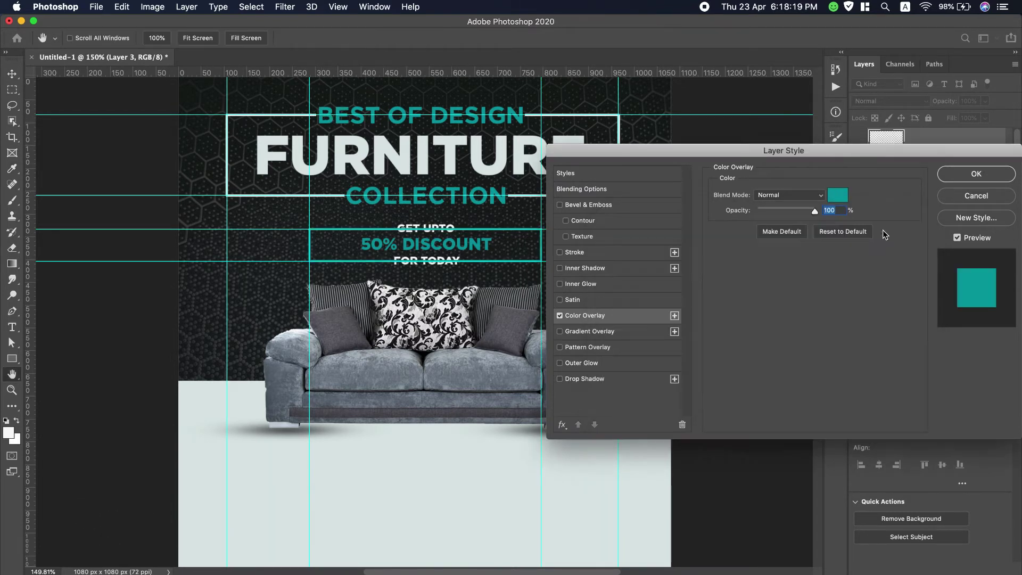
left_click(977, 174)
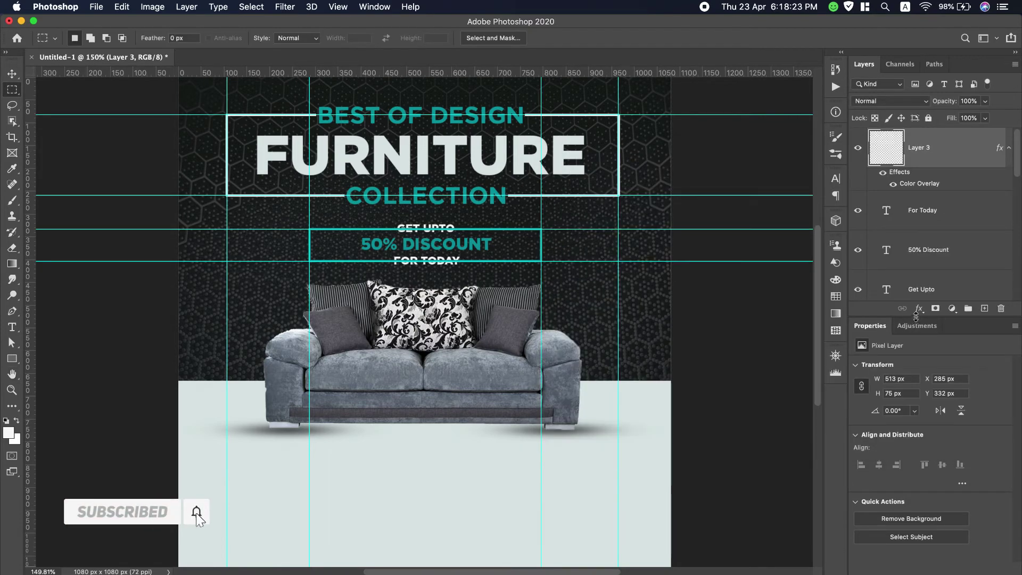
Step: Add a layer mask to Layer 3 and fill it black behind GET UPTO
left_click(932, 312)
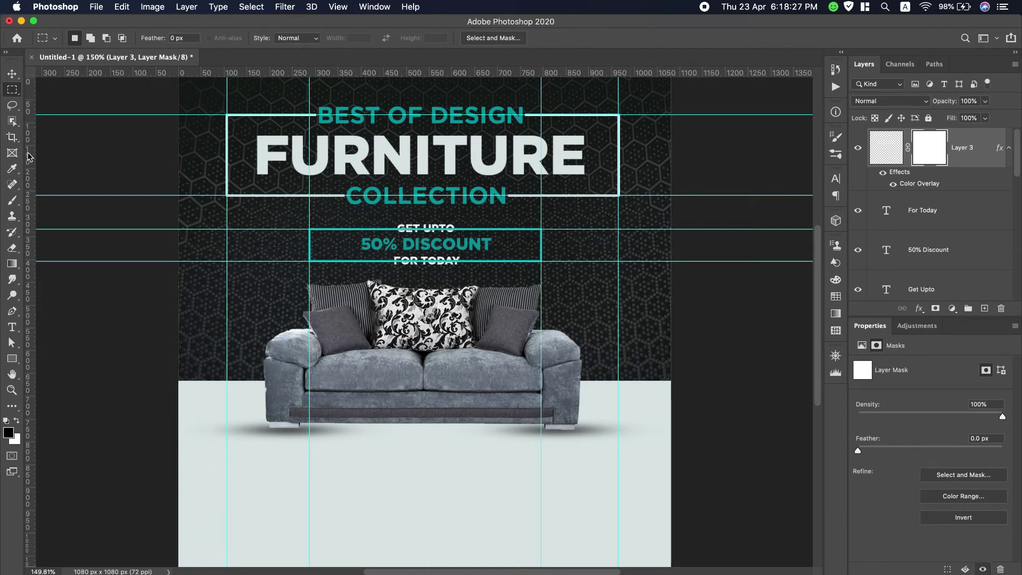
left_click(12, 391)
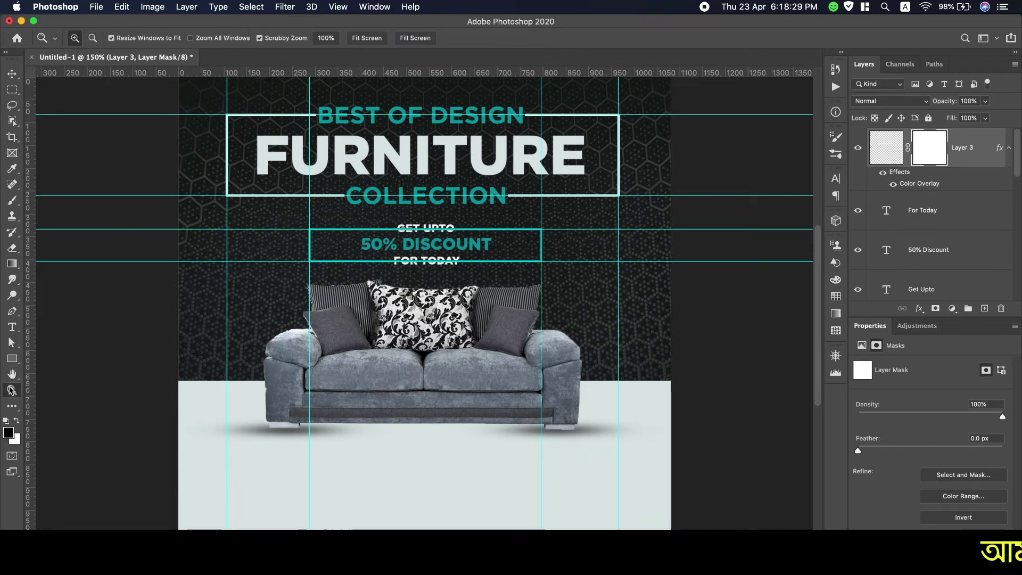
left_click(430, 239)
left_click(430, 239)
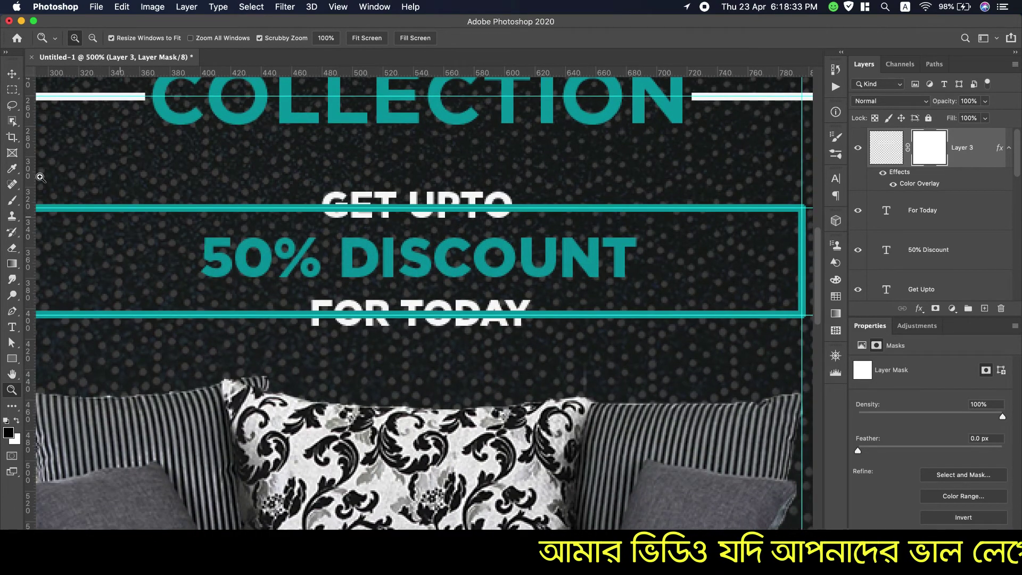
left_click(12, 89)
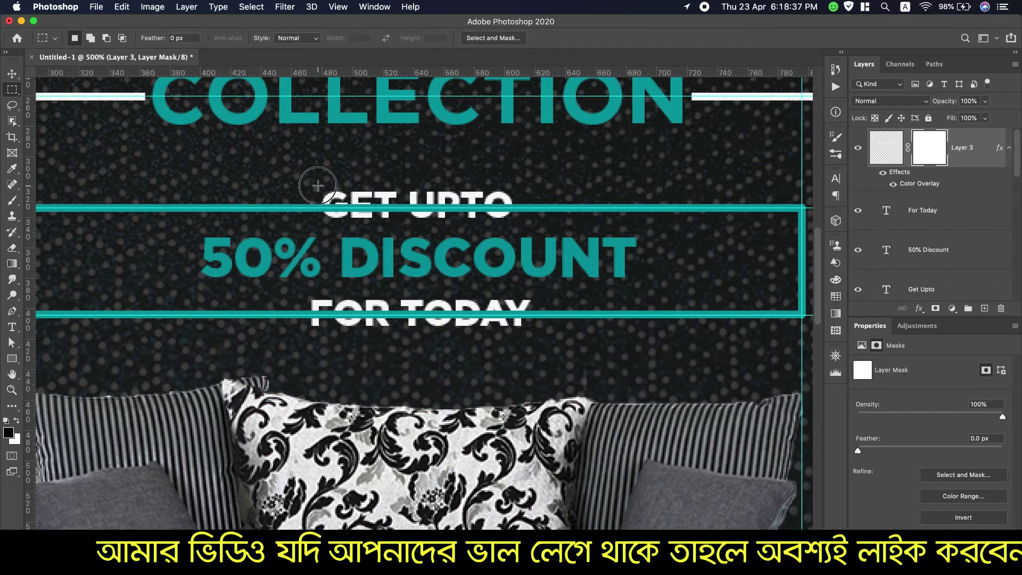
left_click_drag(319, 185, 518, 221)
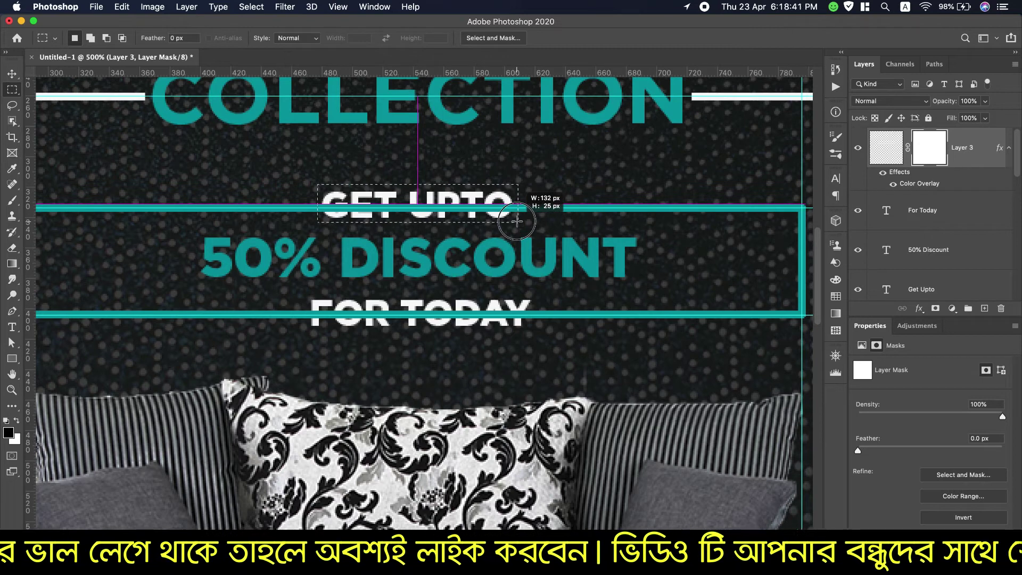
left_click_drag(517, 220, 517, 220)
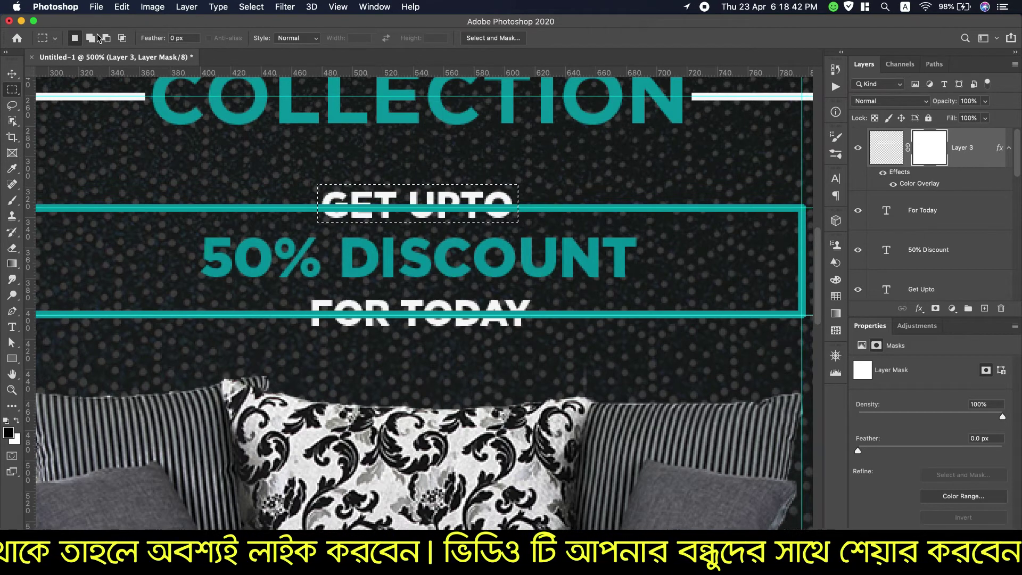
left_click(122, 6)
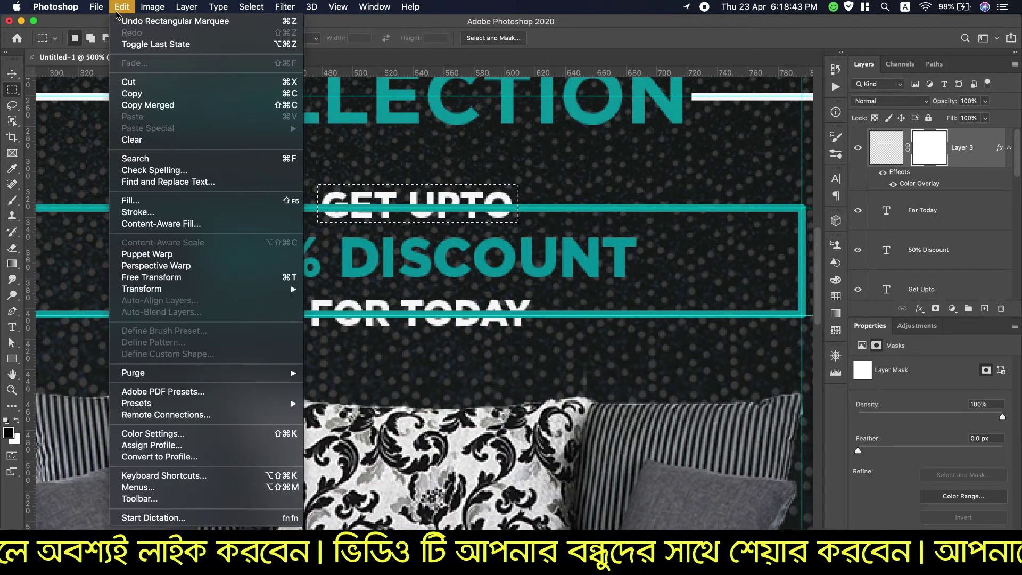
left_click(158, 199)
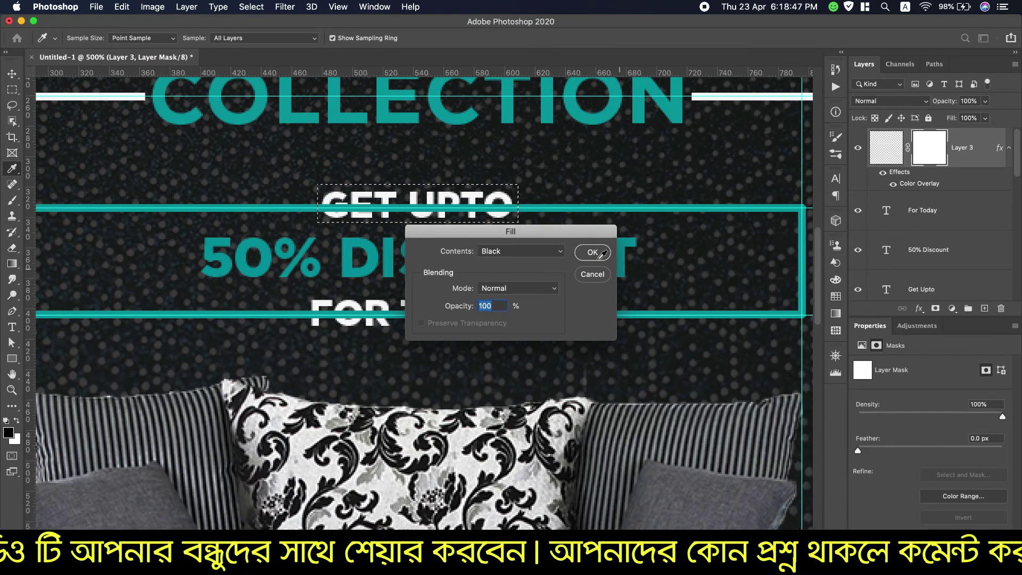
left_click(592, 252)
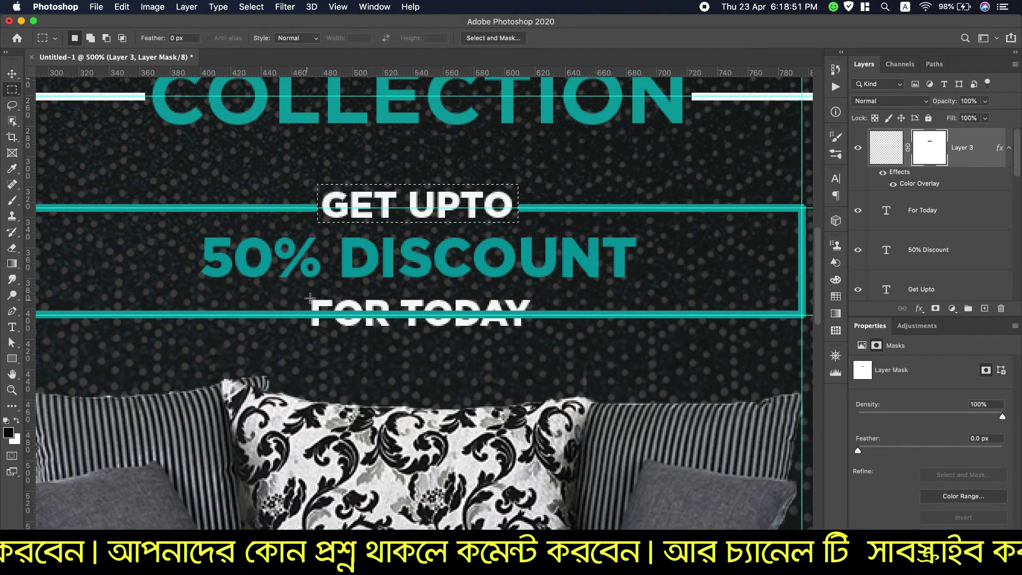
Step: Fill the mask black behind FOR TODAY, then fit the whole poster on screen
mouse_move(306, 296)
left_mouse_down()
mouse_move(399, 323)
mouse_move(531, 334)
left_mouse_up()
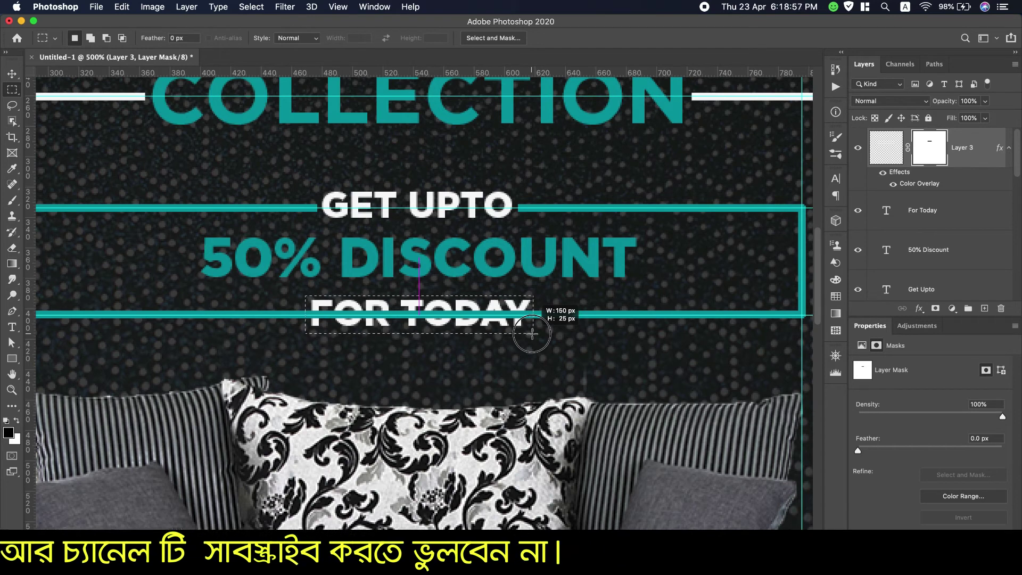
left_click_drag(532, 334, 533, 333)
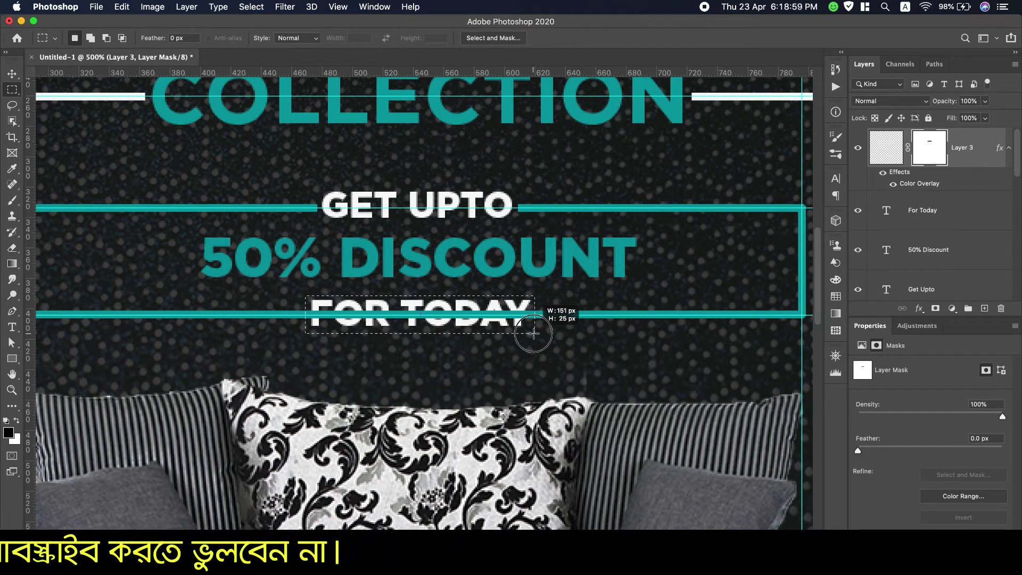
left_click(122, 7)
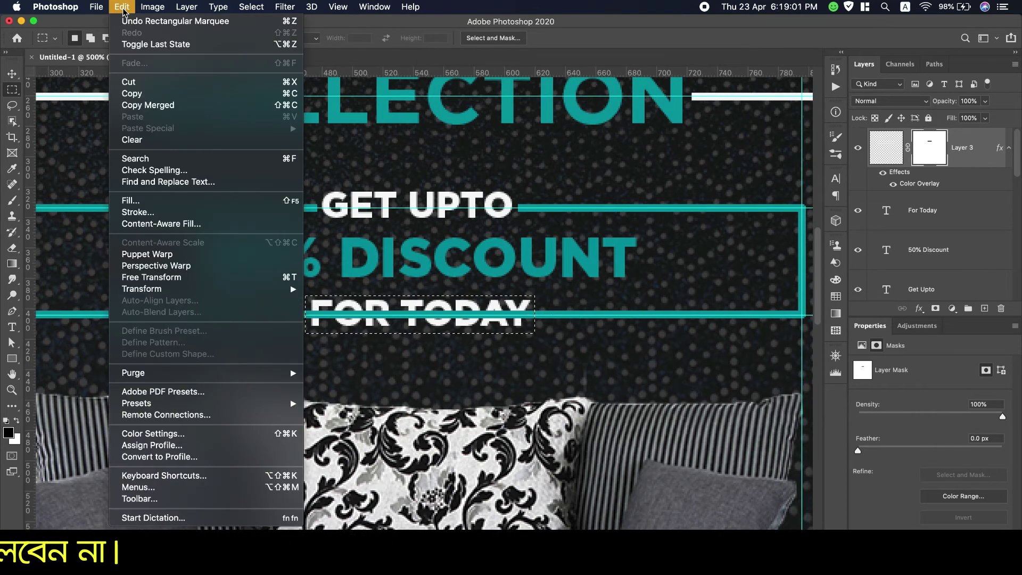
left_click(133, 200)
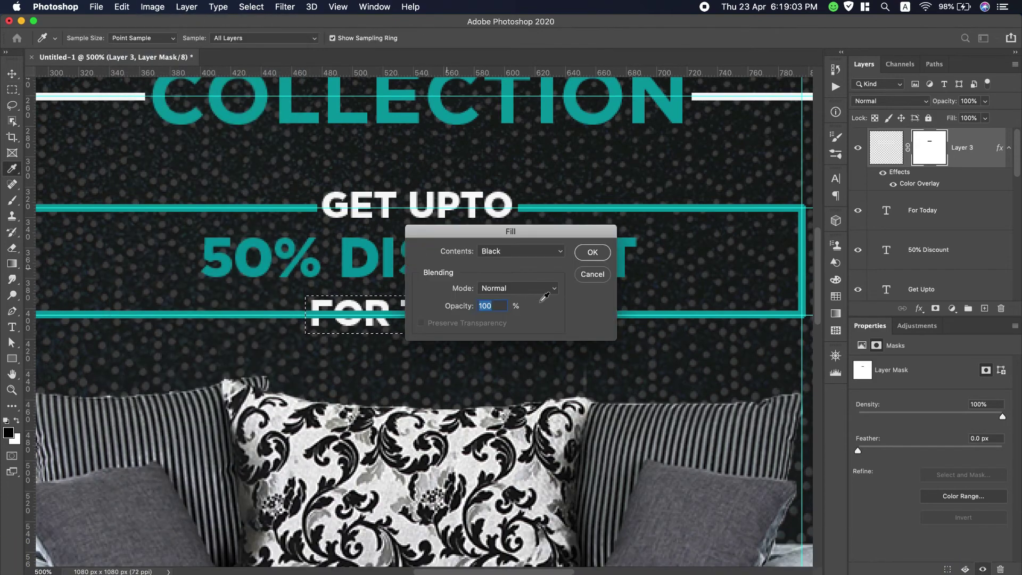
left_click(593, 252)
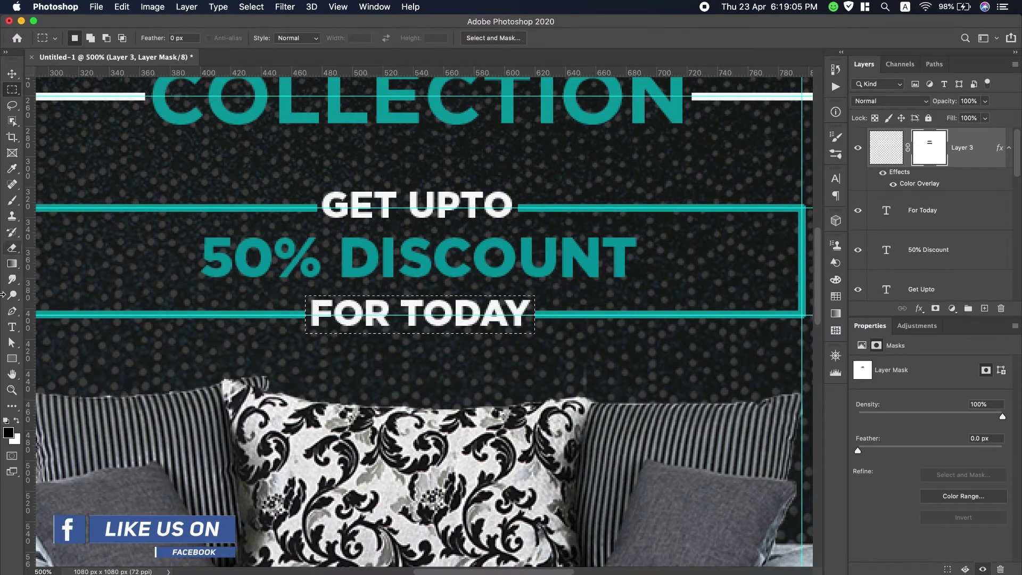
left_click(16, 392)
left_click(371, 41)
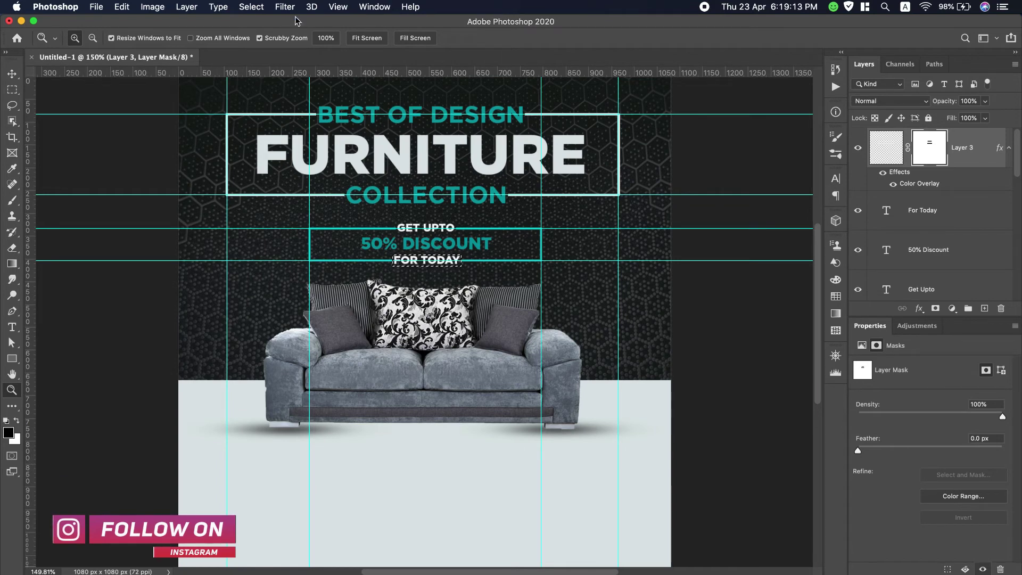
Step: Clear all guides and deselect the leftover FOR TODAY selection
left_click(251, 7)
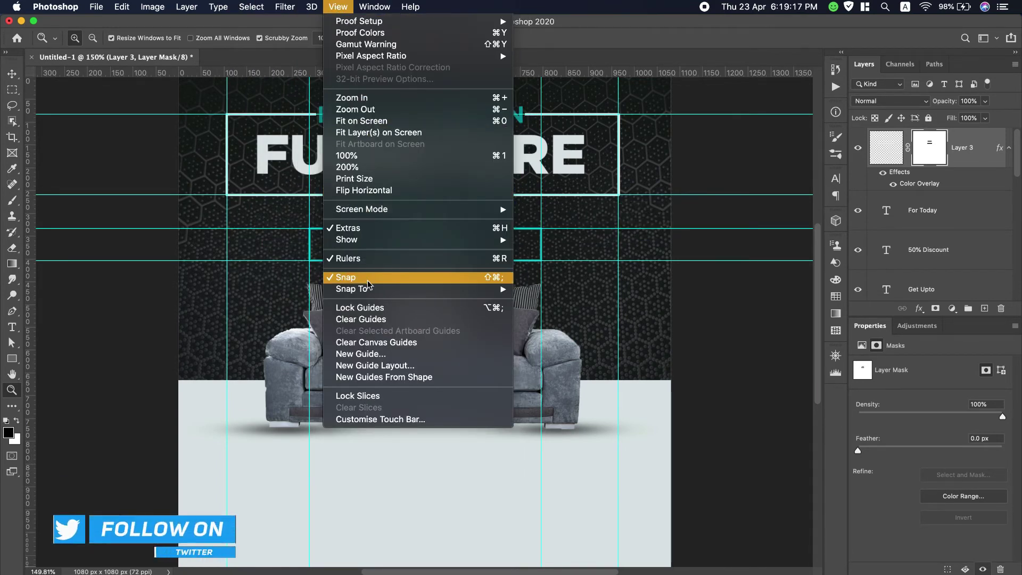
left_click(362, 319)
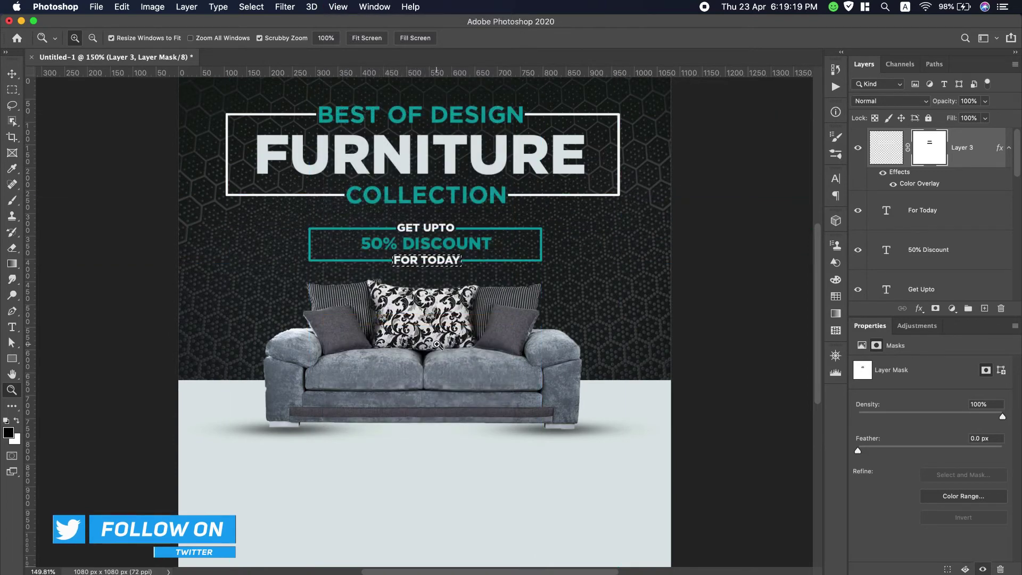
left_click(252, 7)
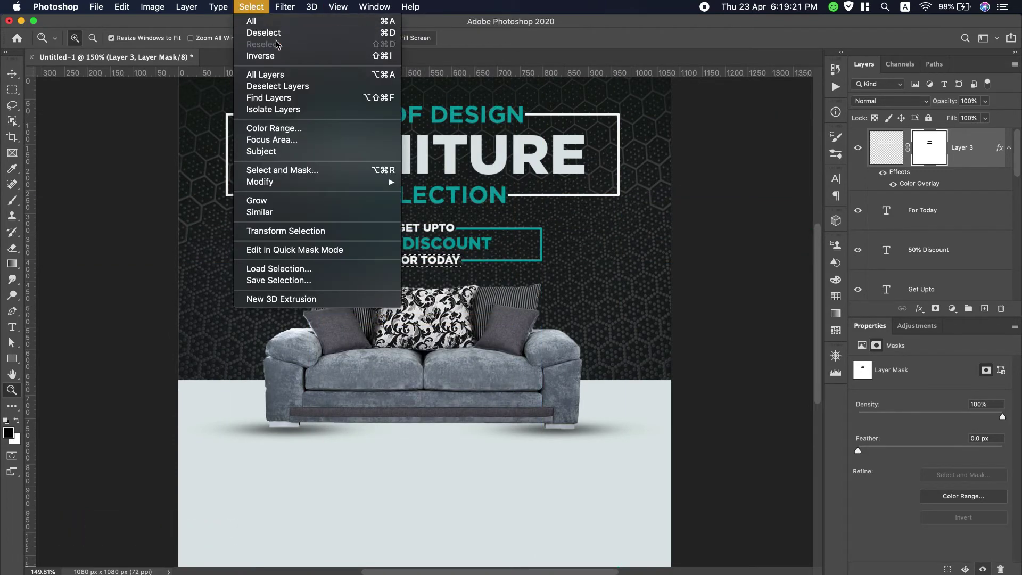
left_click(264, 32)
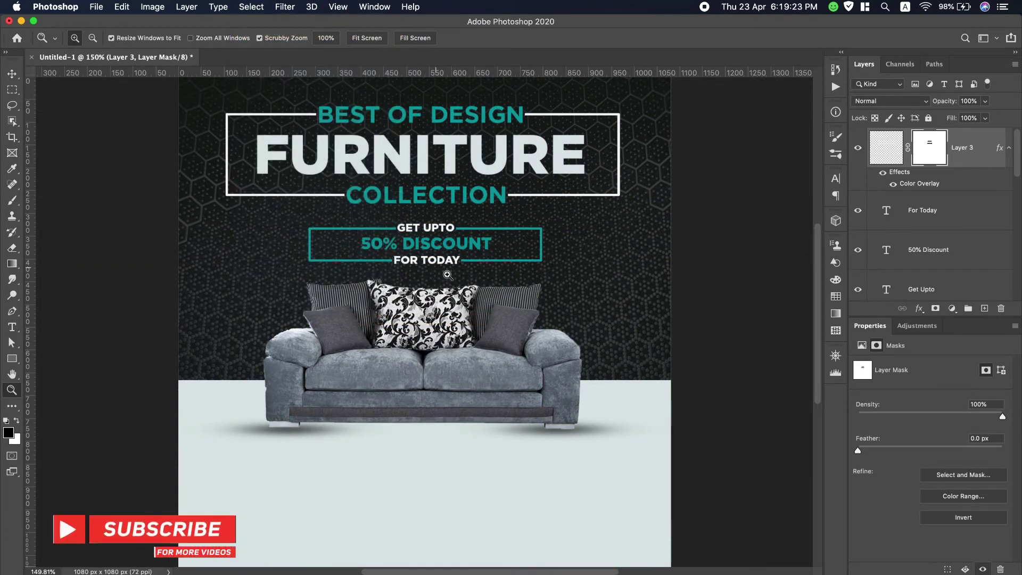
scroll(448, 274, "down", 2)
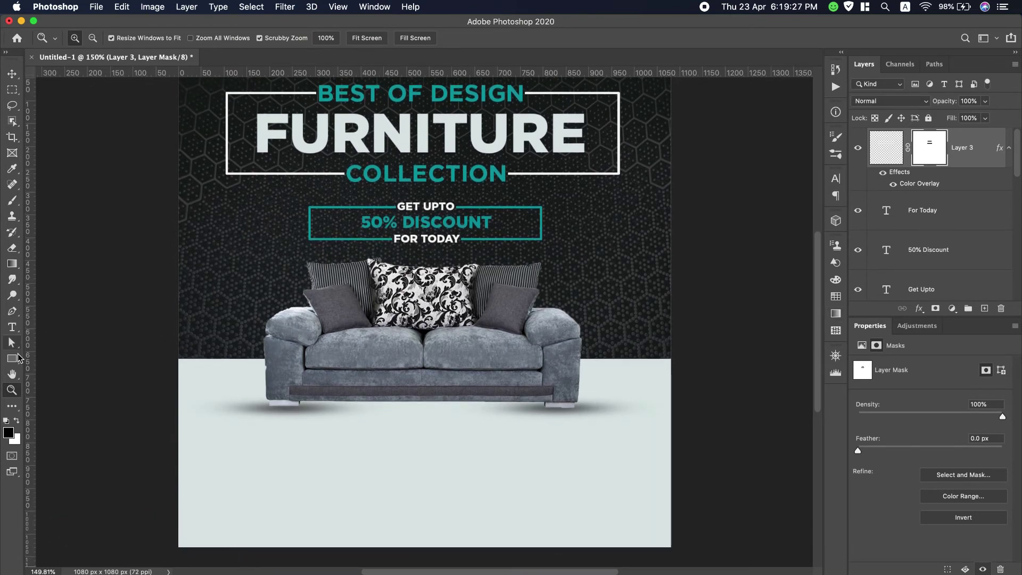
Step: Draw a white 140 × 140 px circle, Ellipse 1, beside the sofa's upper left end
left_click_drag(13, 358, 54, 380)
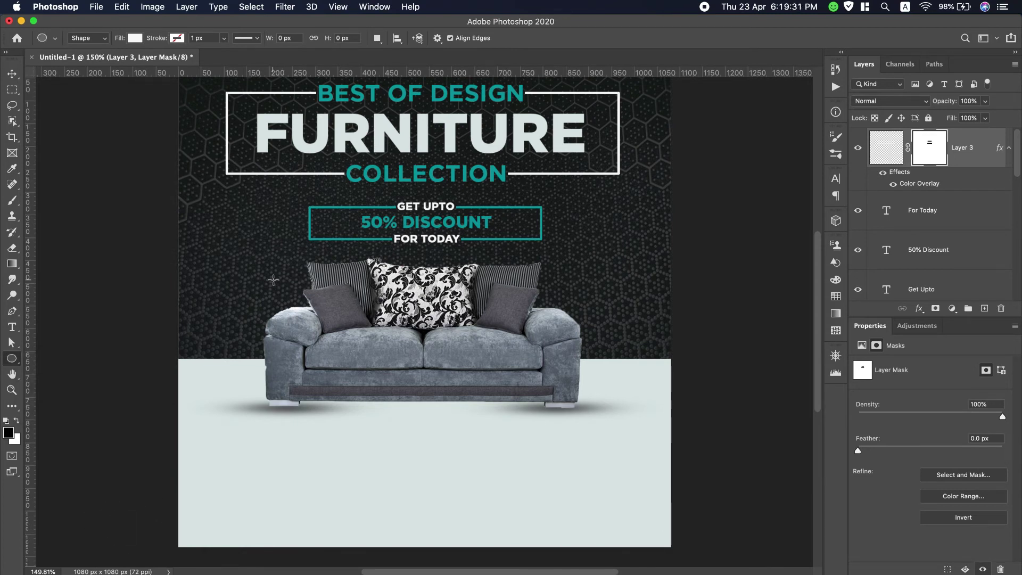
mouse_move(271, 277)
left_mouse_down()
mouse_move(354, 349)
mouse_move(341, 341)
left_mouse_up()
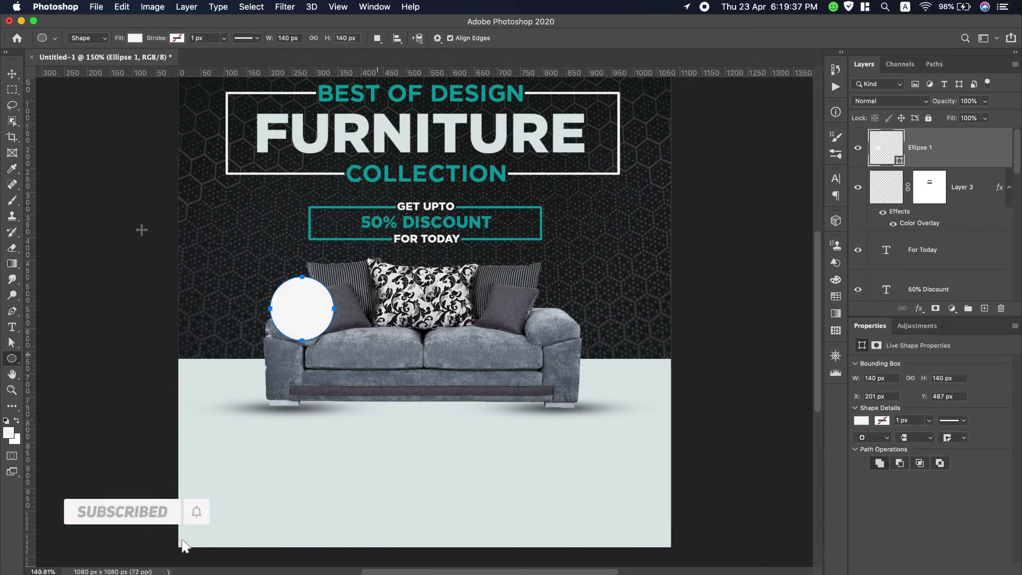
left_click(12, 77)
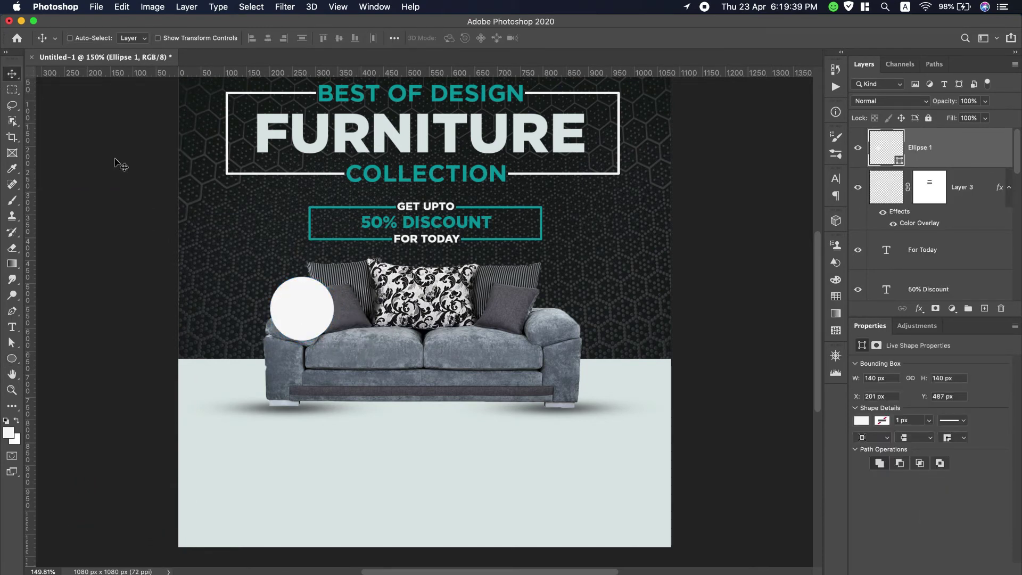
left_click_drag(293, 300, 269, 279)
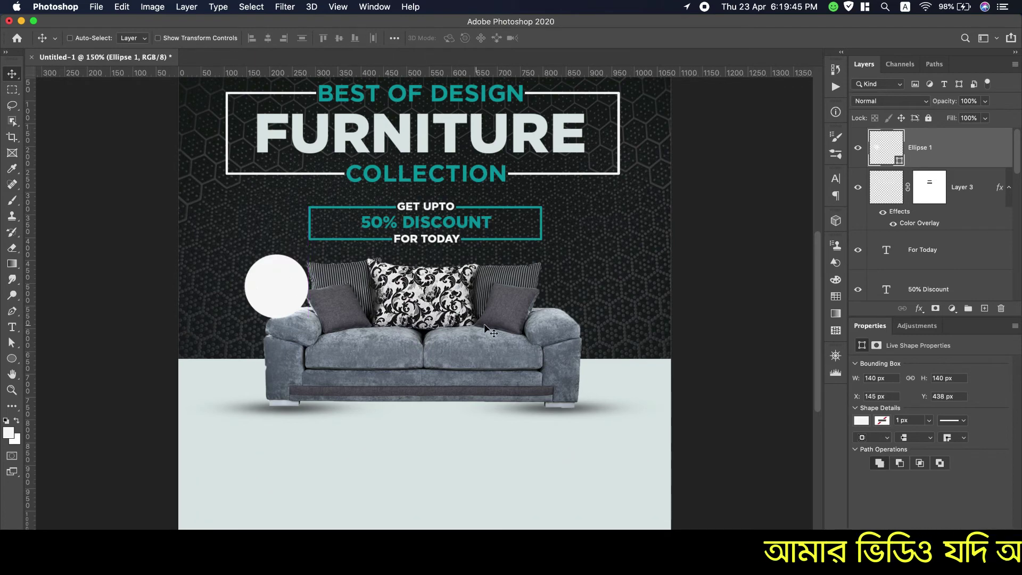
Step: Duplicate Ellipse 1 and give the original circle a 65% Multiply drop shadow
double_click(997, 155)
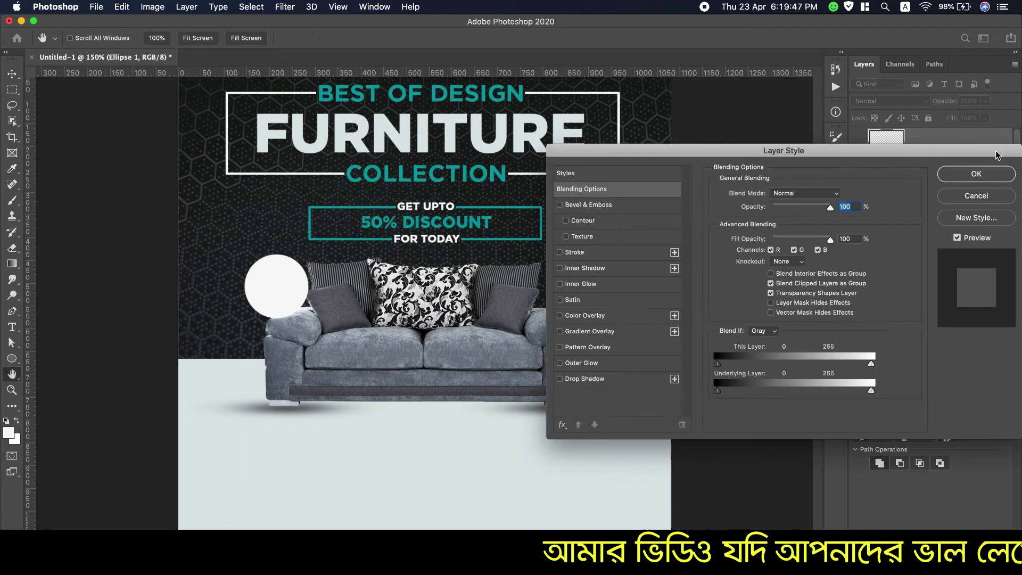
key("Escape")
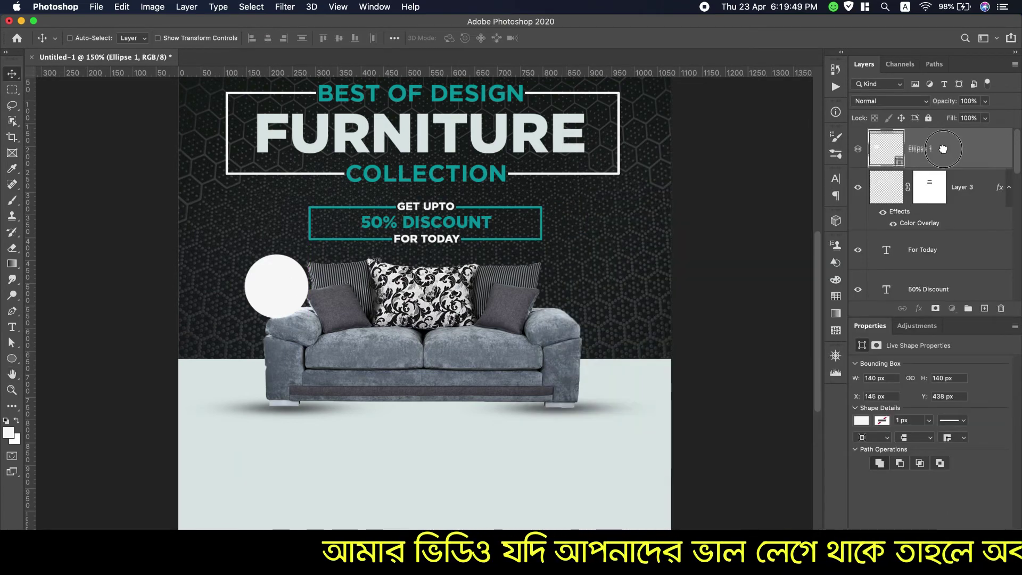
left_click_drag(929, 152, 985, 309)
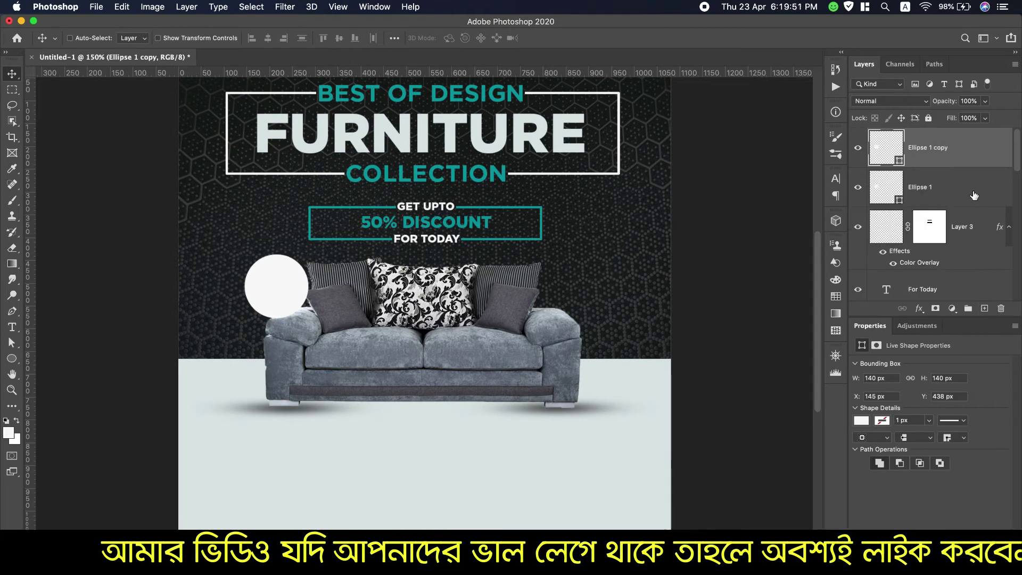
key("ctrl+z")
double_click(990, 150)
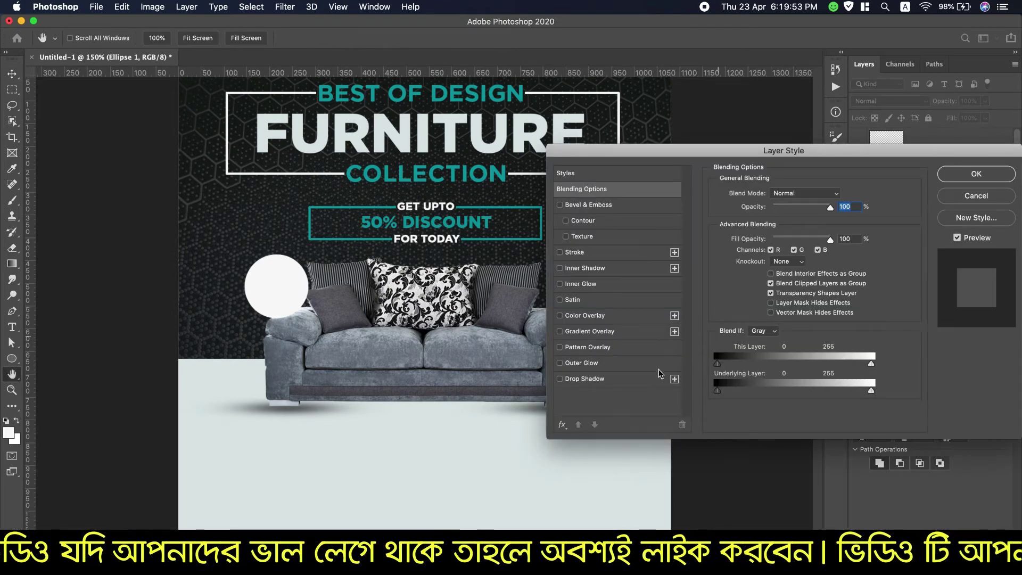
left_click(616, 380)
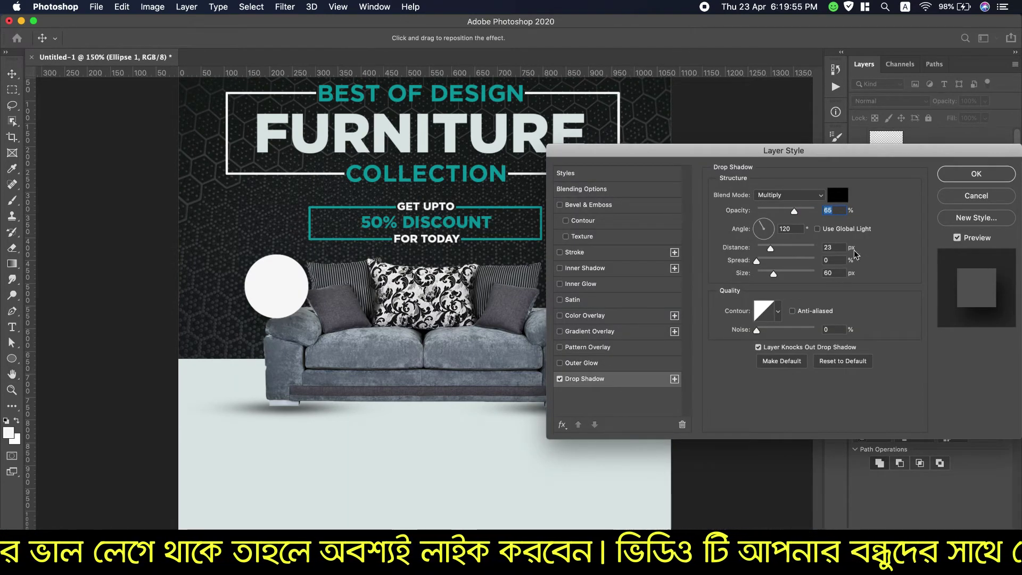
left_click(955, 179)
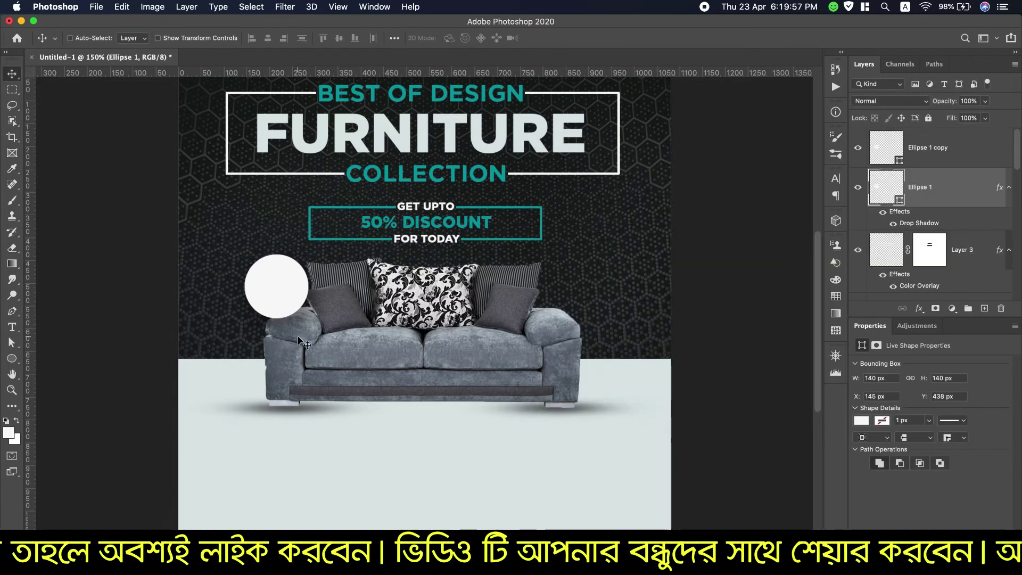
left_click(931, 155)
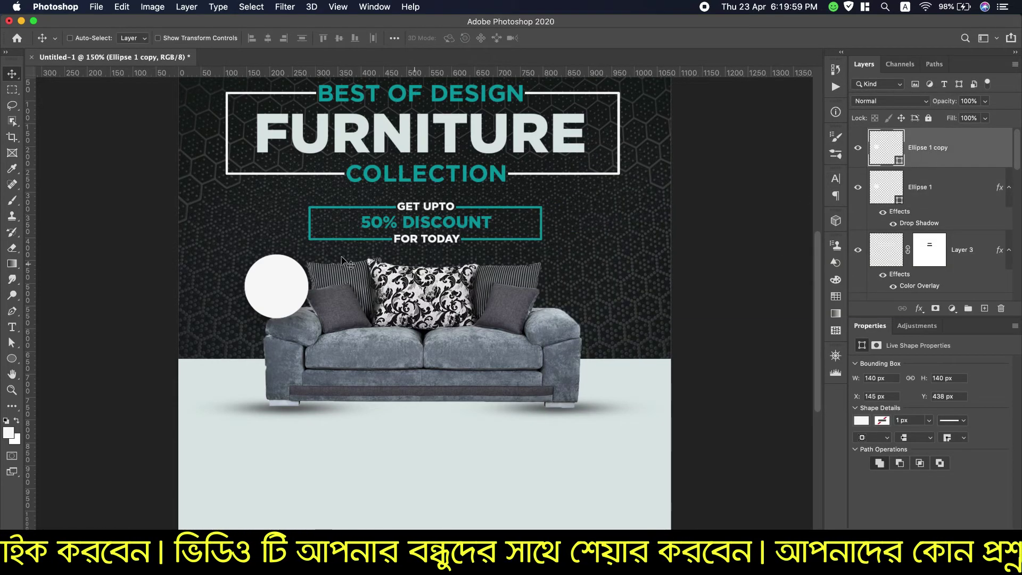
Step: Scale Ellipse 1 copy to about 86% (120.64 px), centred inside the white circle
key("ctrl+t")
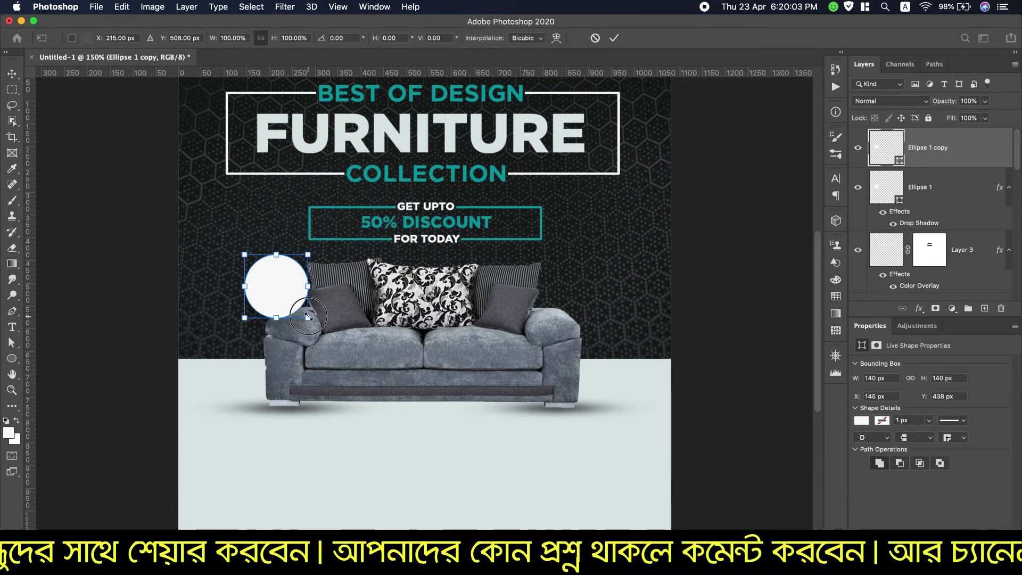
left_click_drag(308, 316, 303, 313)
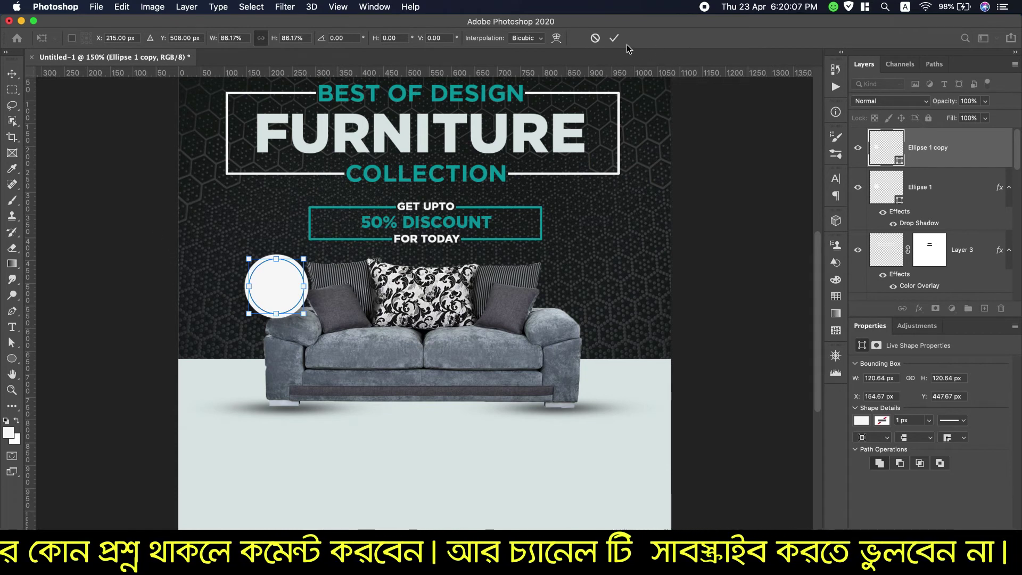
left_click(614, 38)
Step: Set Ellipse 1 copy to no fill with a teal stroke
left_click(12, 358)
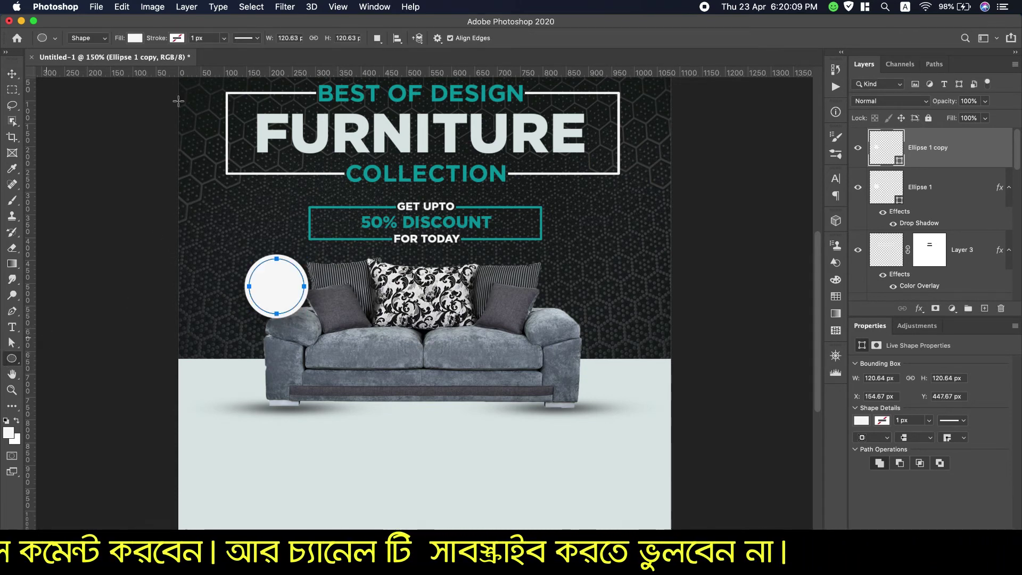
left_click(135, 38)
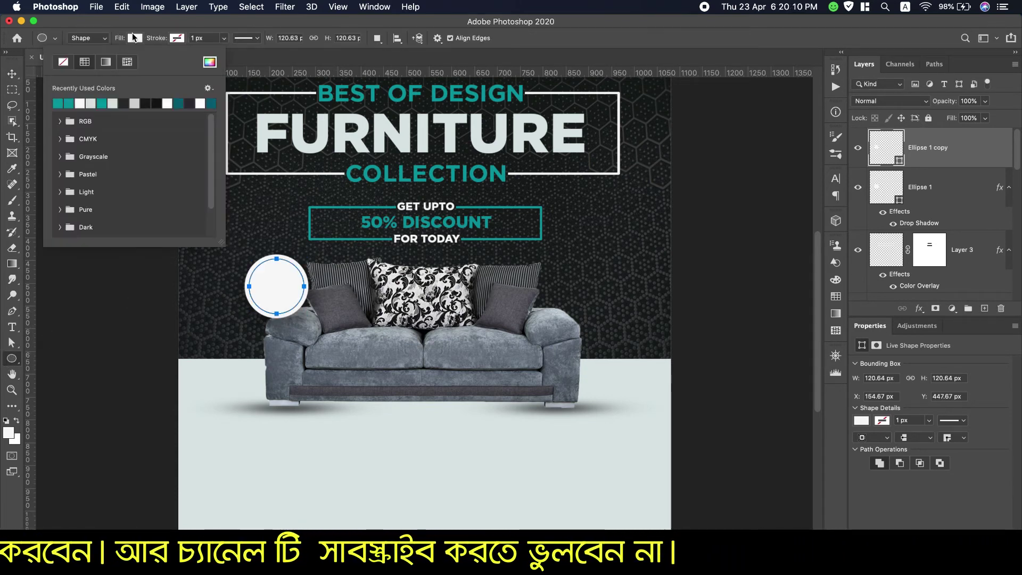
left_click(63, 63)
left_click(178, 38)
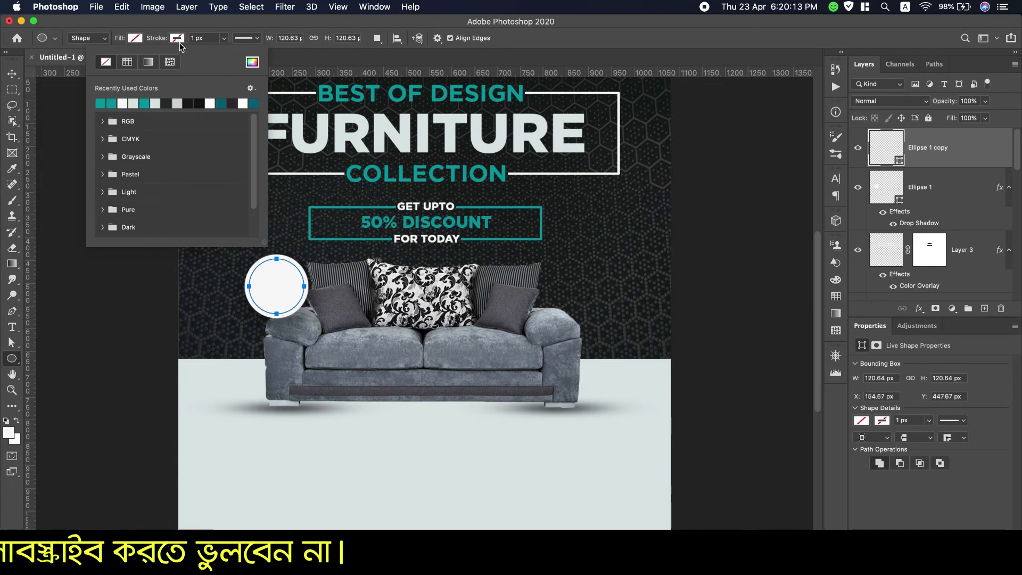
left_click(101, 104)
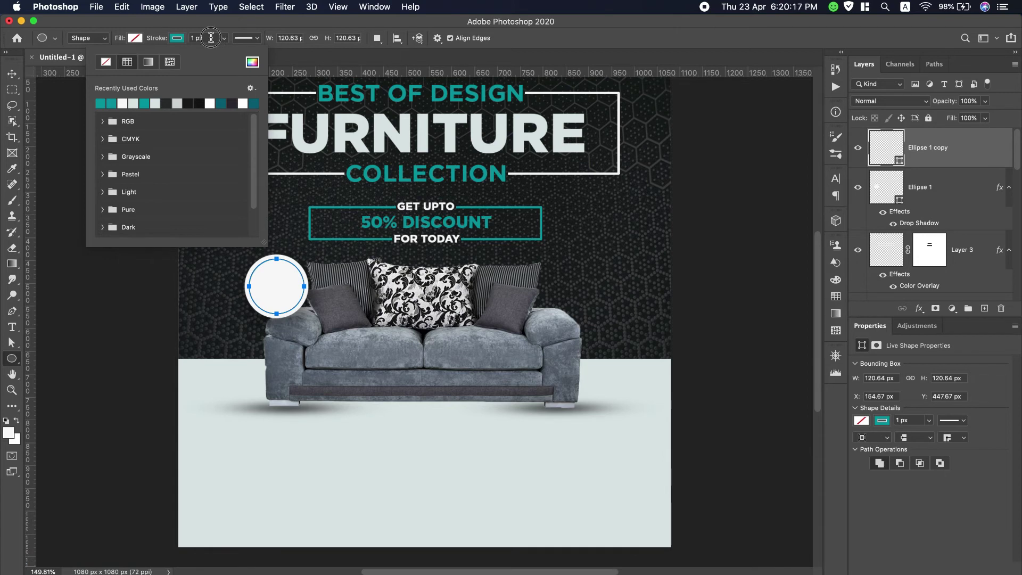
Step: Make the ring's teal stroke dashed at 4 px width
left_click(194, 37)
type("4")
key("Return")
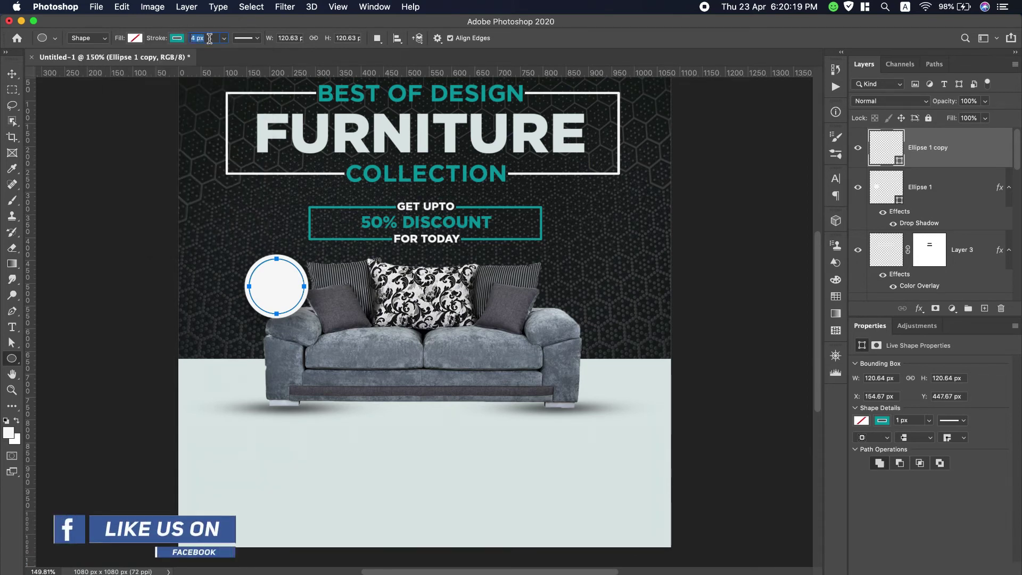
left_click(246, 37)
left_click(241, 97)
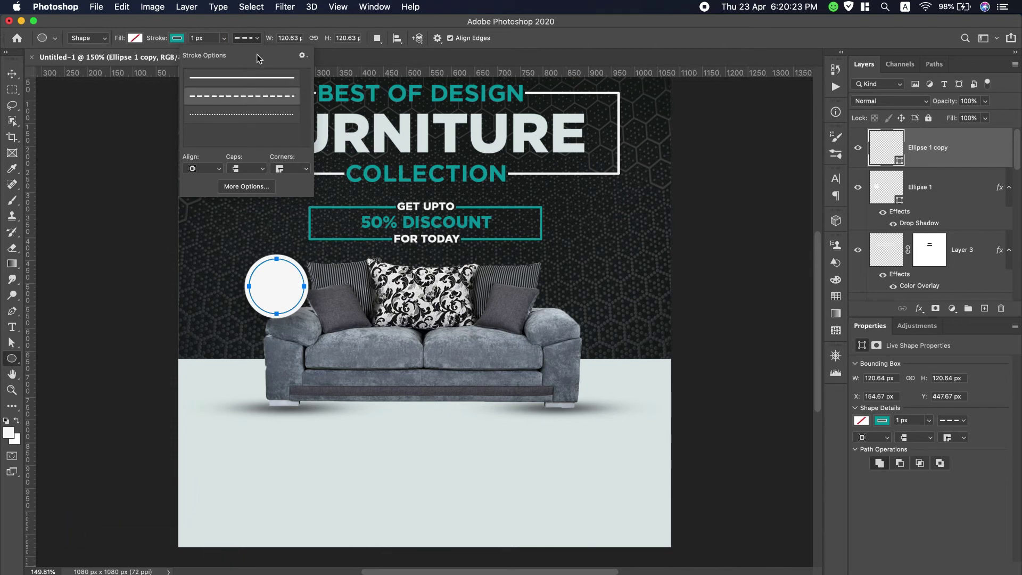
left_click(198, 39)
type("3")
key("Return")
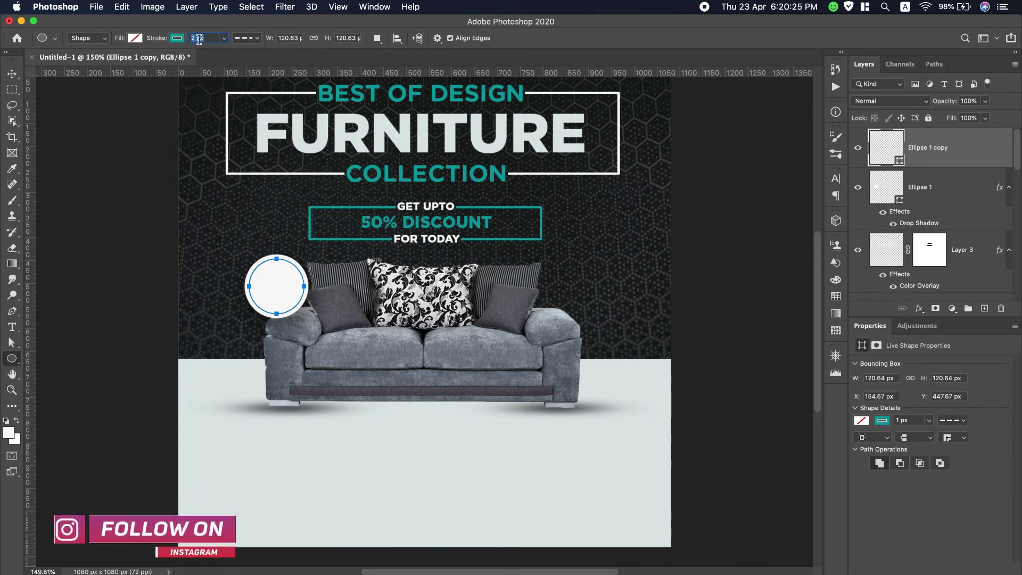
key("Up")
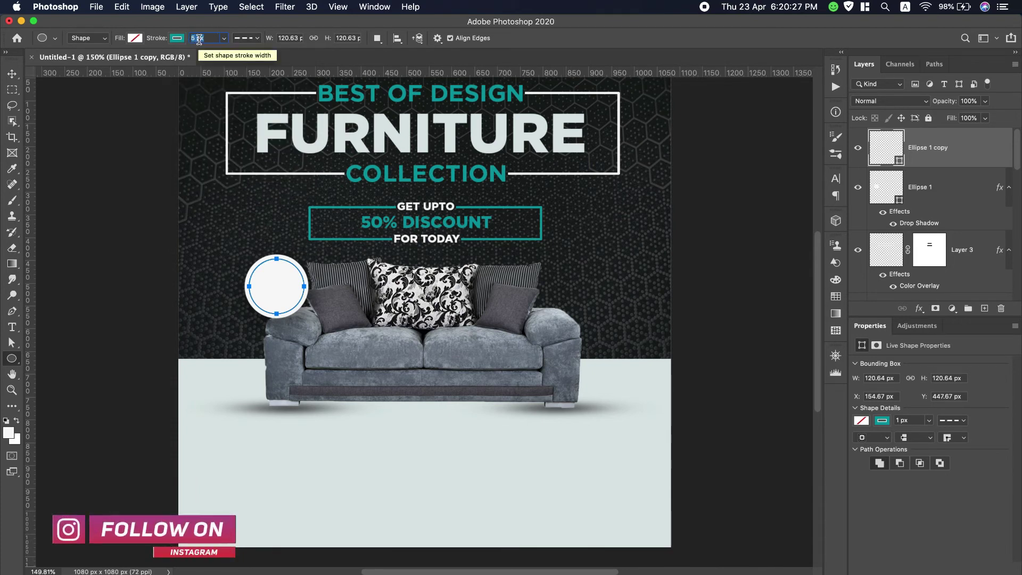
key("Down")
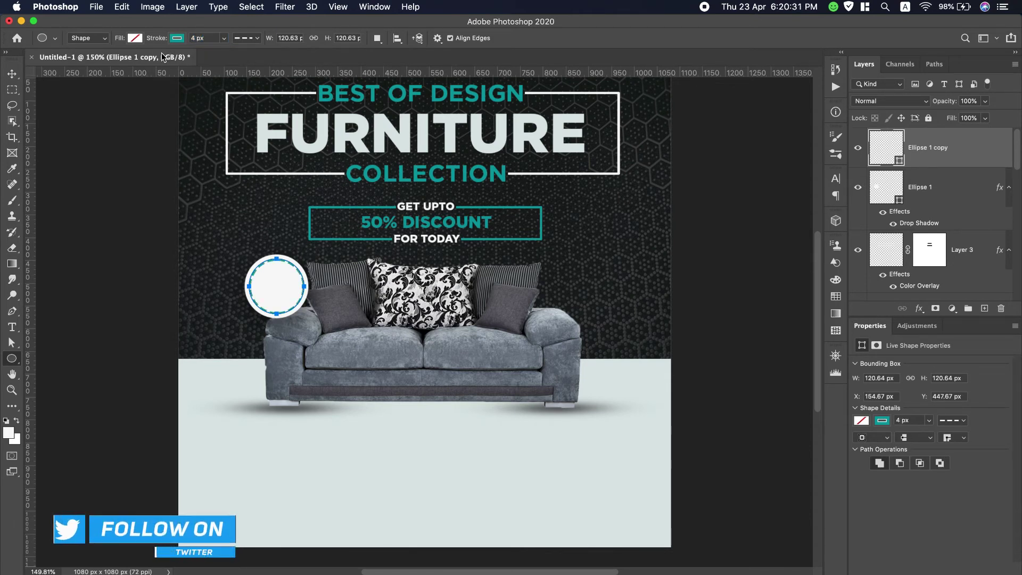
left_click(12, 77)
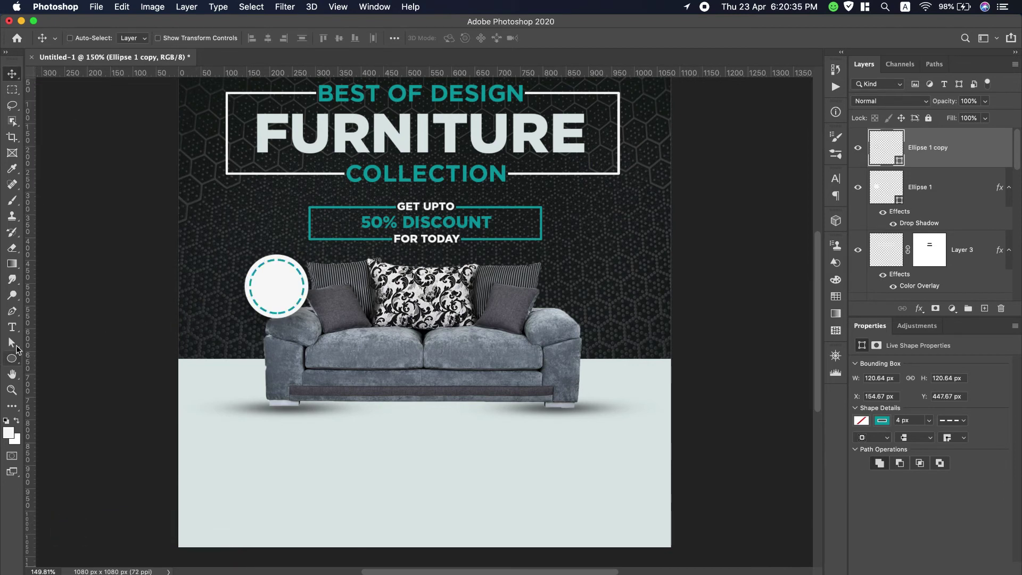
Step: Copy the two-line '50% Off' text from Notes to the clipboard
left_click(12, 328)
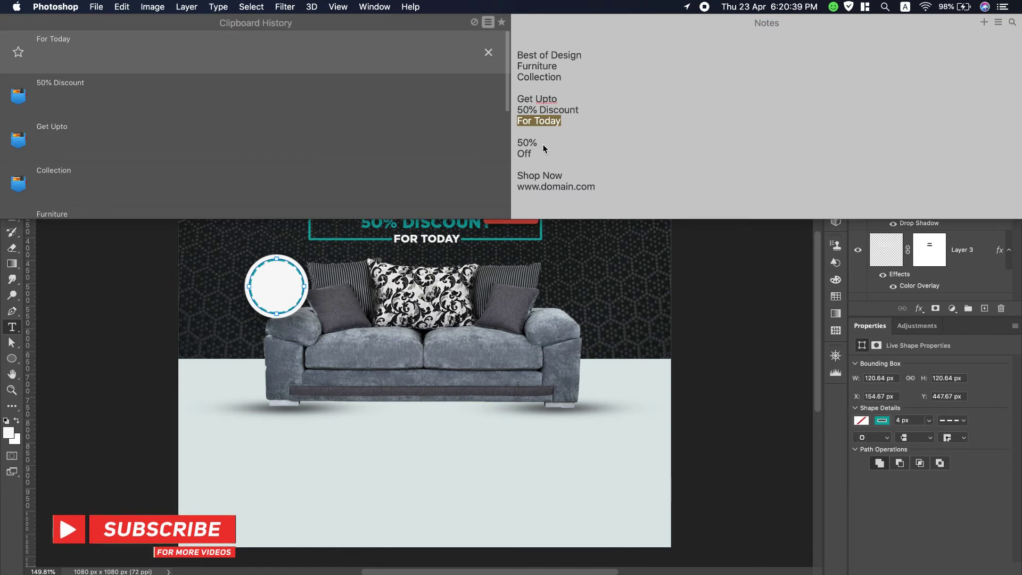
left_click(520, 143)
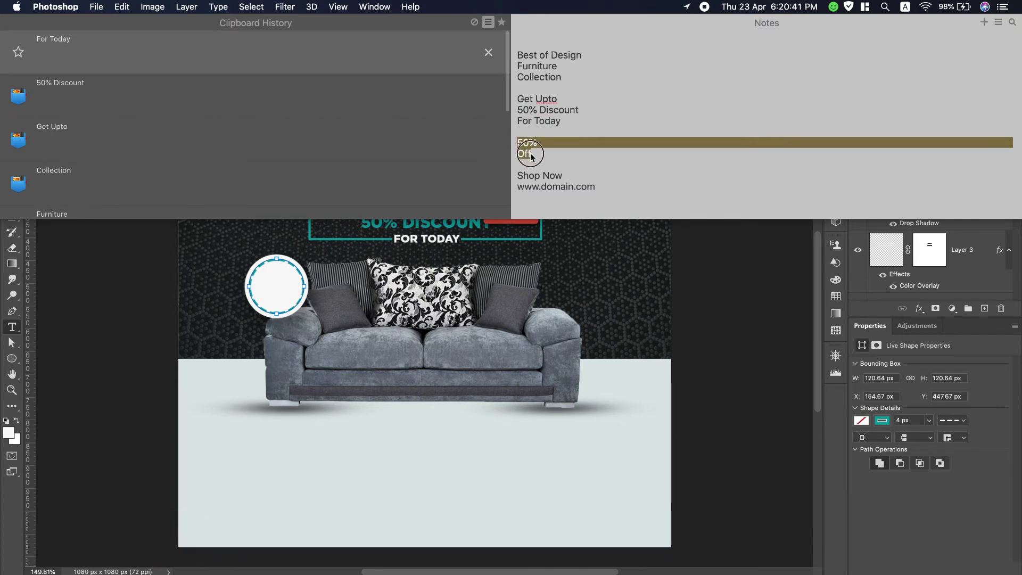
key("super+c")
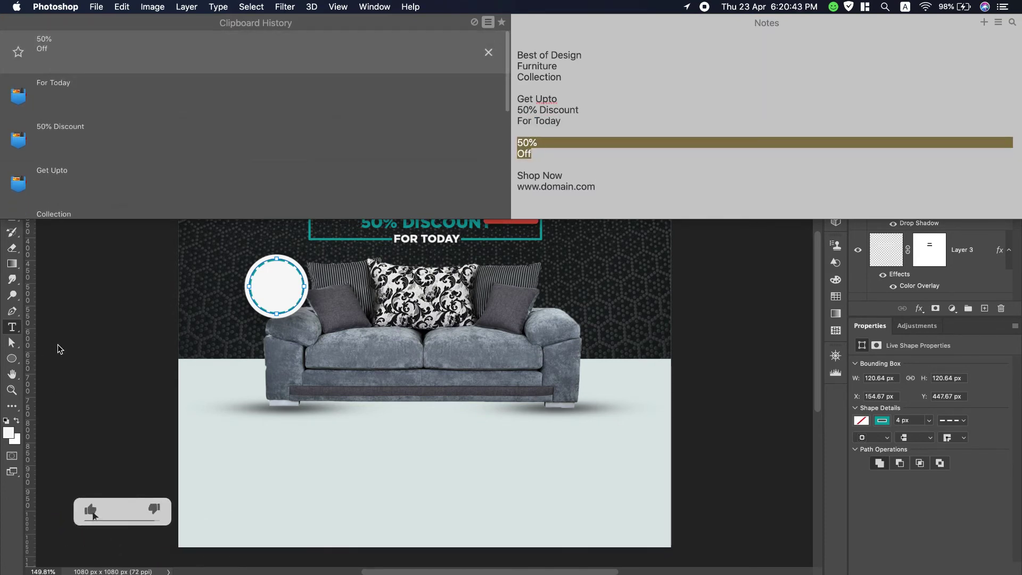
Step: Paste the 50% OFF text, colour it teal from the COLLECTION heading, and move it into the dashed circle
left_click(246, 423)
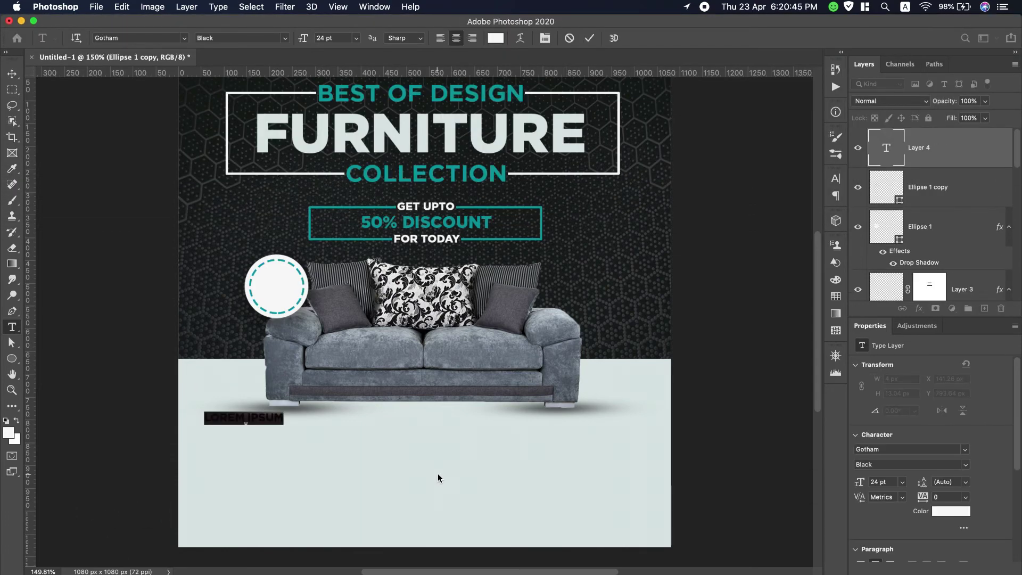
key("super+v")
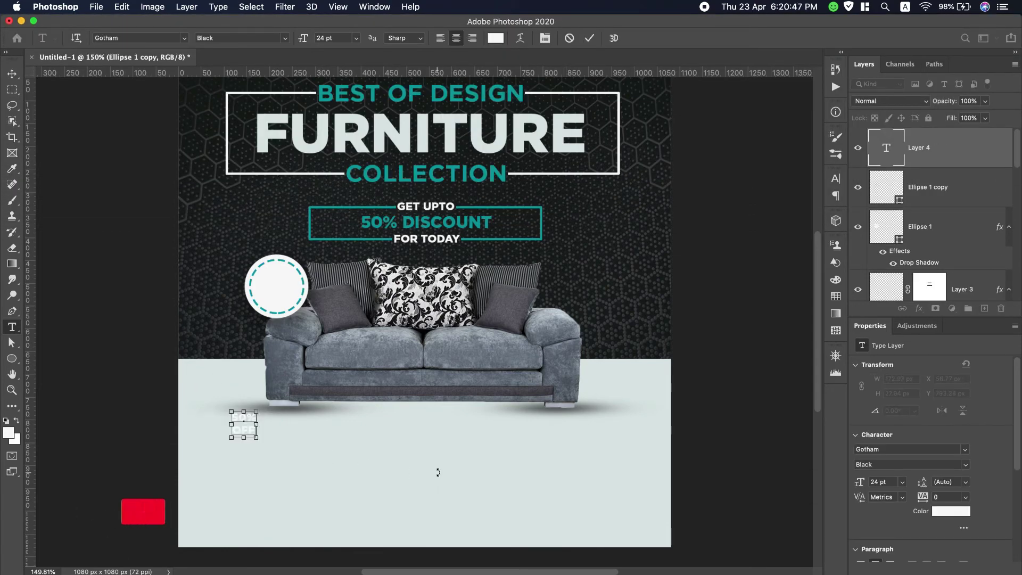
key("super+a")
left_click(495, 38)
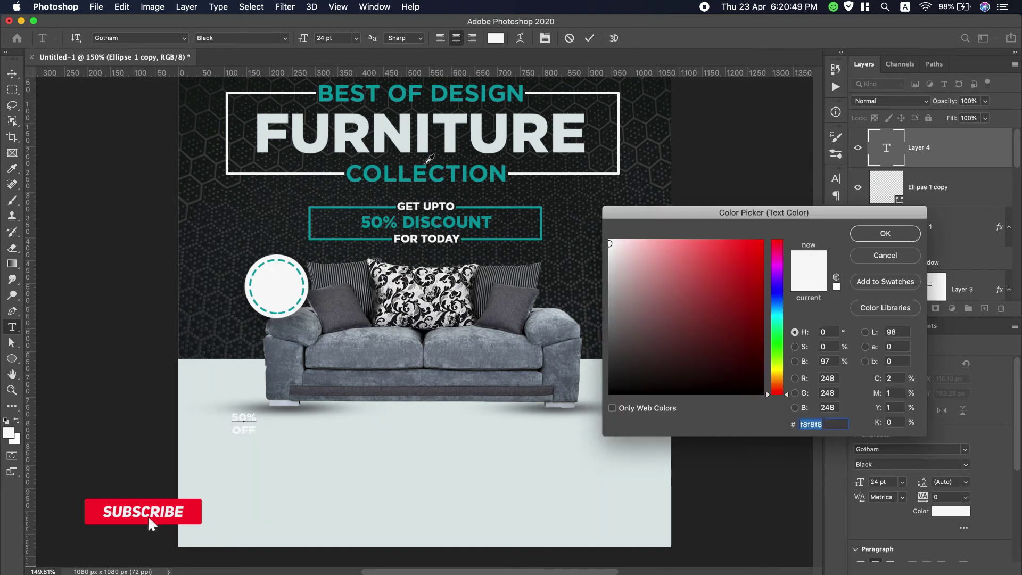
left_click(378, 169)
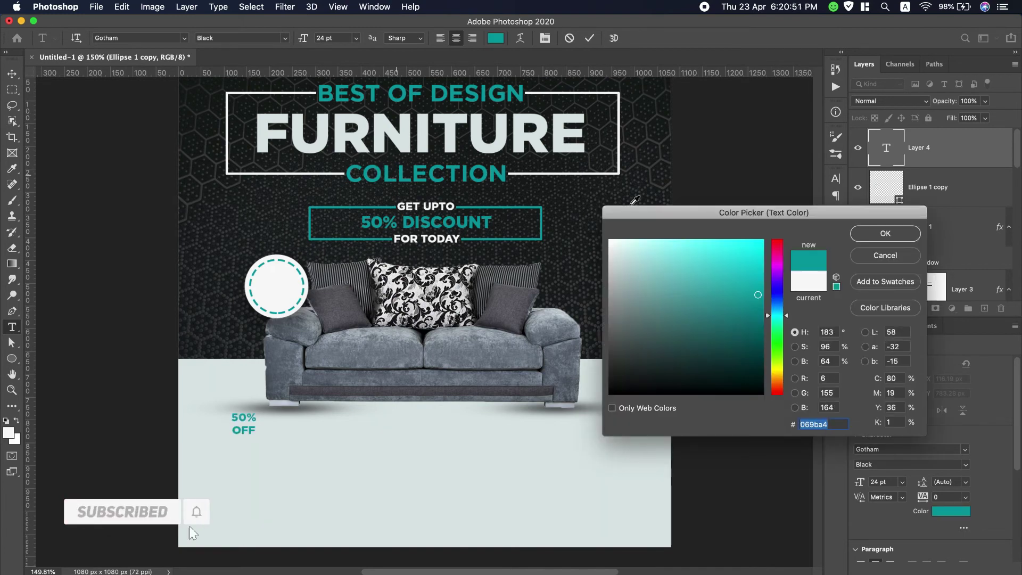
left_click(878, 233)
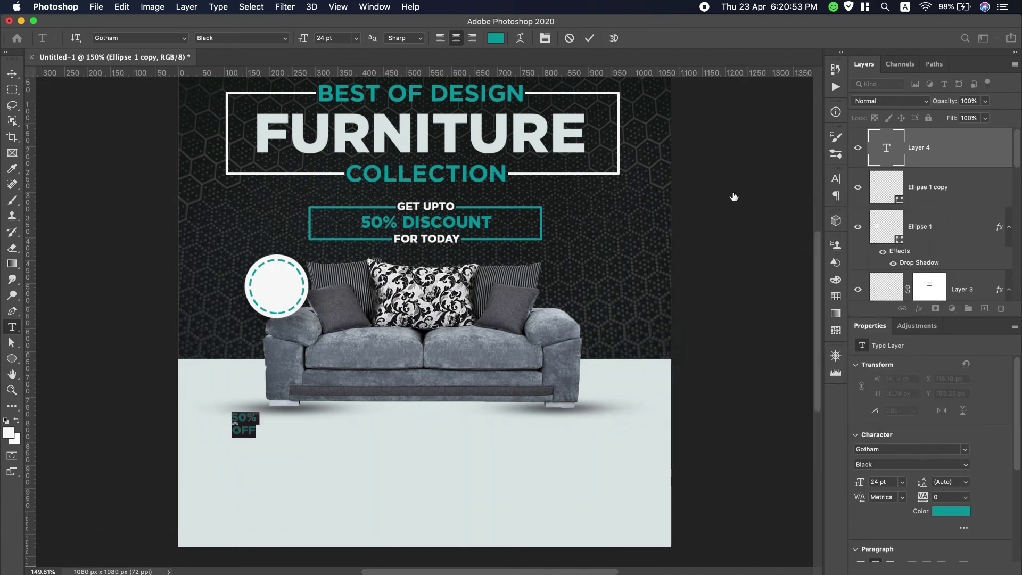
left_click(12, 74)
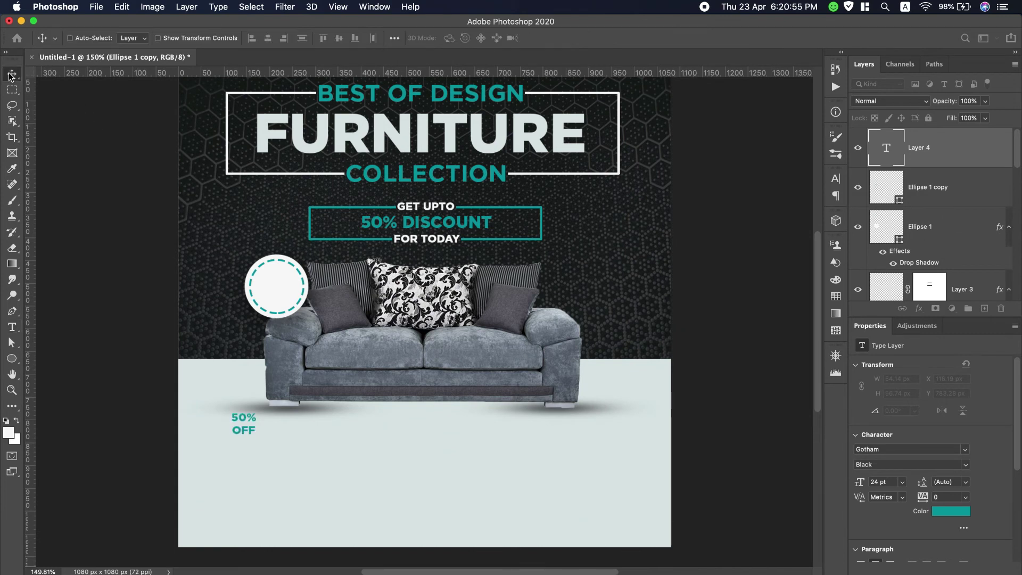
left_click_drag(251, 399, 284, 266)
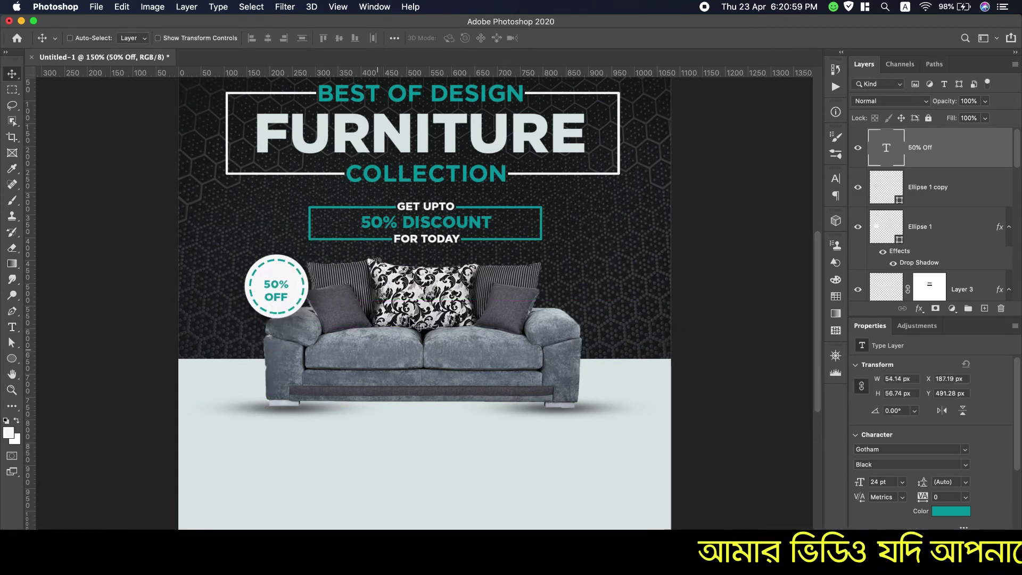
Step: Enlarge the 50% OFF badge text to 30 pt
double_click(886, 148)
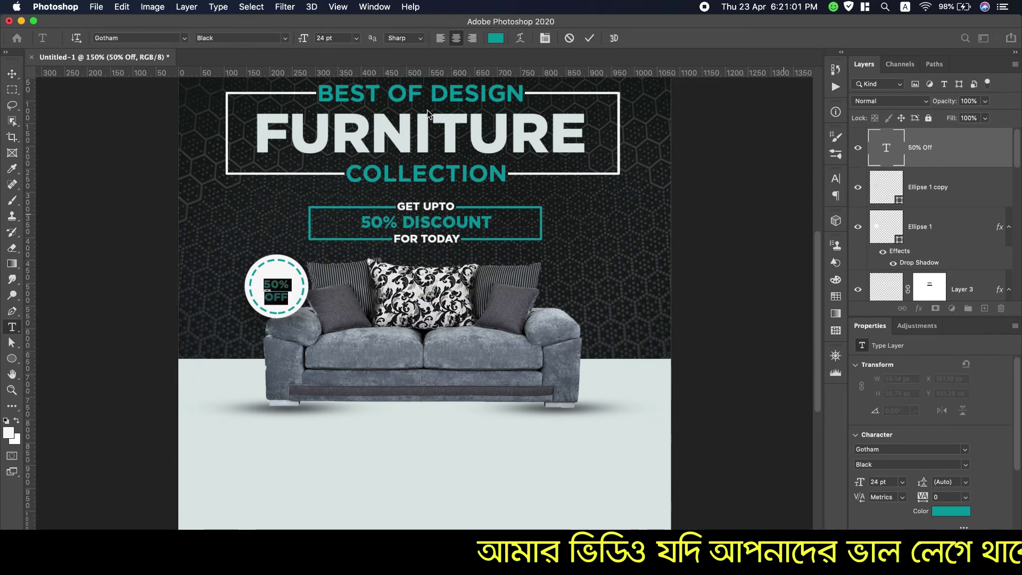
left_click_drag(301, 38, 305, 38)
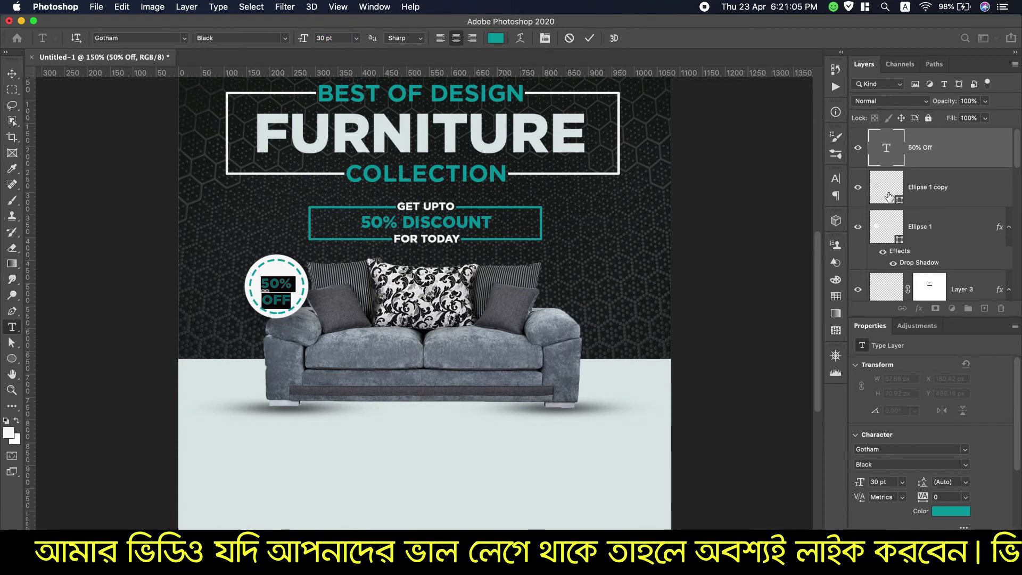
key("ctrl+Return")
Step: Centre the 50% OFF text horizontally and vertically within the dashed circle
key("v")
left_click(961, 194)
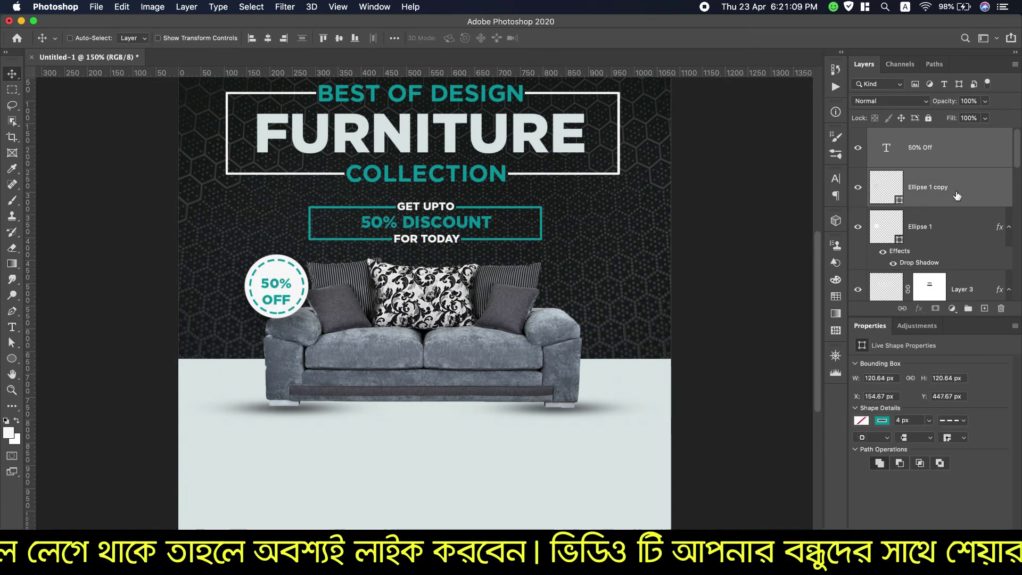
left_click(267, 38)
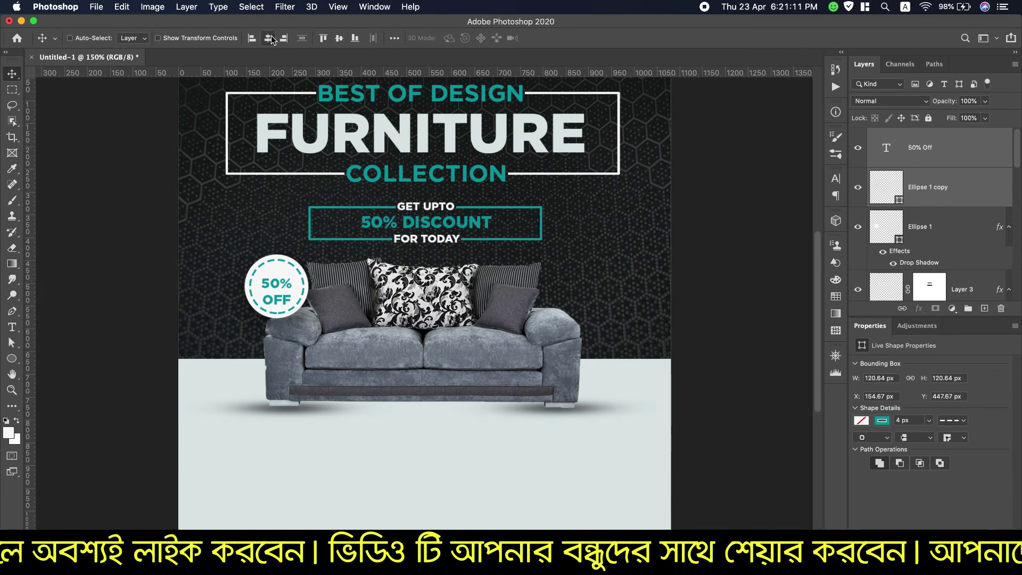
left_click(339, 38)
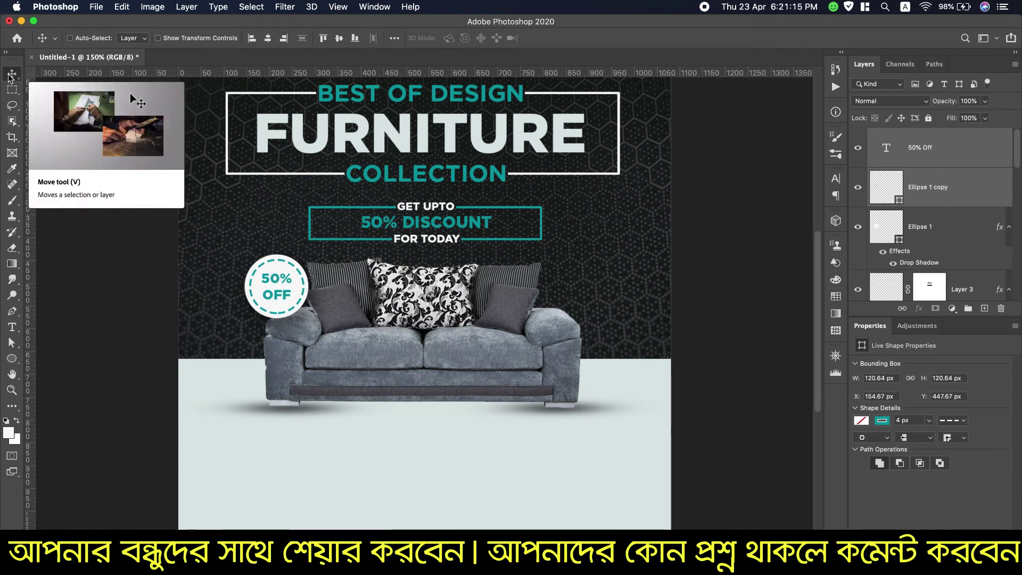
Step: Draw a teal #069ba4 bar, about 1112 × 107 px, across the bottom of the ad
left_click(985, 159)
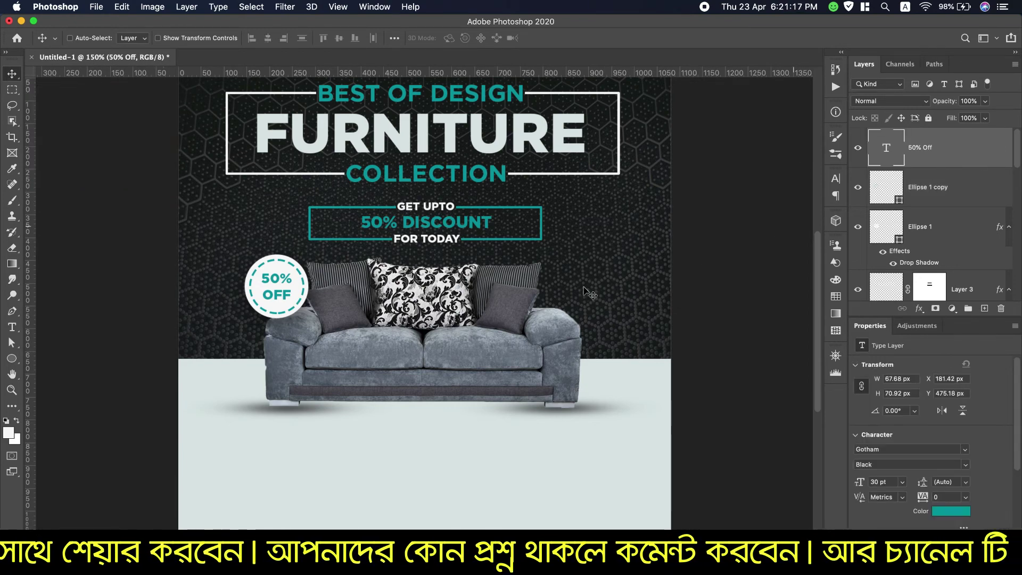
scroll(462, 336, "down", 3)
scroll(447, 352, "down", 1)
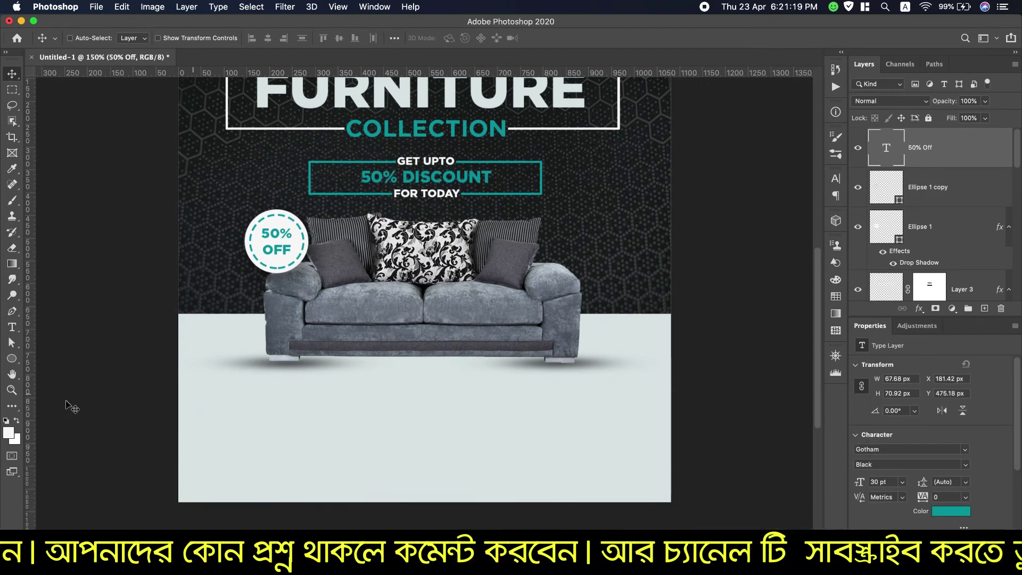
left_click_drag(12, 359, 101, 352)
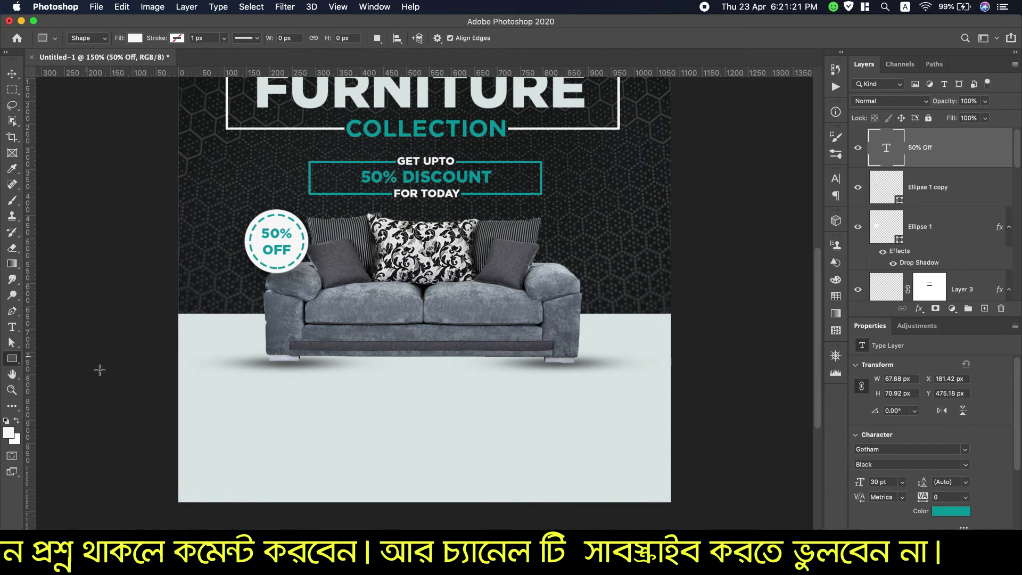
left_click_drag(170, 469, 677, 516)
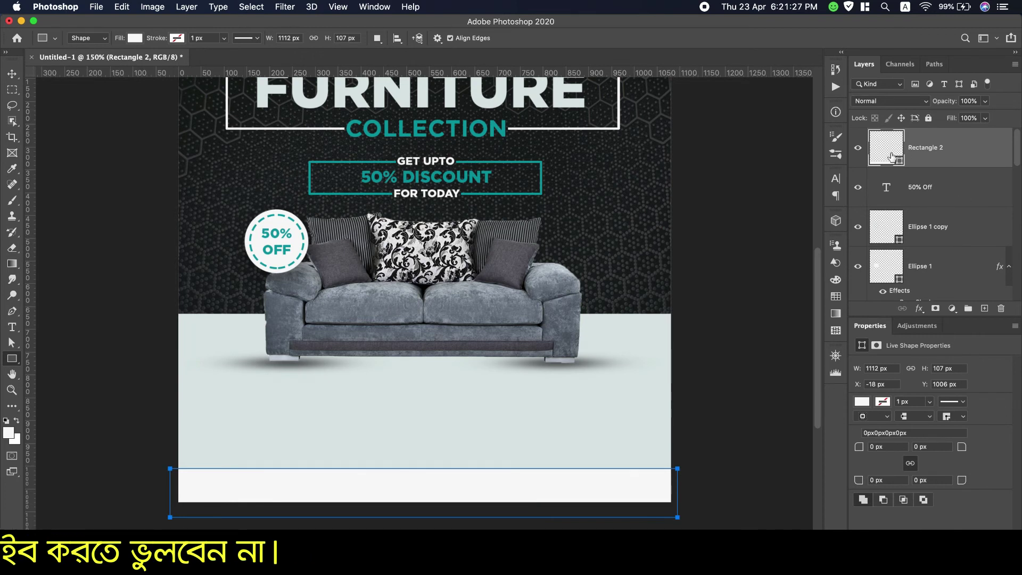
double_click(886, 147)
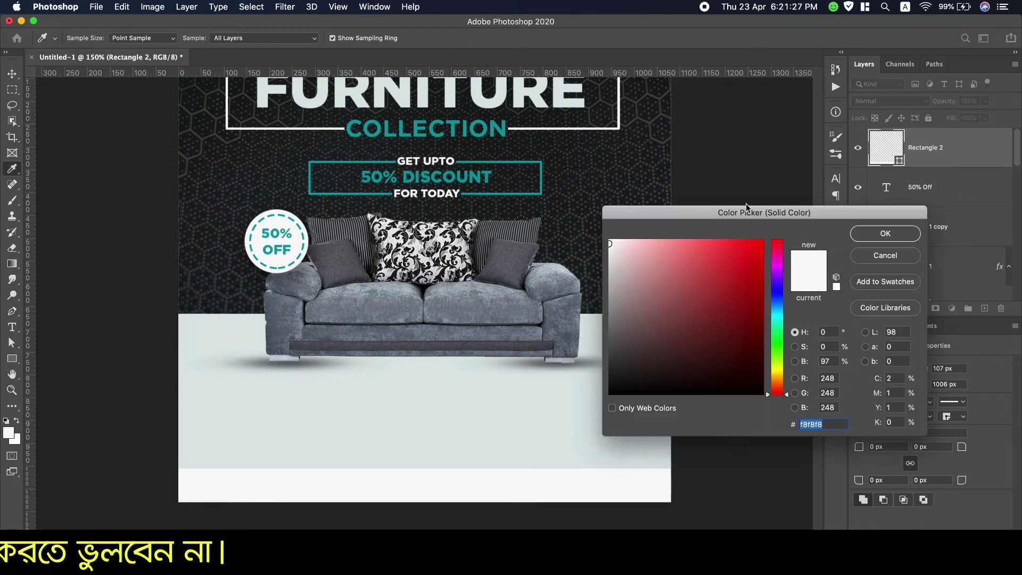
left_click(381, 128)
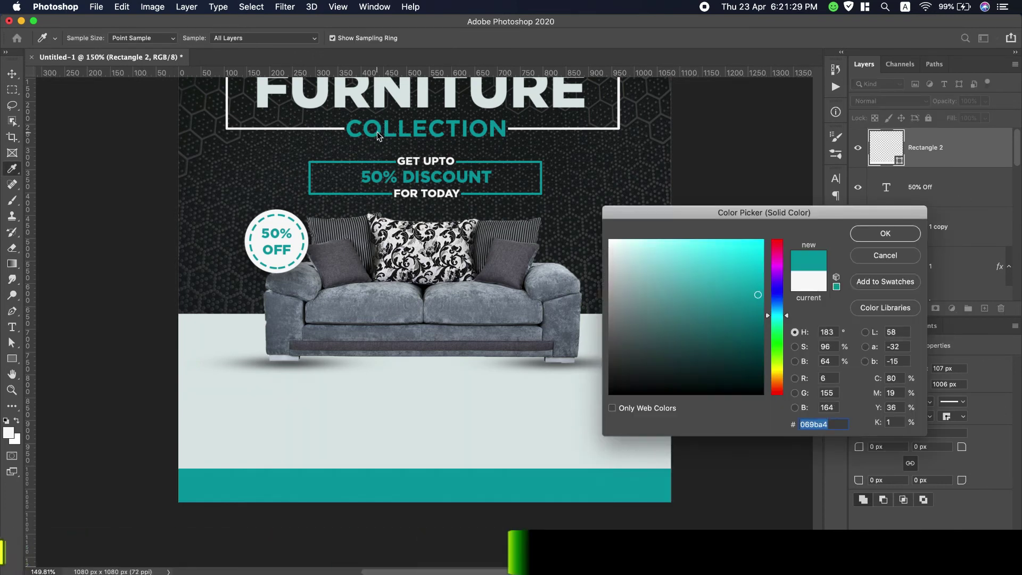
left_click(893, 235)
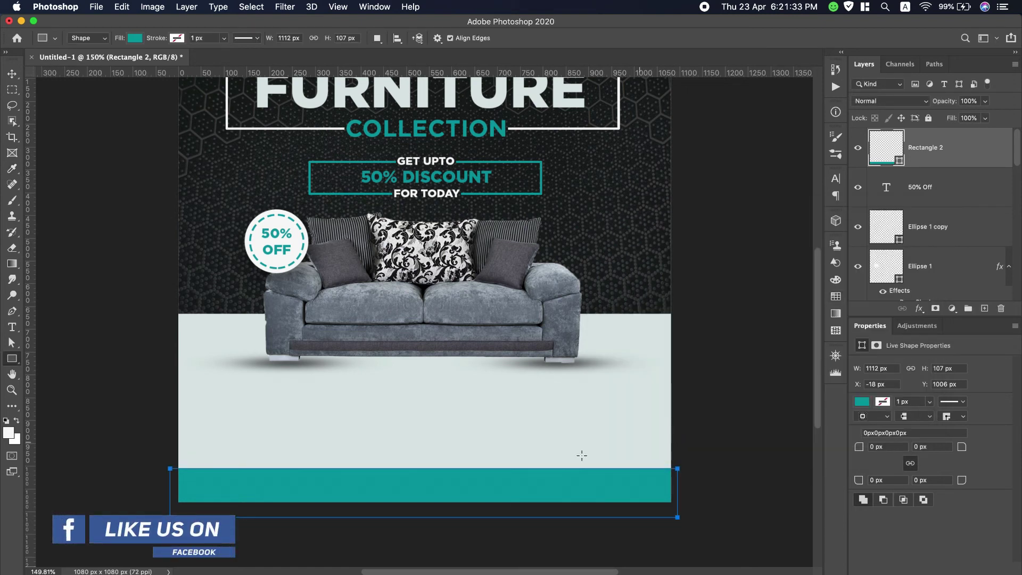
left_click(12, 327)
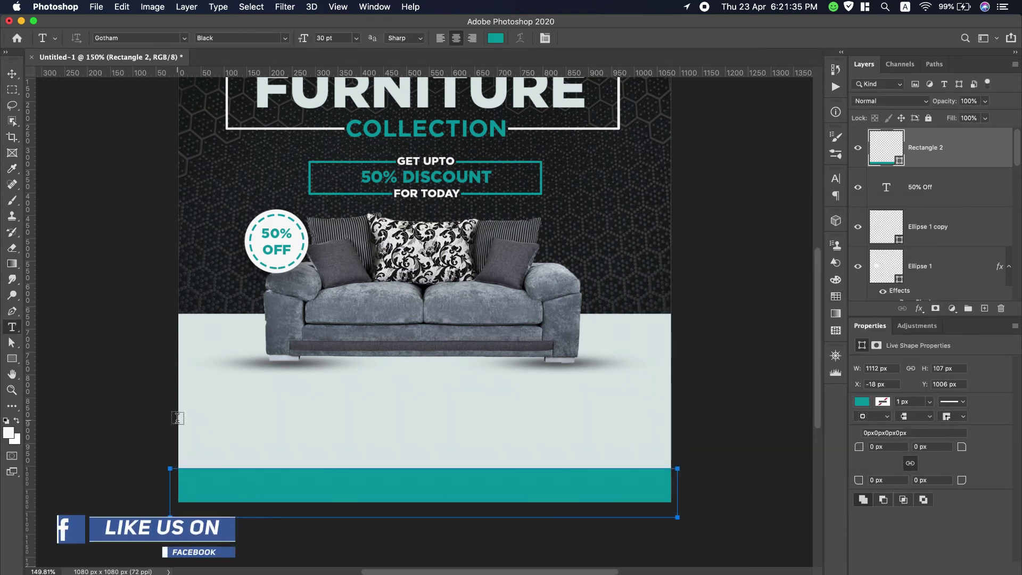
left_click(219, 434)
scroll(905, 6, "down", 2)
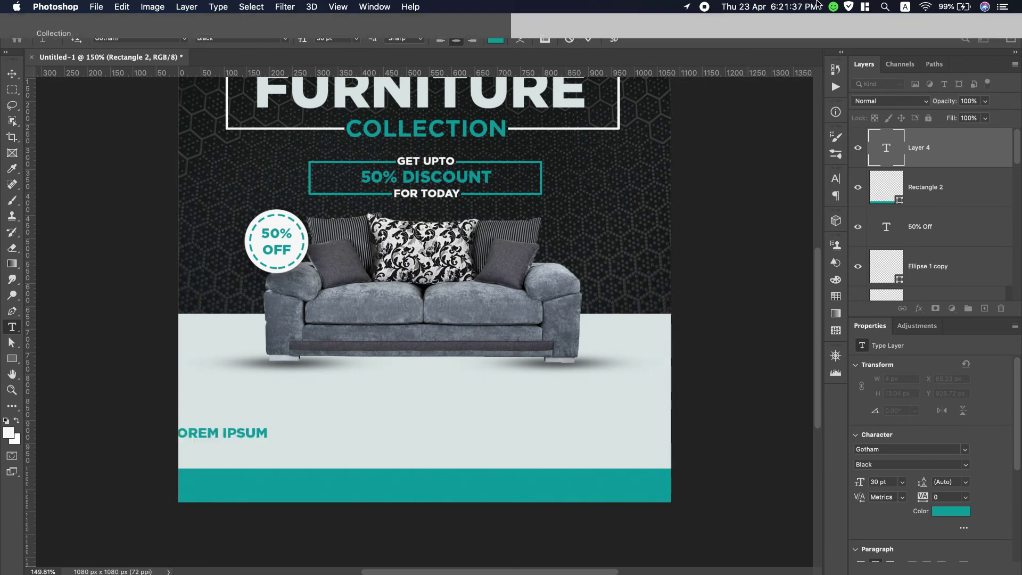
left_click_drag(596, 186, 515, 186)
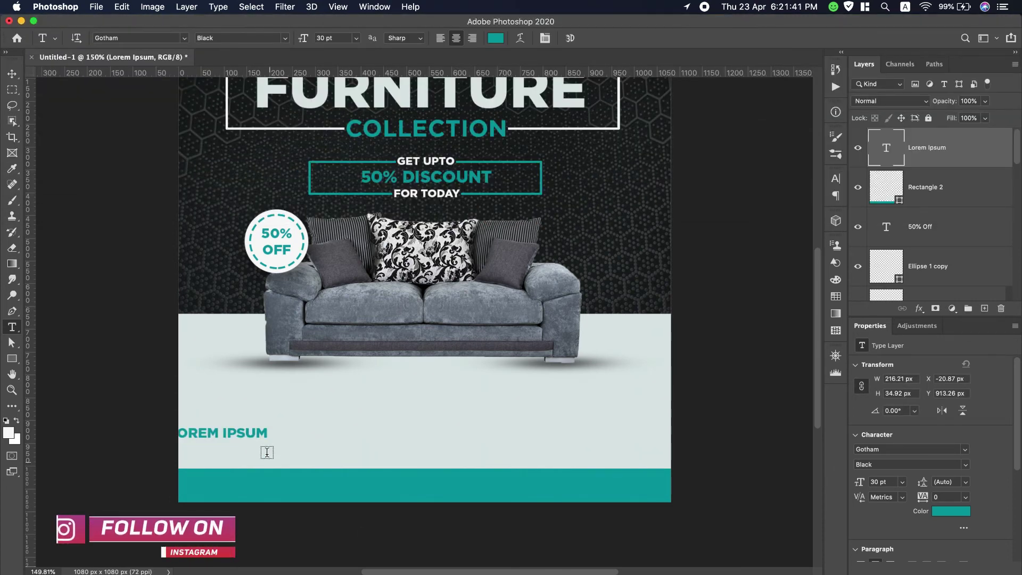
key("ctrl+a")
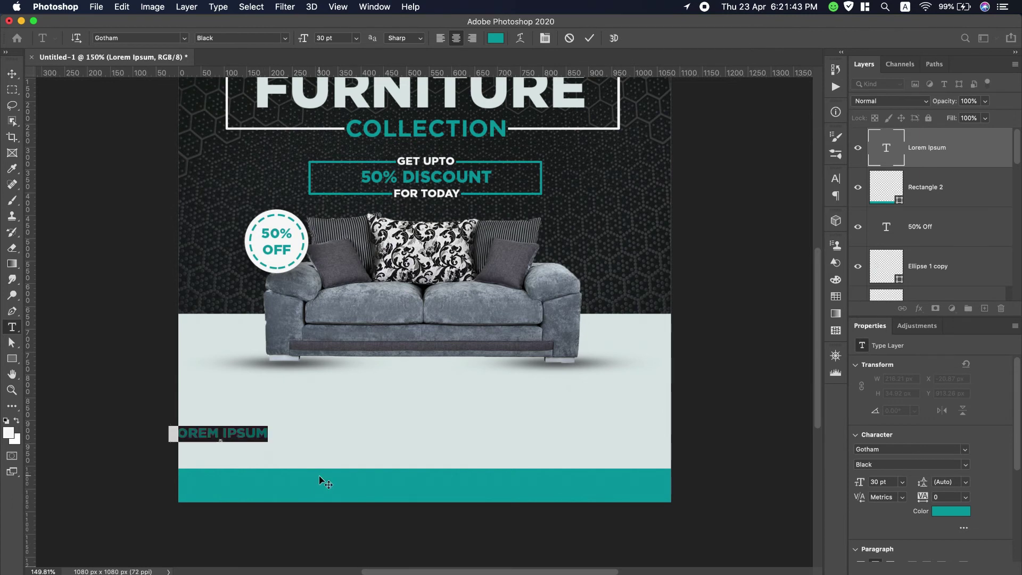
key("ctrl+v")
key("ctrl+a")
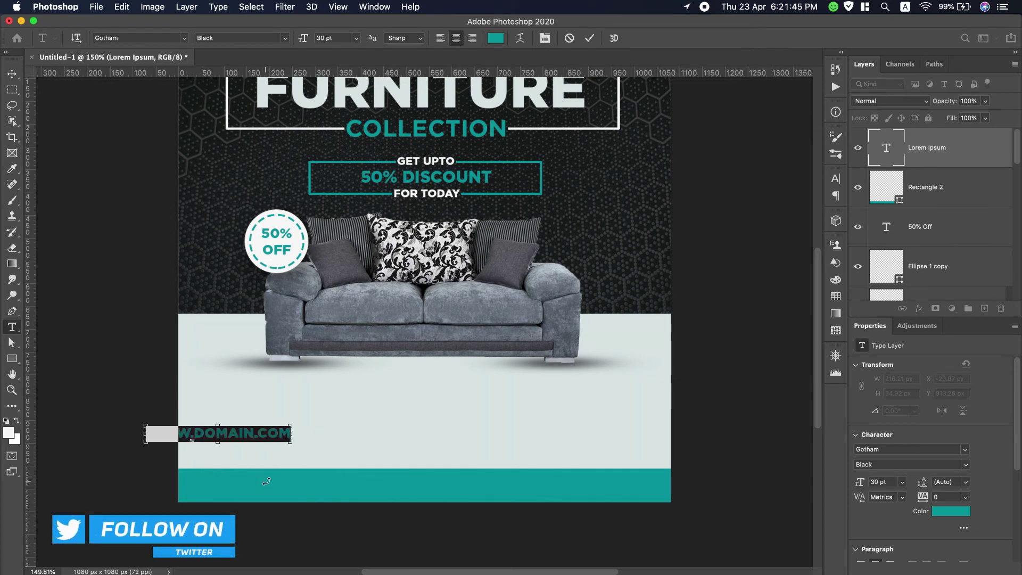
left_click_drag(256, 458, 440, 510)
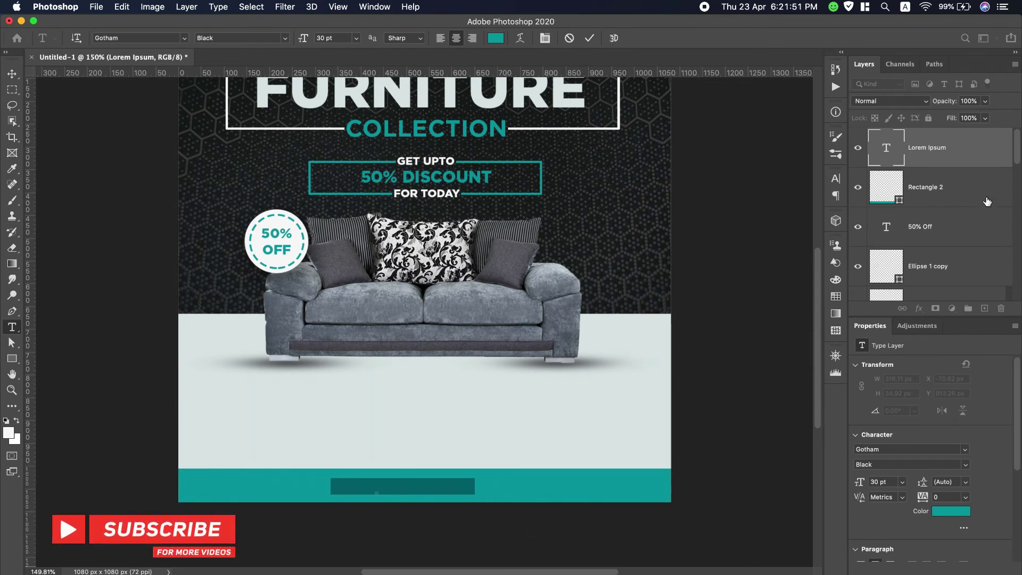
Step: Colour the domain text light grey #dbe5e5 and centre it on the teal bar
left_click(495, 38)
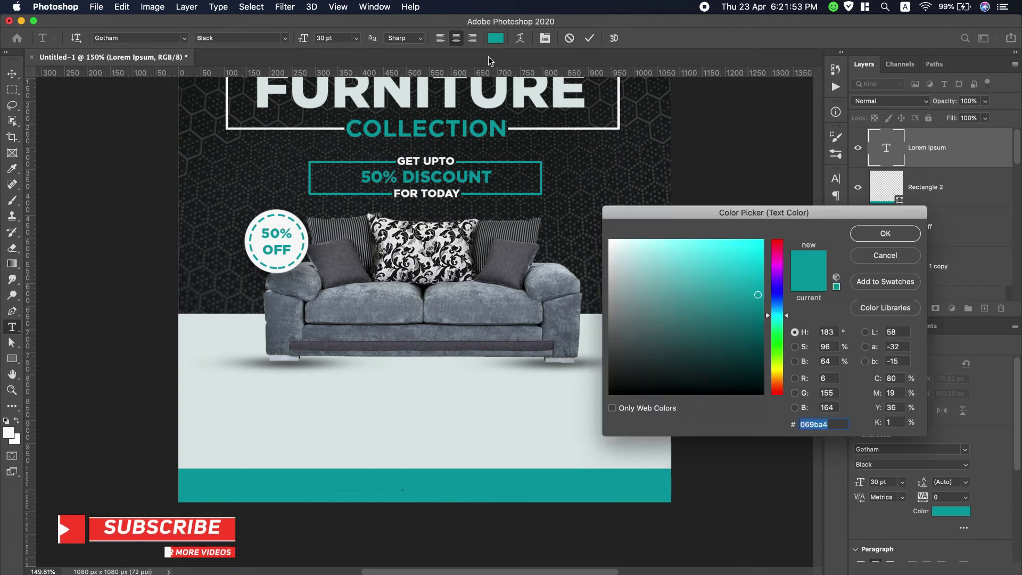
left_click(575, 99)
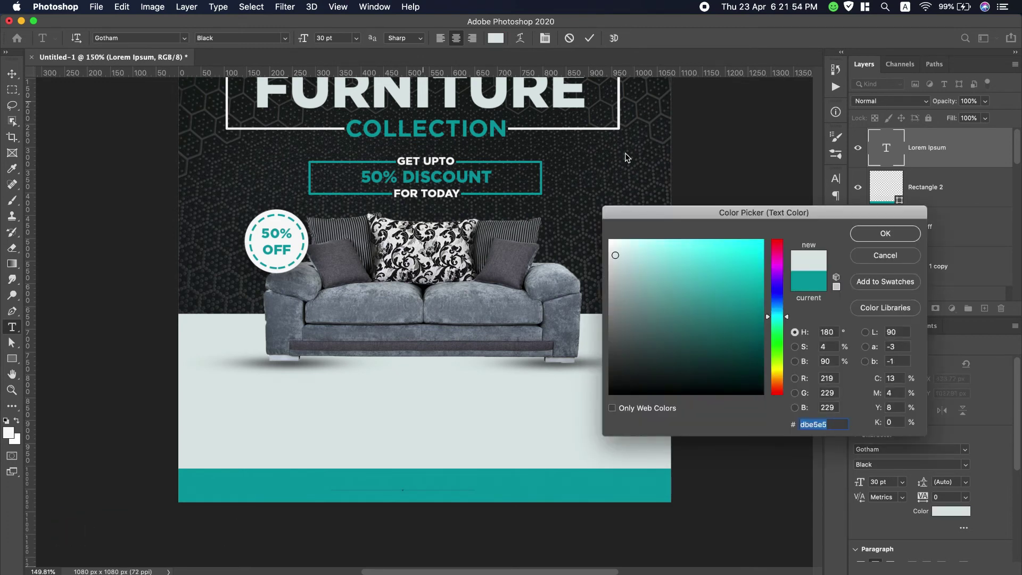
left_click(870, 235)
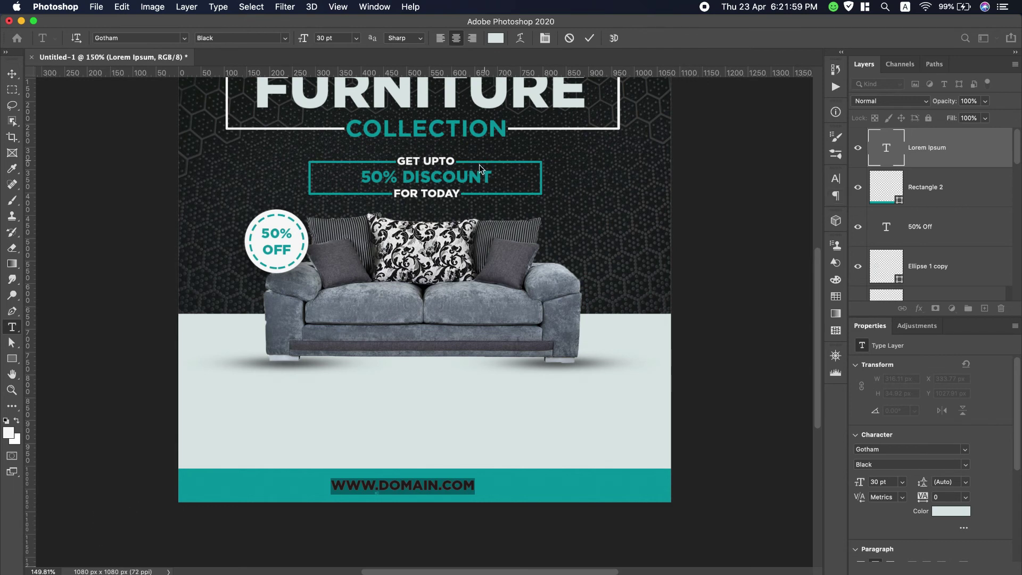
left_click(971, 183)
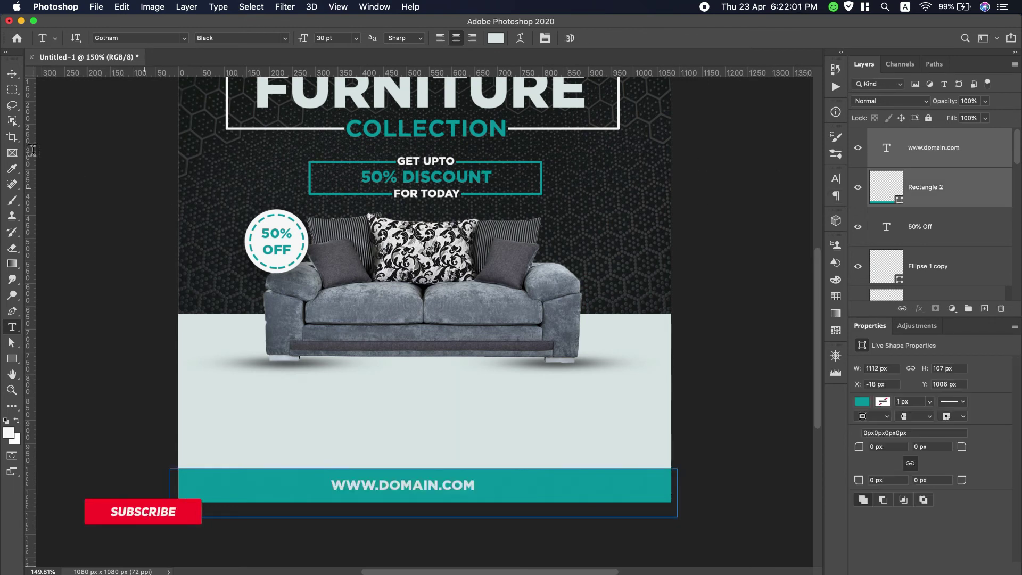
left_click(12, 73)
left_click(269, 39)
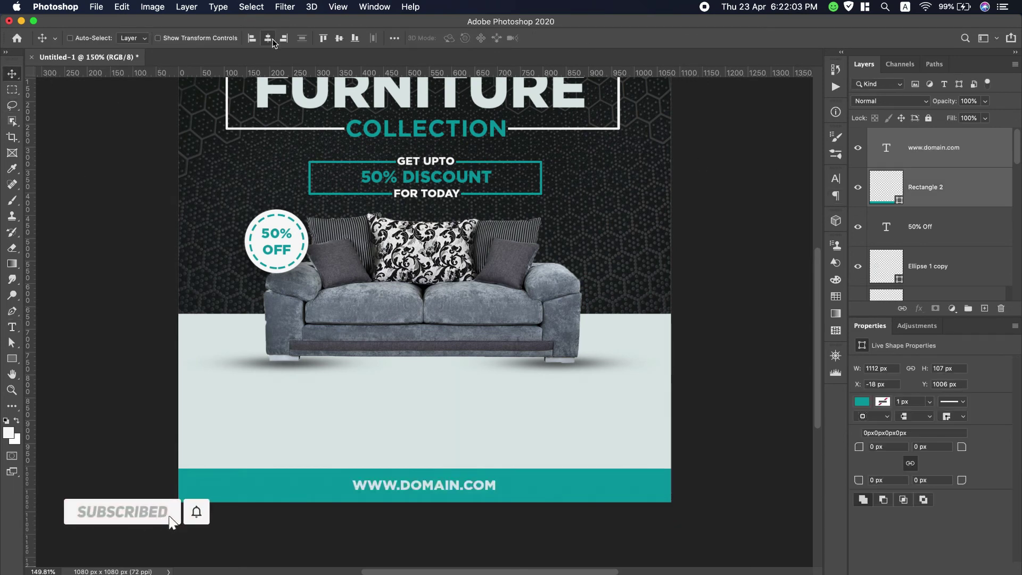
left_click(338, 39)
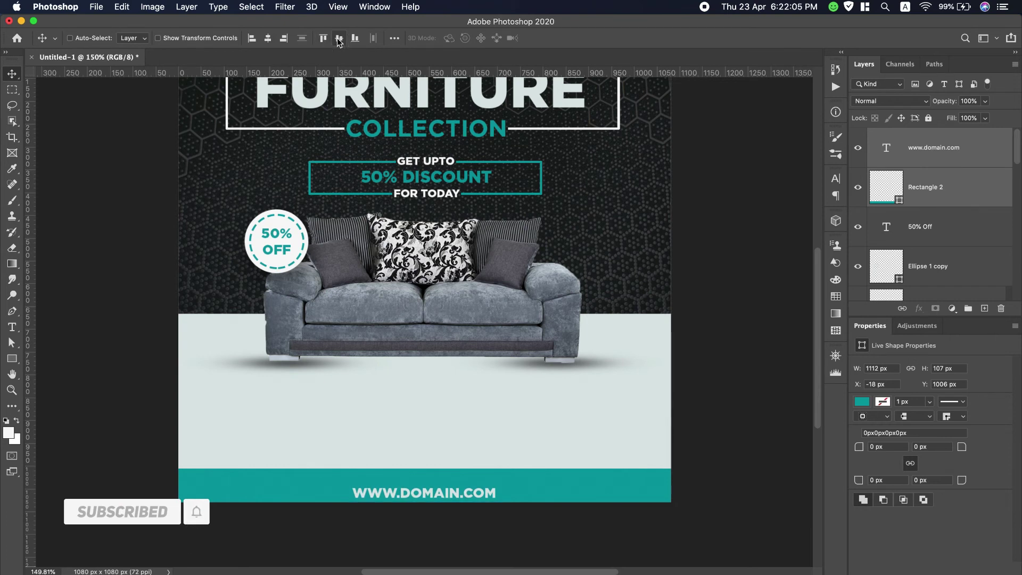
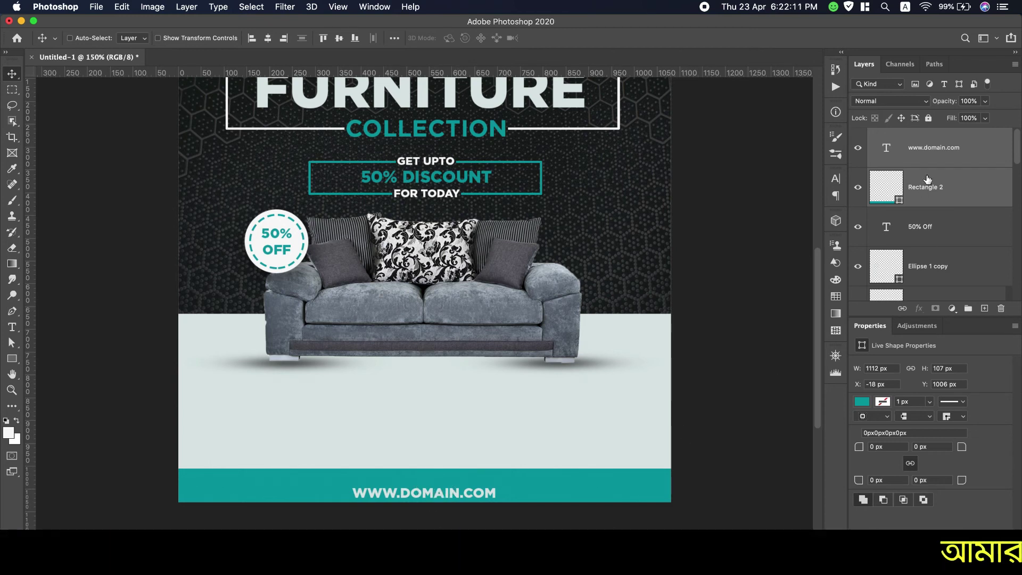
left_click(934, 156)
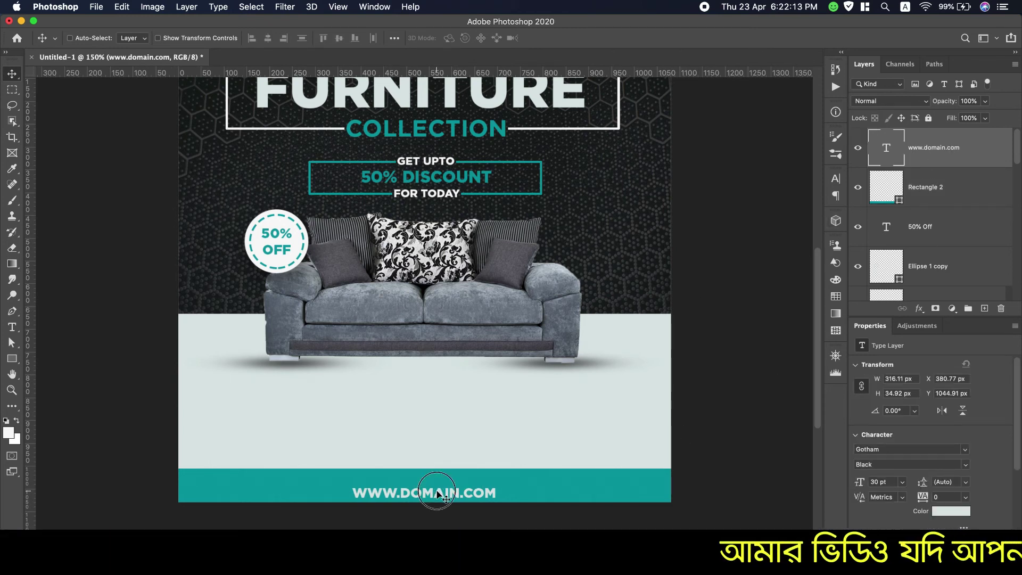
left_click_drag(442, 492, 437, 487)
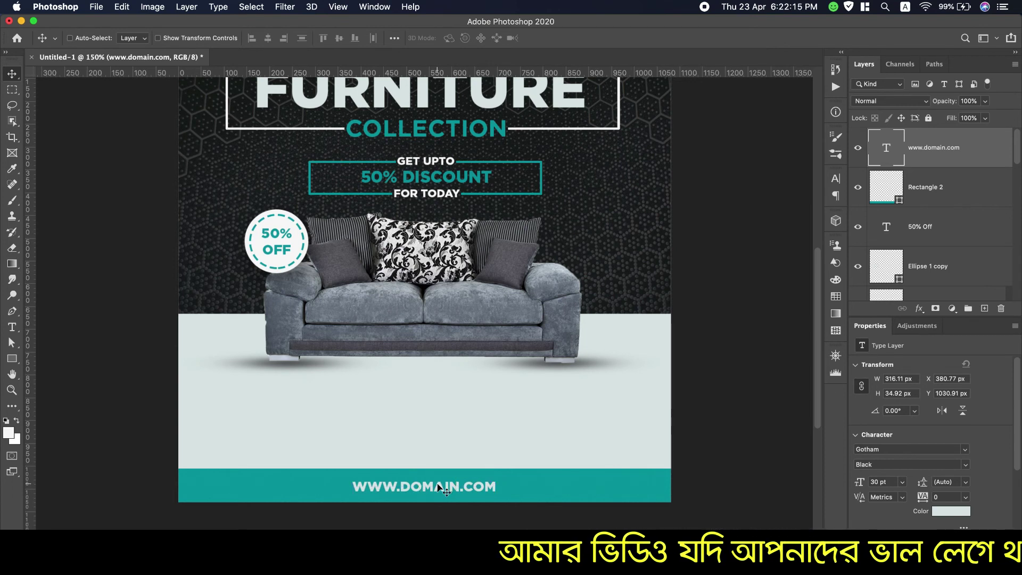
double_click(437, 487)
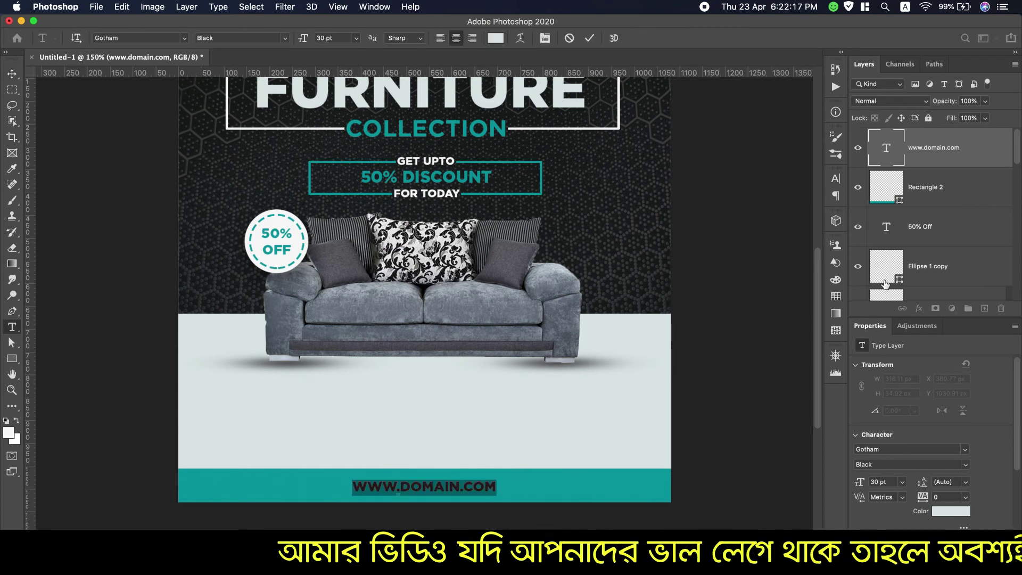
left_click(835, 179)
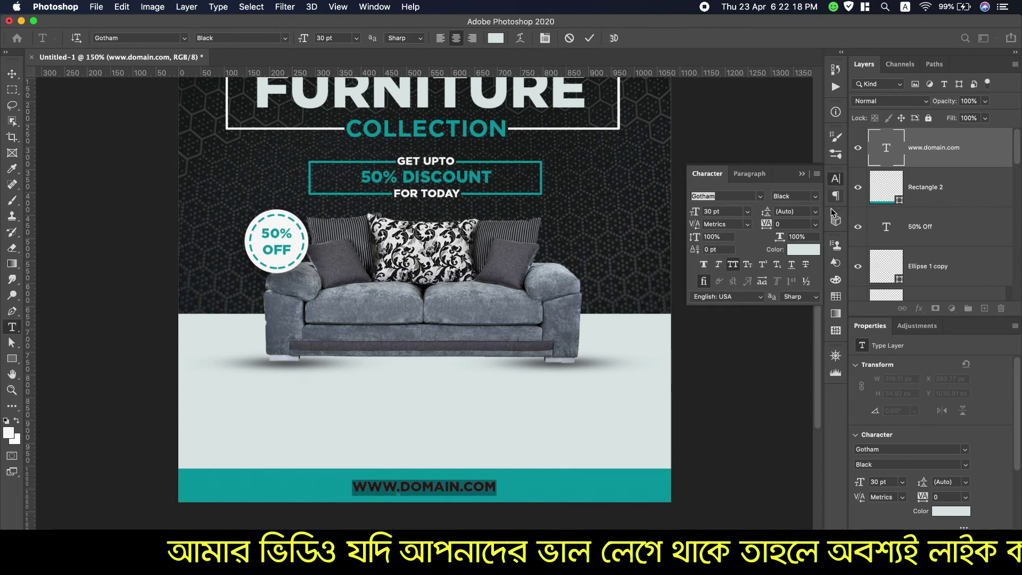
left_click(733, 264)
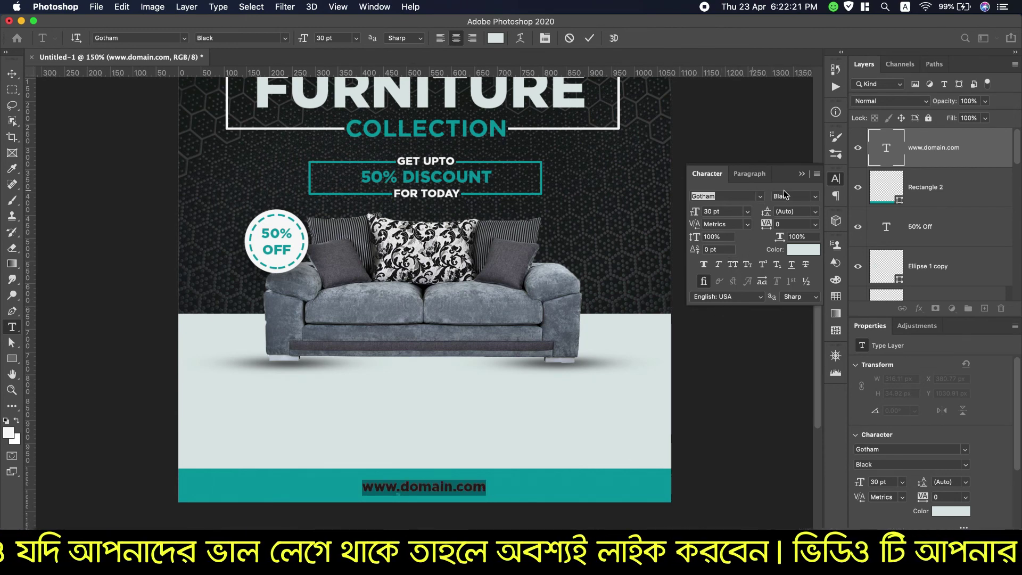
left_click(817, 194)
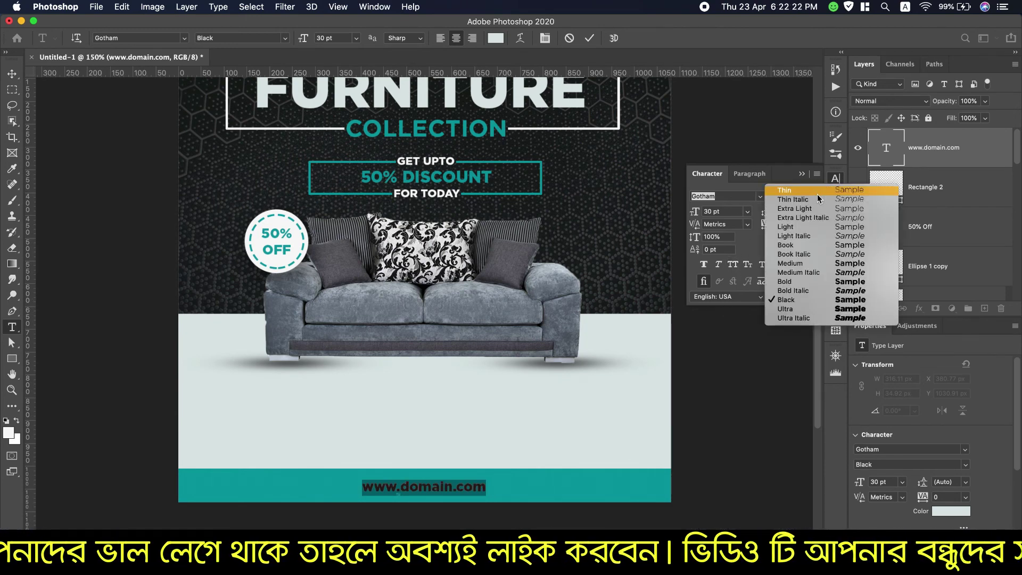
left_click(796, 282)
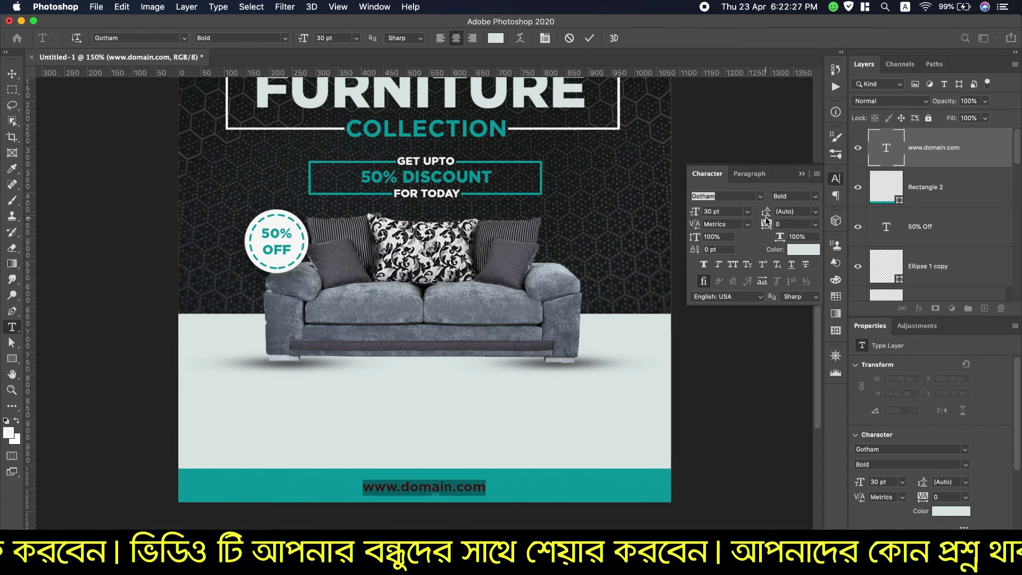
left_click_drag(765, 223, 777, 226)
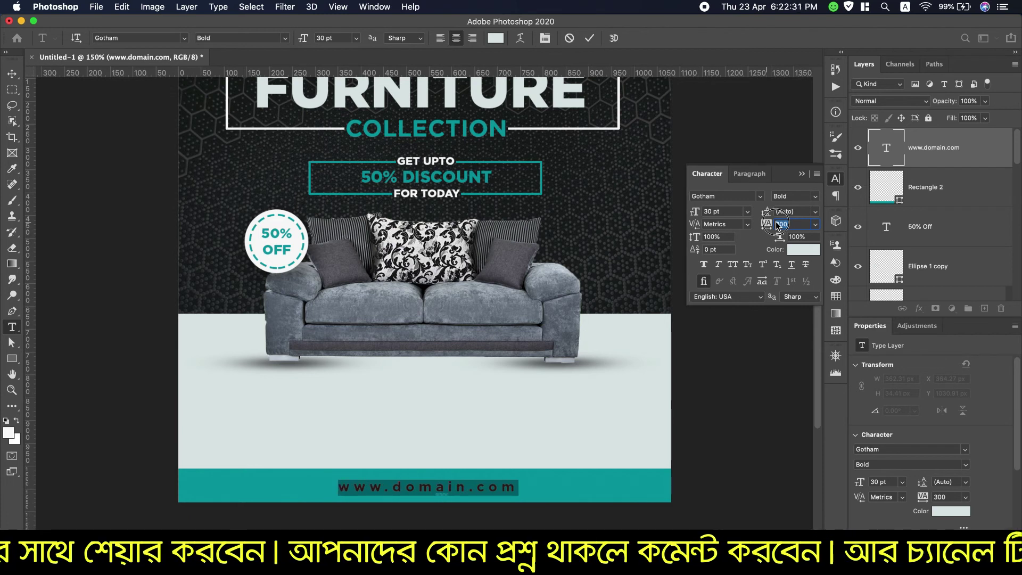
left_click(802, 175)
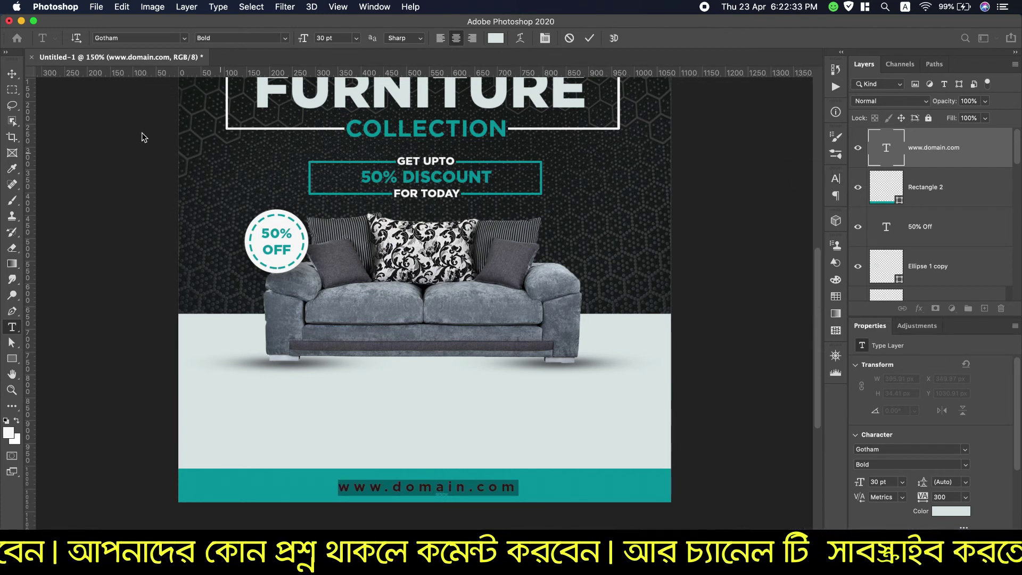
left_click(11, 74)
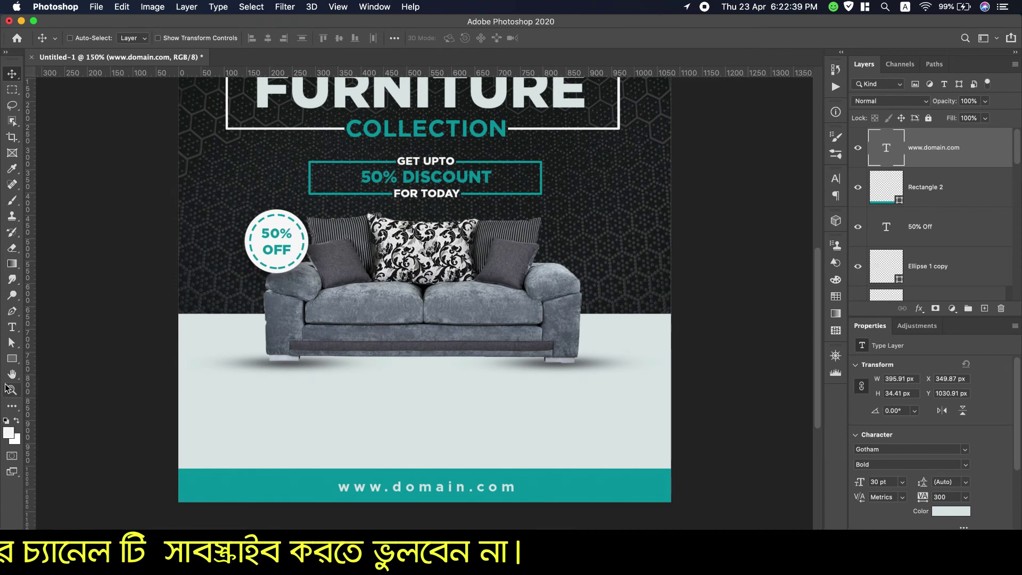
Step: Add a new 'SHOP NOW' text layer below the sofa
left_click(18, 328)
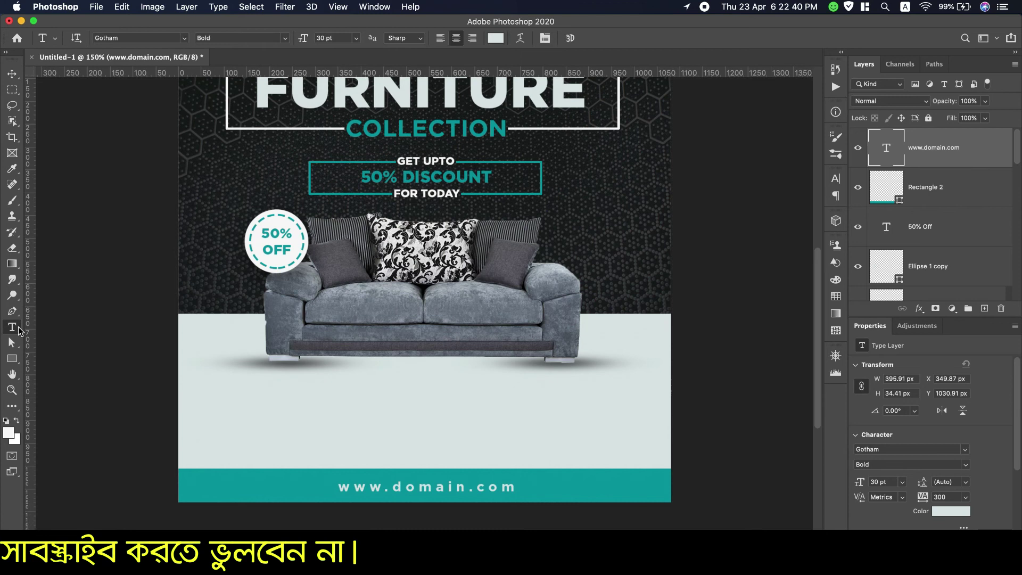
left_click(360, 411)
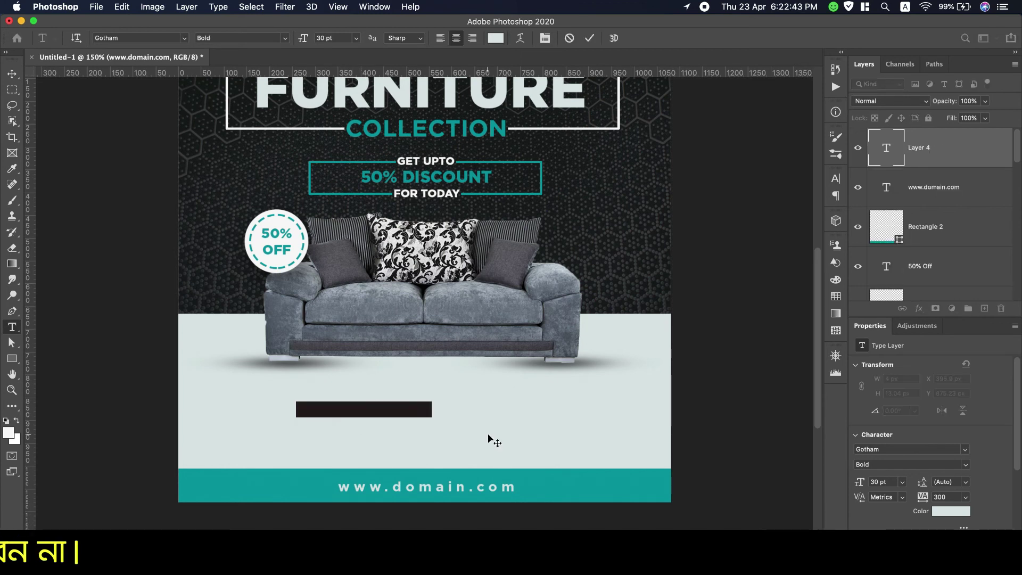
type("SHOP")
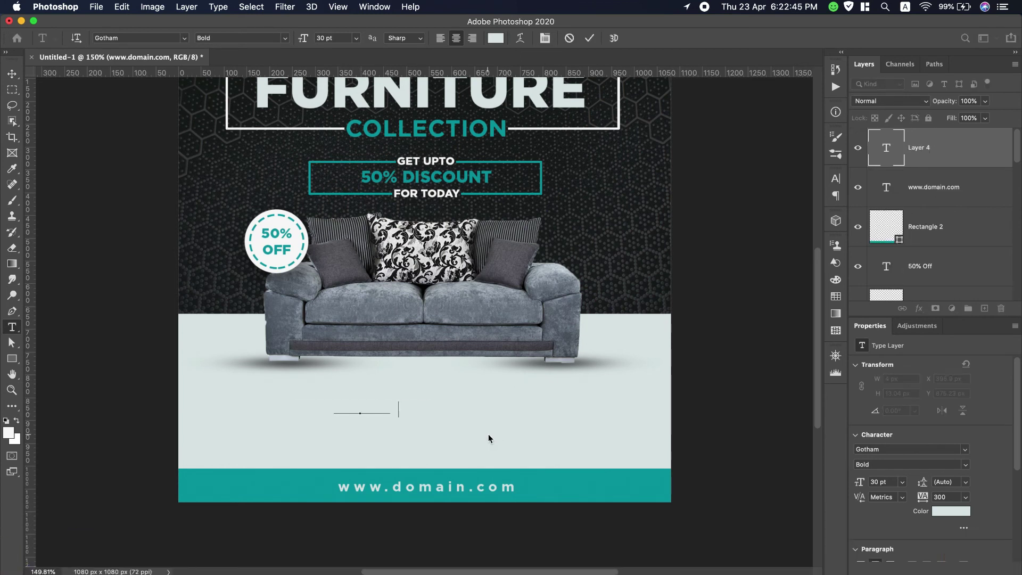
type(" NOW")
key("super+a")
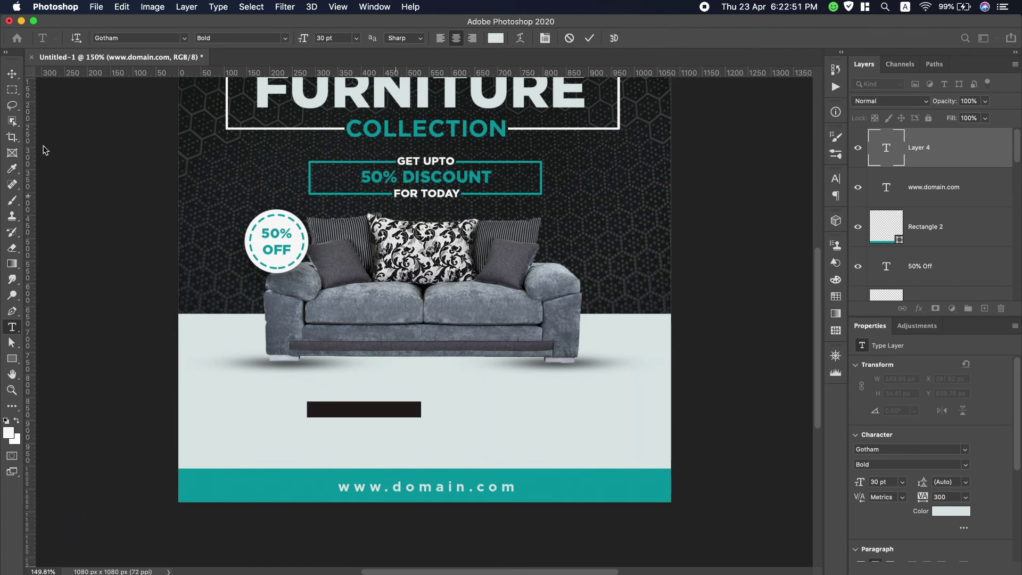
left_click(11, 75)
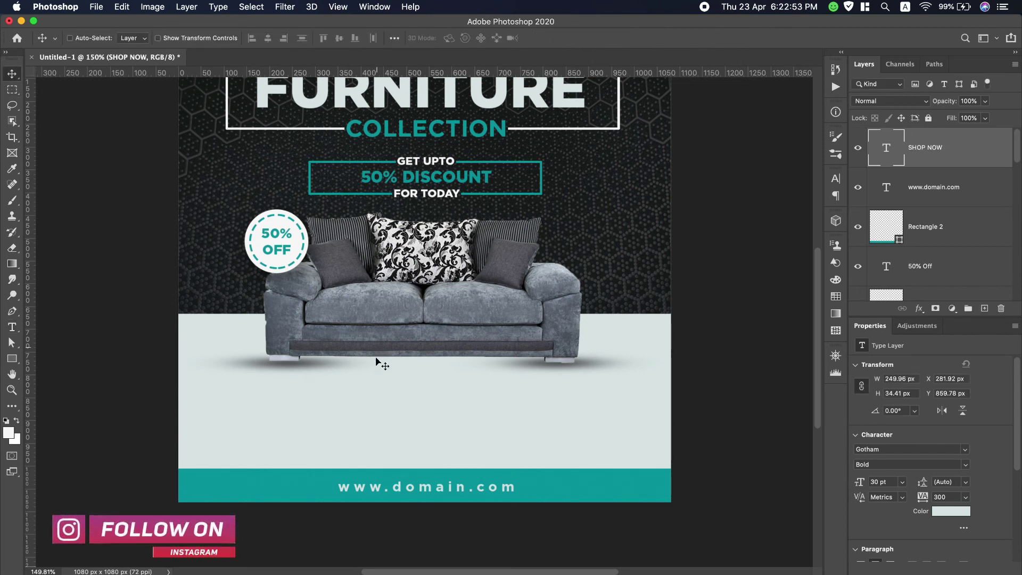
key("ctrl+t")
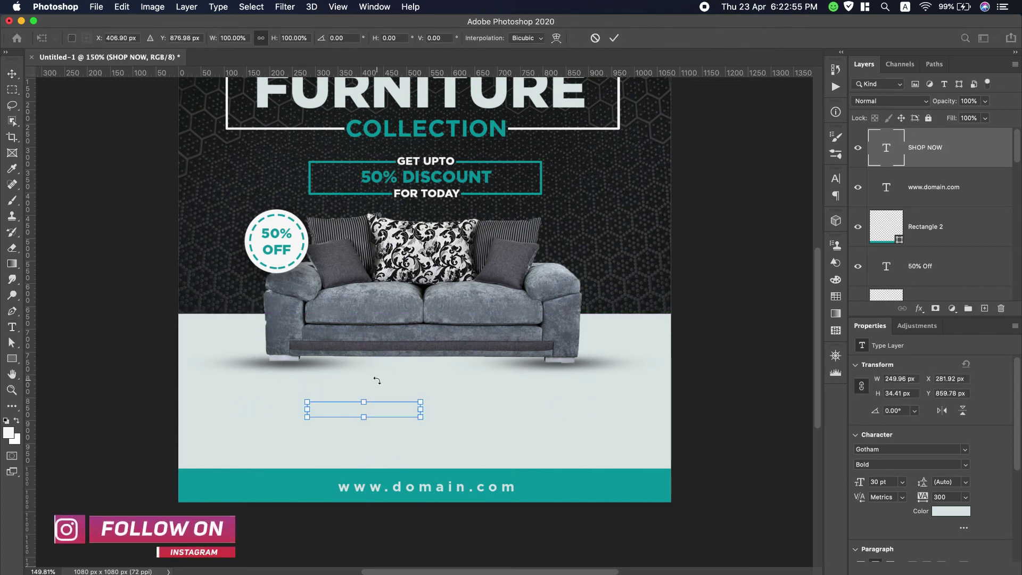
left_click_drag(383, 410, 609, 487)
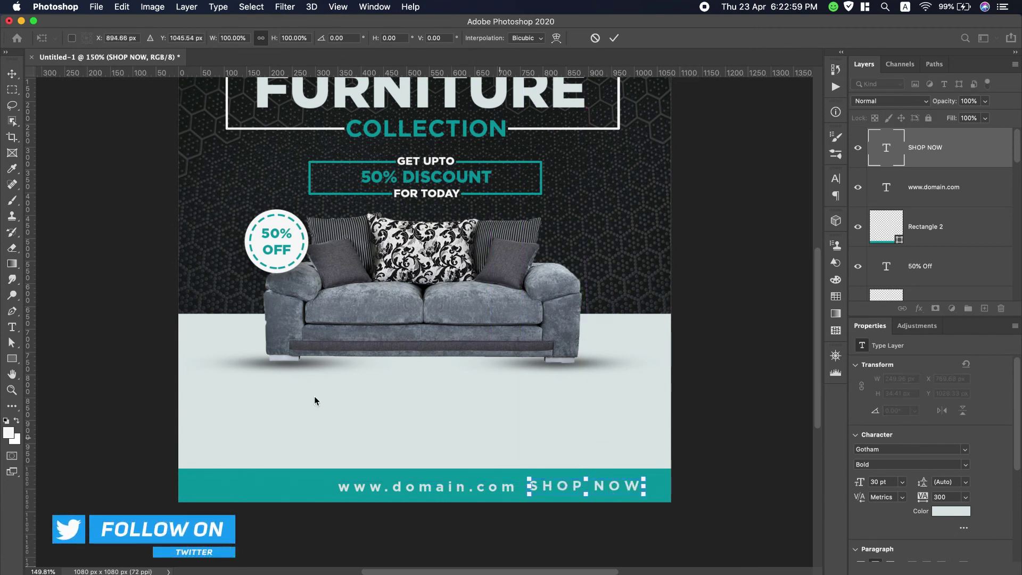
left_click(15, 362)
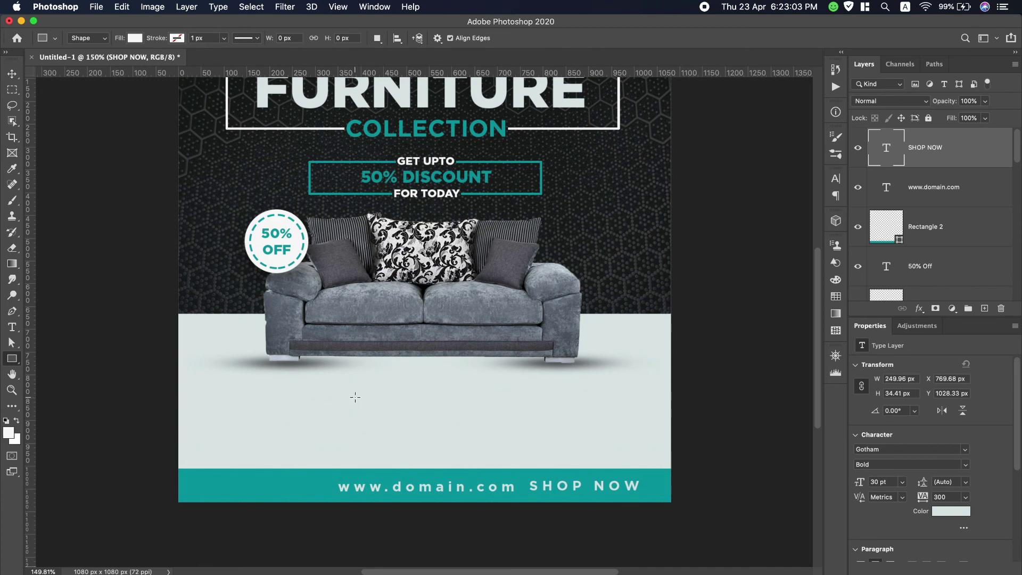
Step: Draw a 319 × 57 px button rectangle filled with the footer's teal
mouse_move(351, 393)
left_mouse_down()
mouse_move(519, 411)
mouse_move(495, 418)
left_mouse_up()
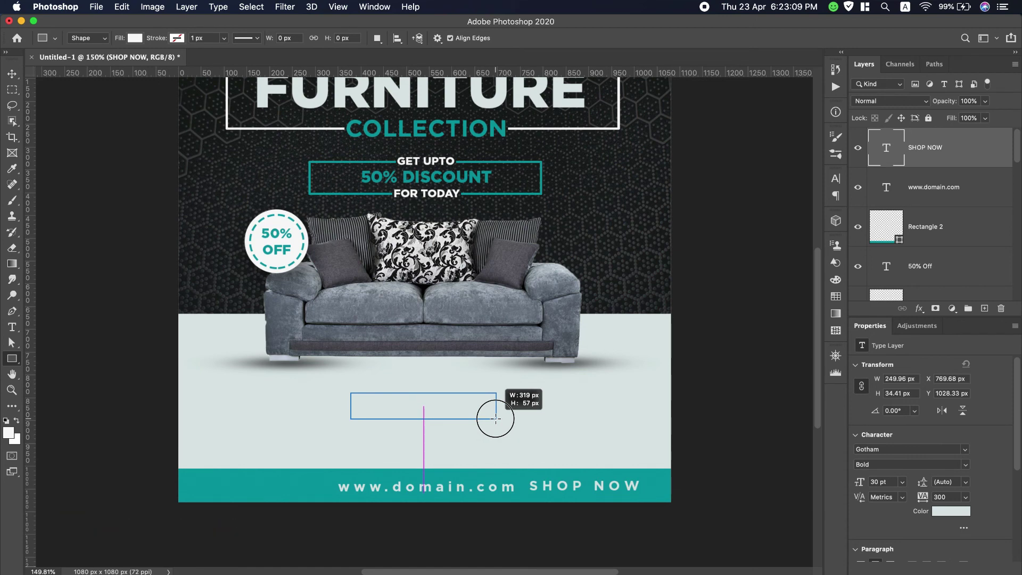
left_click_drag(495, 418, 496, 418)
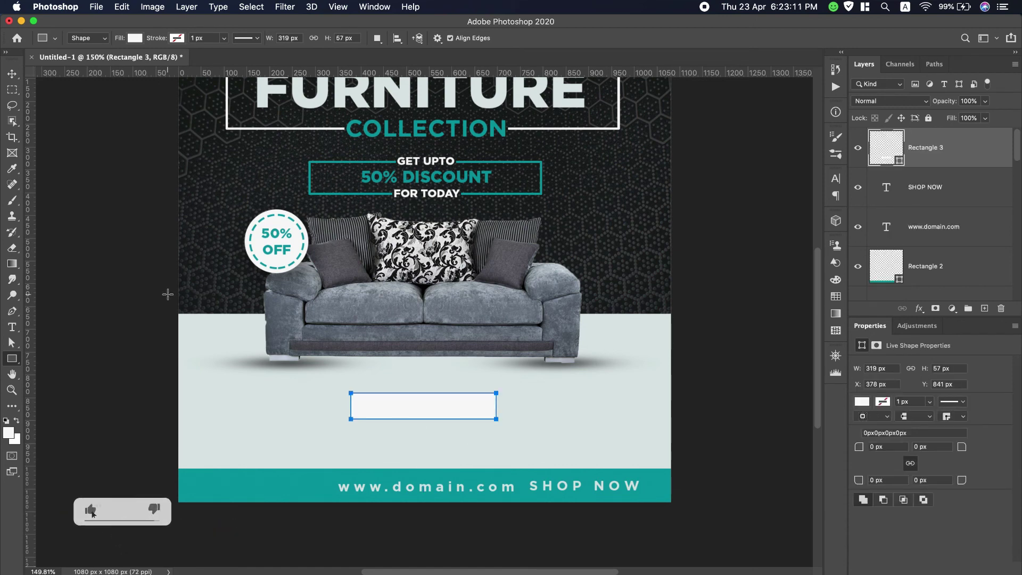
double_click(886, 148)
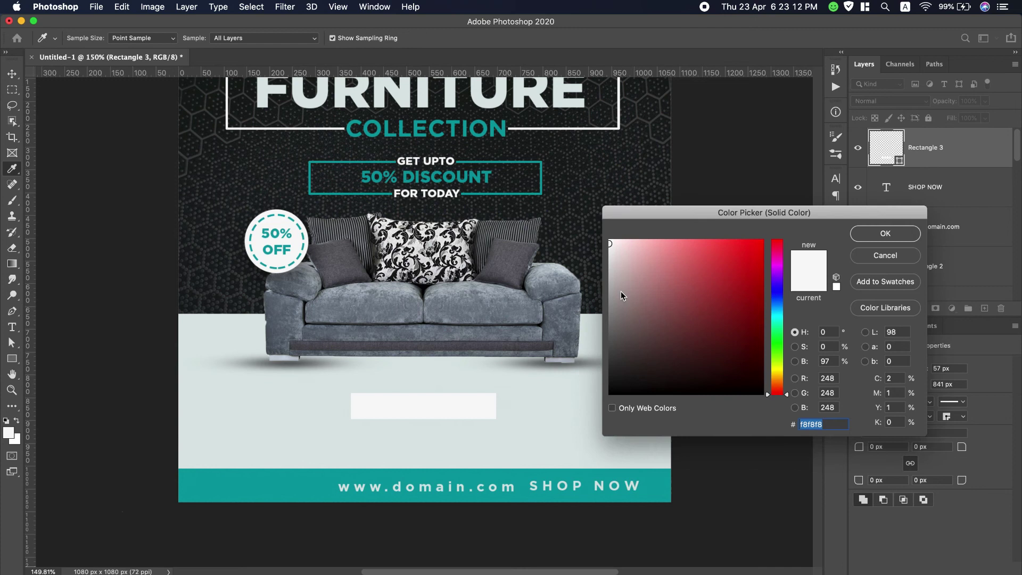
left_click(277, 483)
left_click(888, 237)
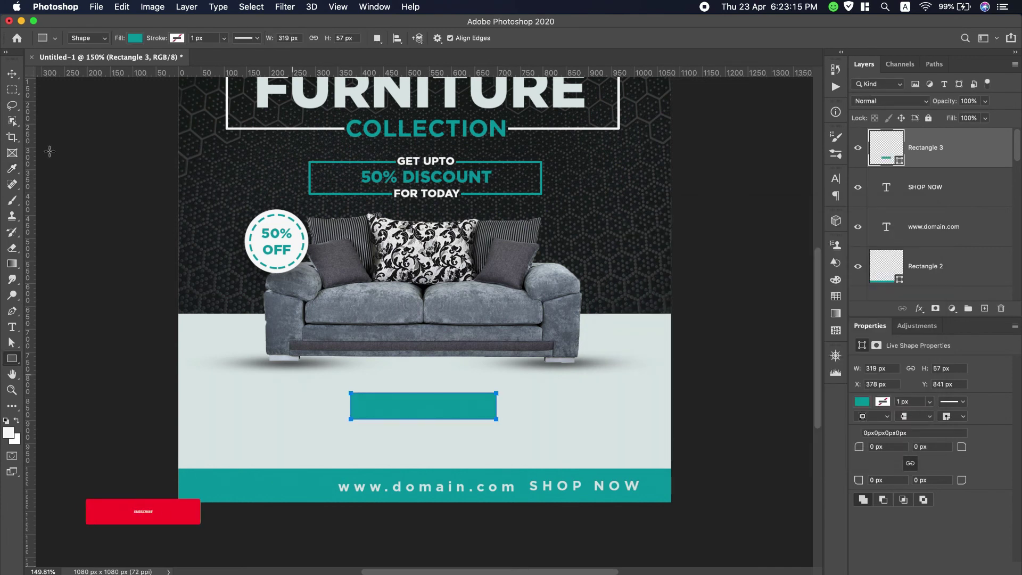
Step: Move the teal button rectangle into place, aligned to a smart guide
left_click(13, 74)
left_click_drag(398, 403, 424, 412)
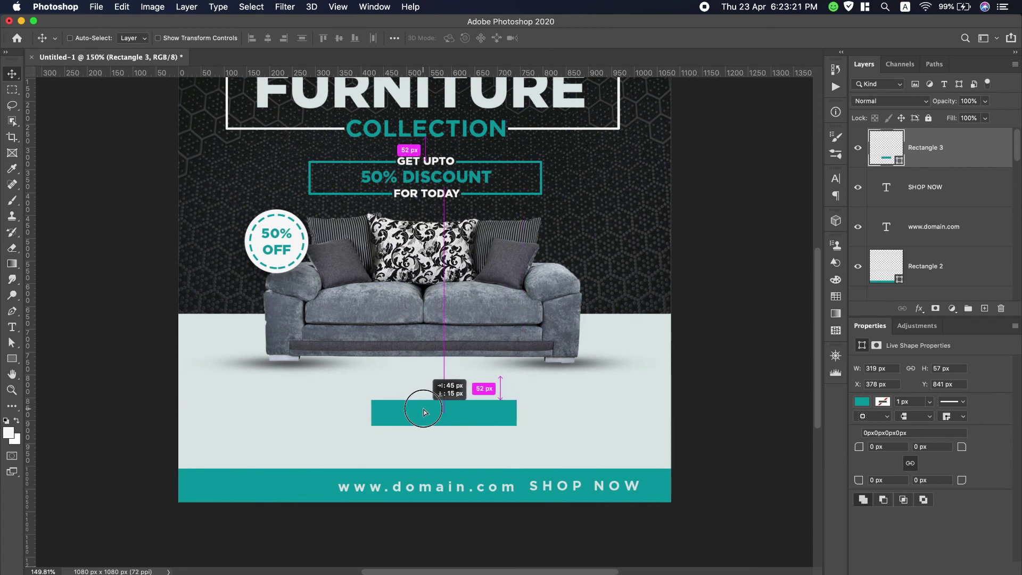
left_click_drag(424, 412, 422, 409)
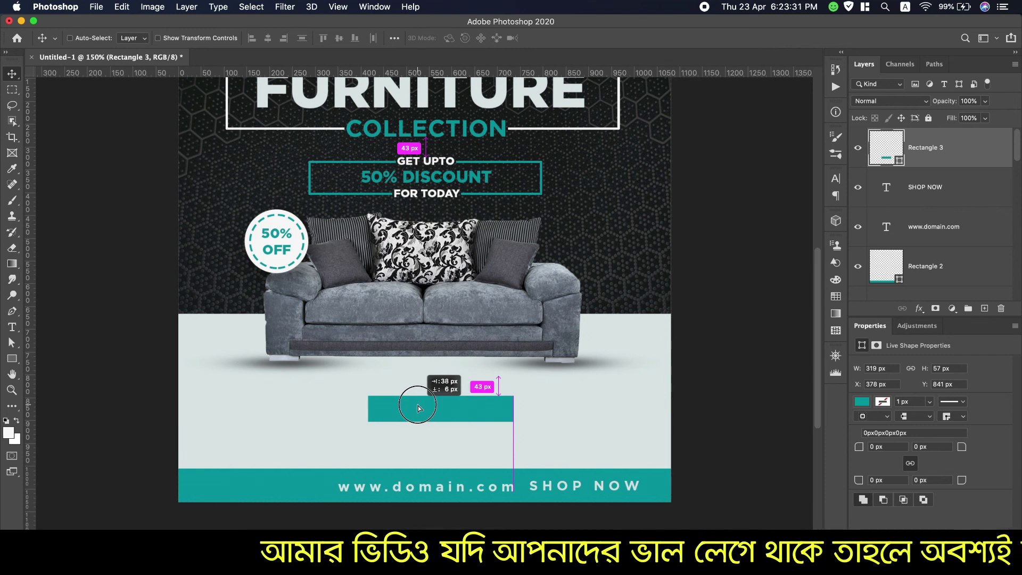
left_click_drag(418, 408, 417, 409)
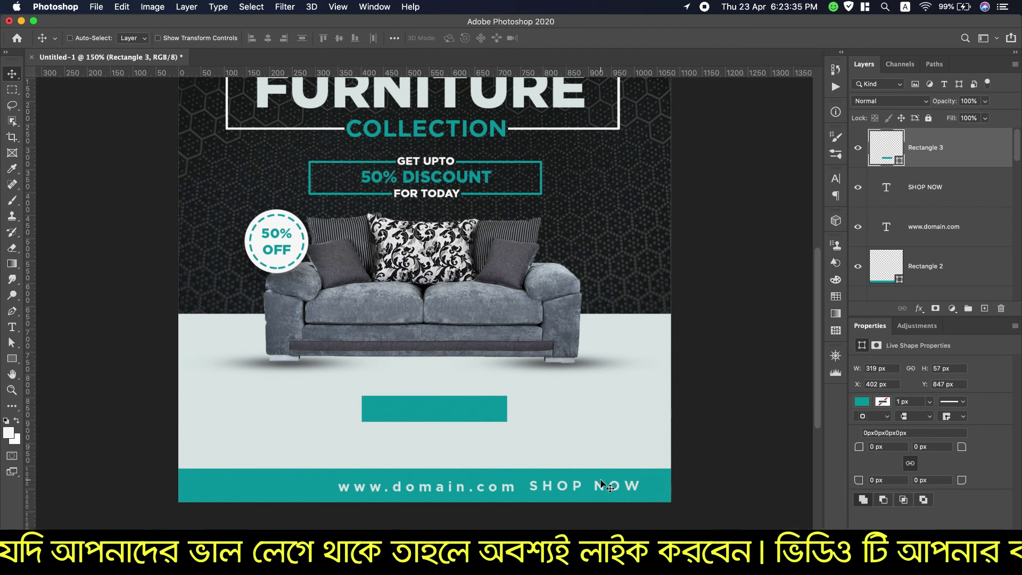
Step: Change SHOP NOW to Gotham Black with 0 tracking, leaving its colour unchanged
double_click(563, 486)
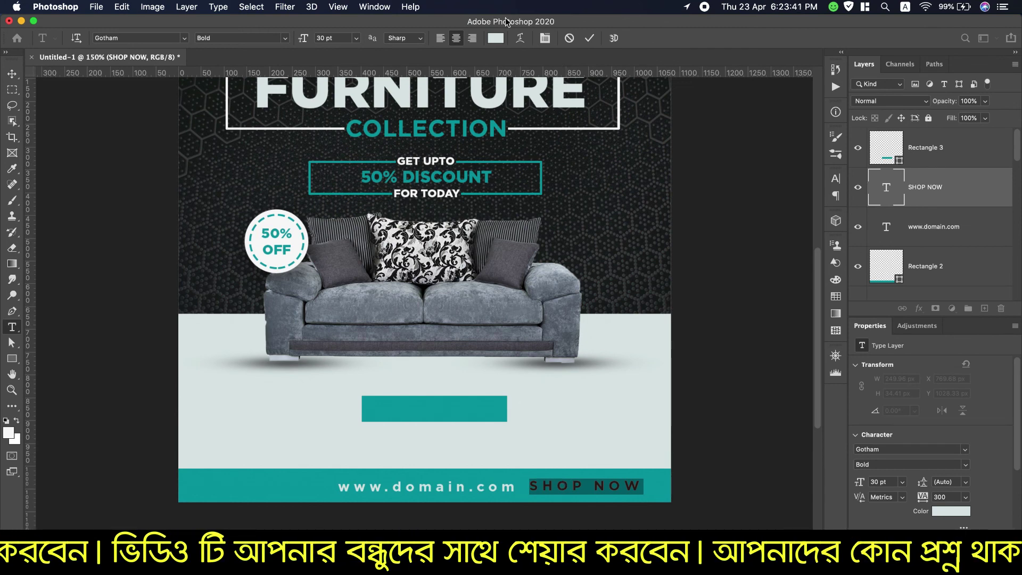
left_click(496, 38)
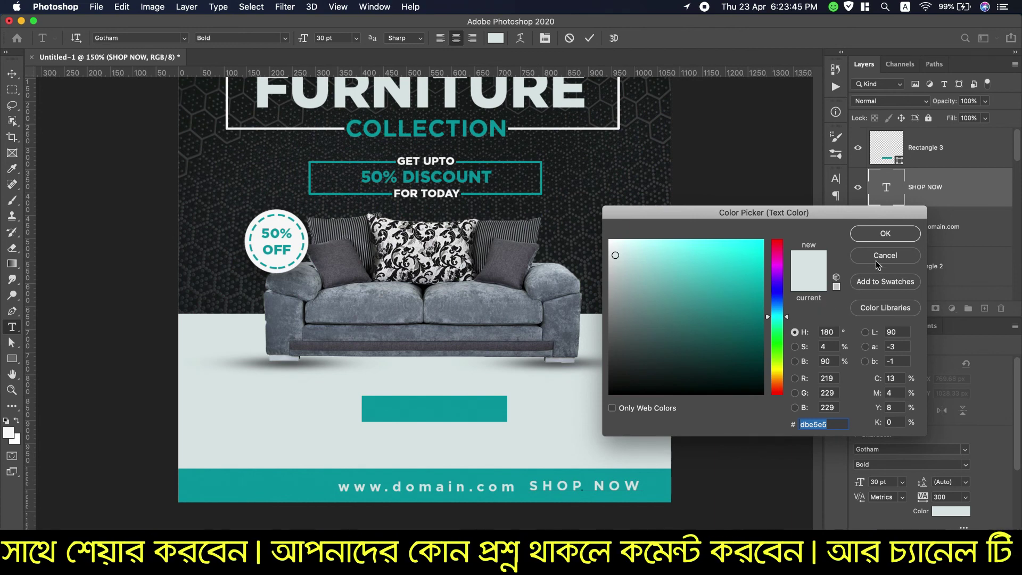
left_click(898, 234)
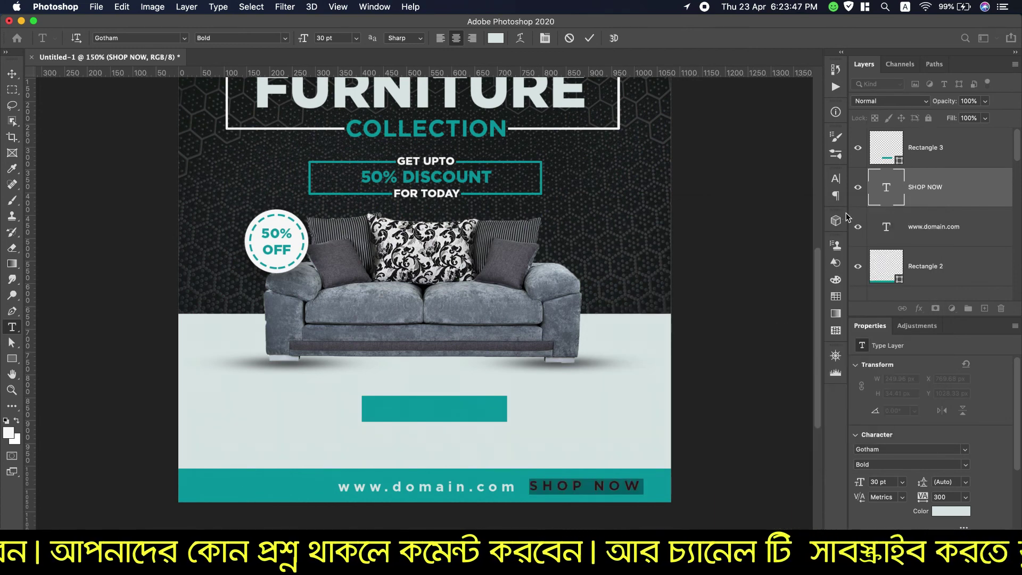
left_click(836, 179)
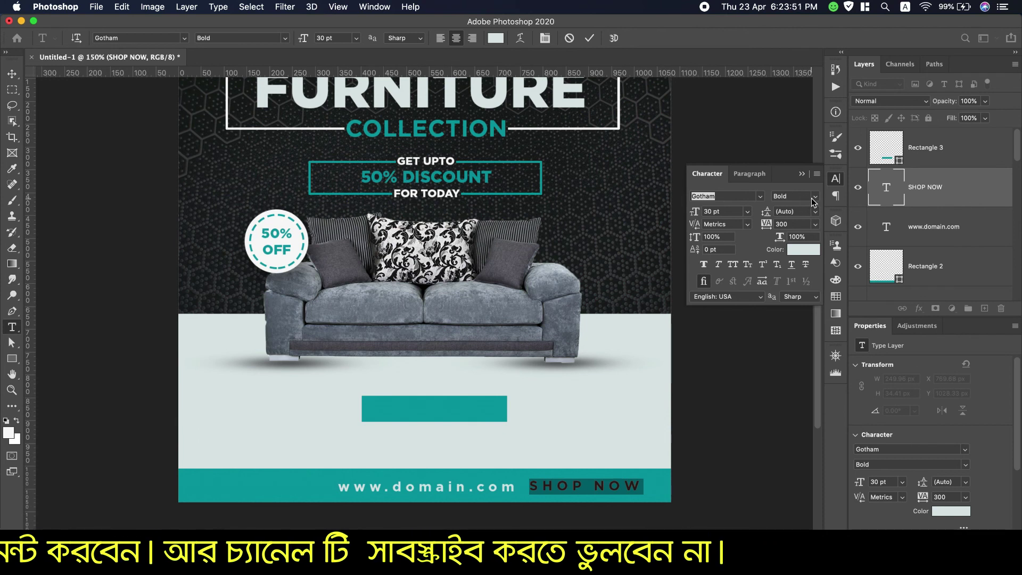
left_click(814, 224)
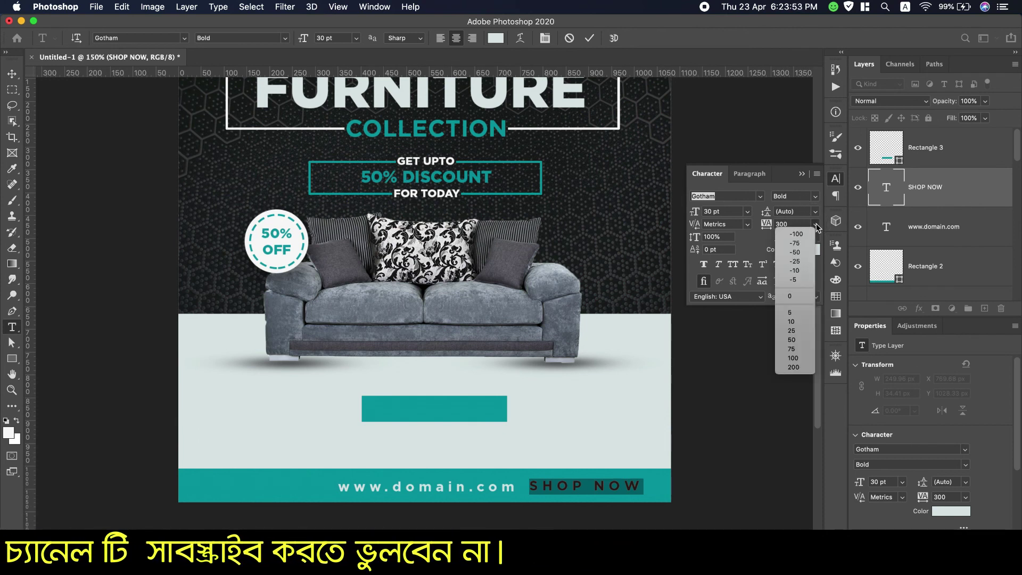
left_click(795, 296)
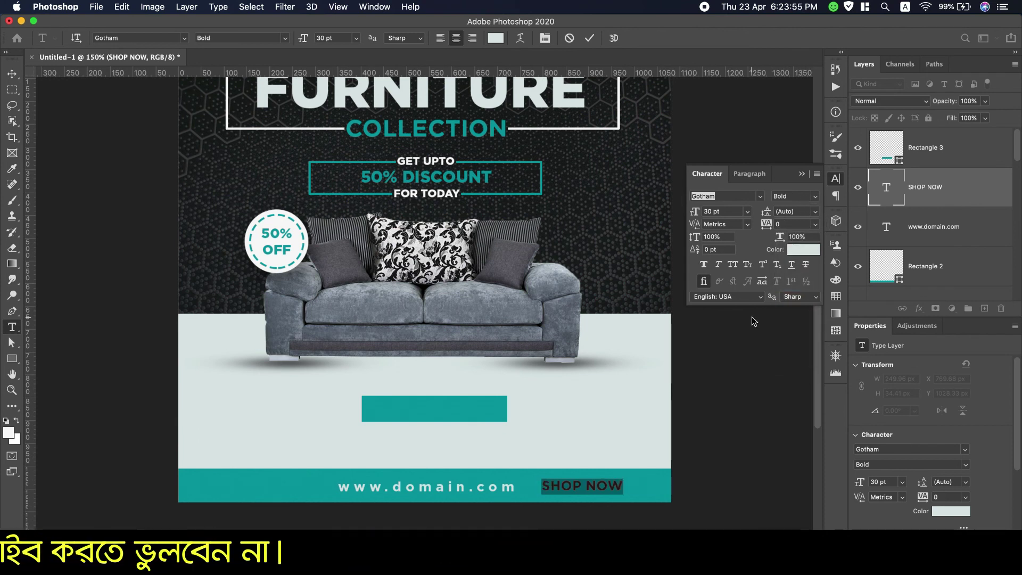
left_click(815, 196)
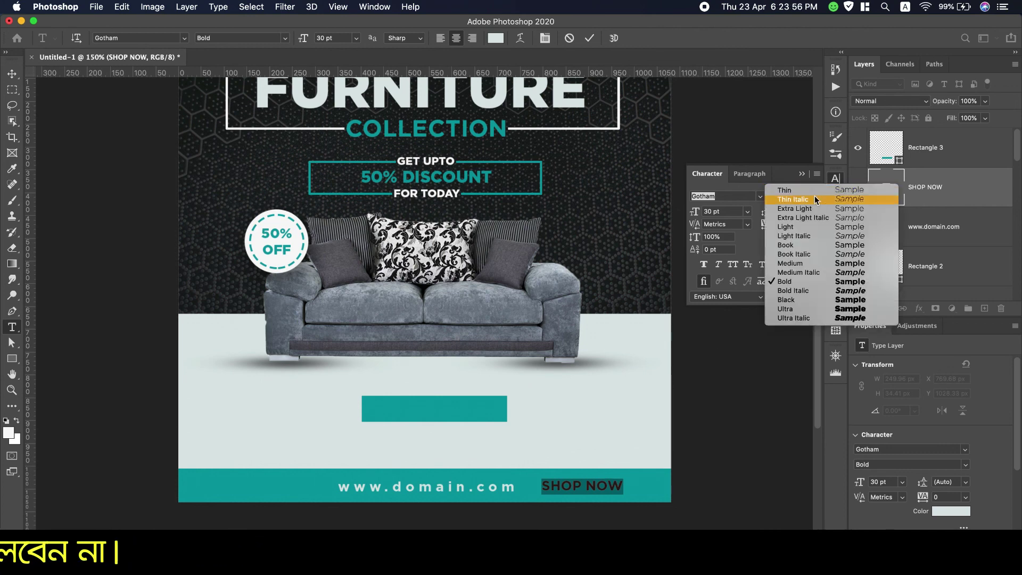
left_click(796, 300)
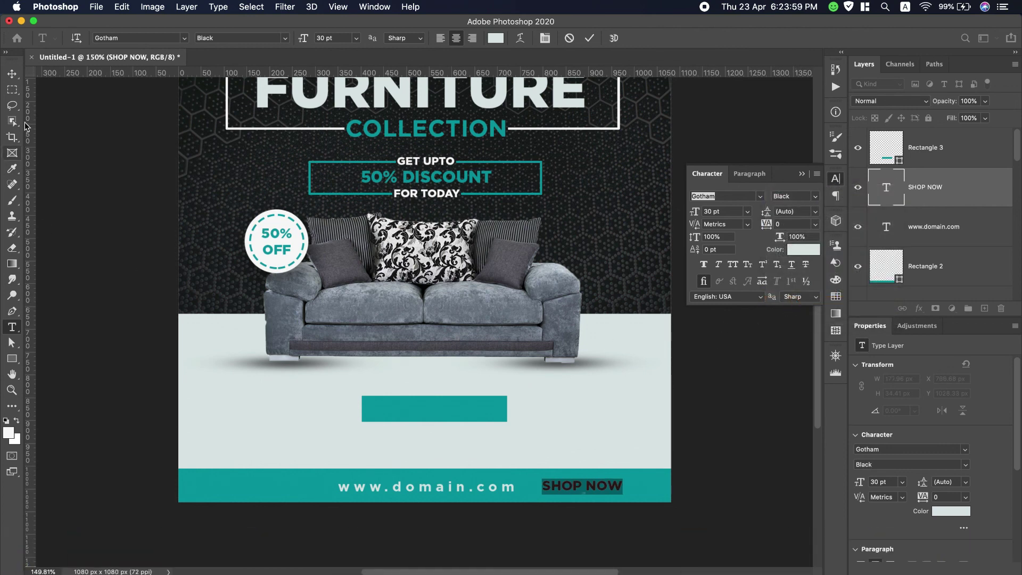
left_click(13, 75)
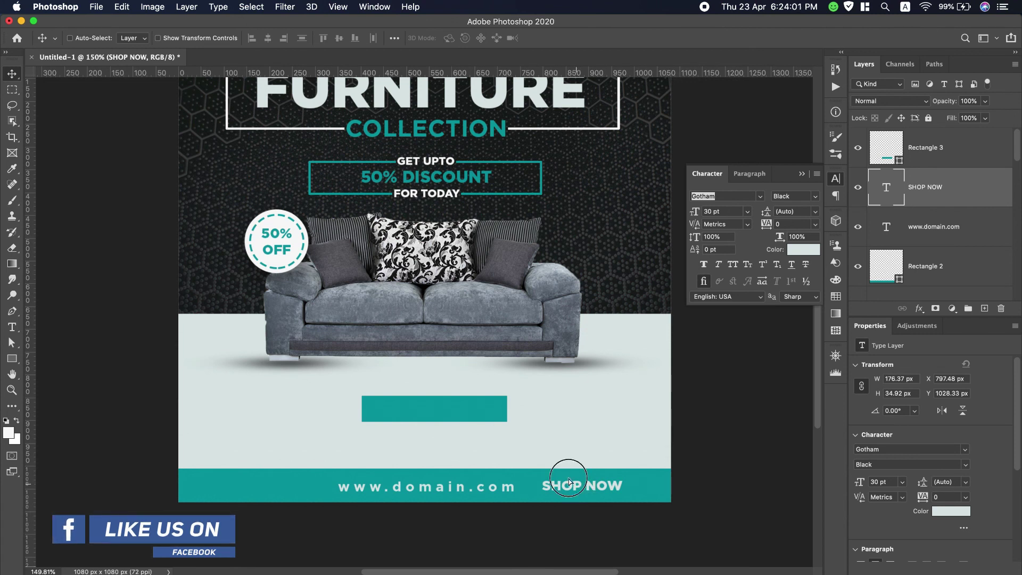
Step: Centre SHOP NOW on the teal button and stack its layer above Rectangle 3
left_click_drag(569, 482, 440, 415)
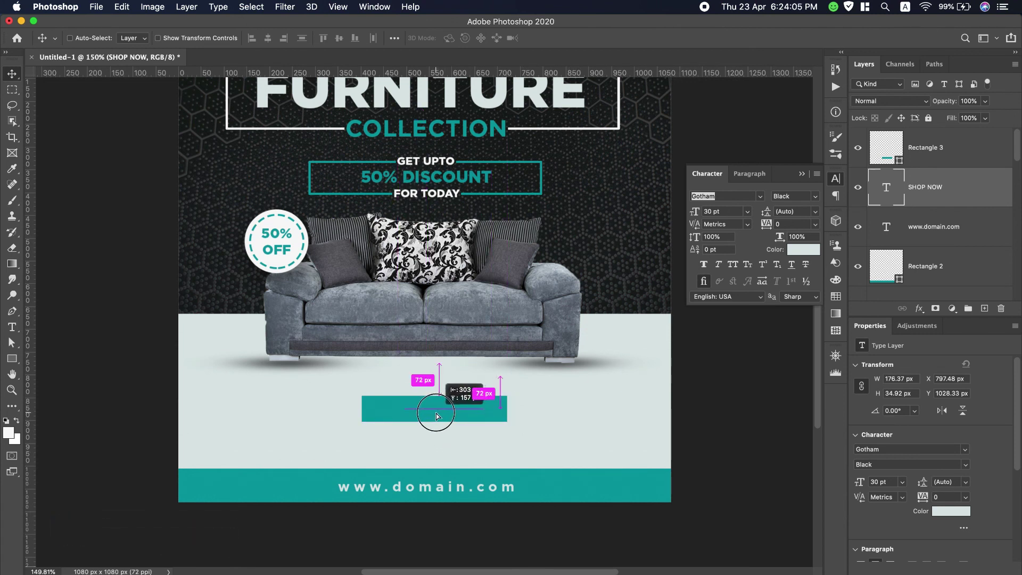
left_click_drag(437, 415, 437, 415)
left_click_drag(925, 187, 978, 140)
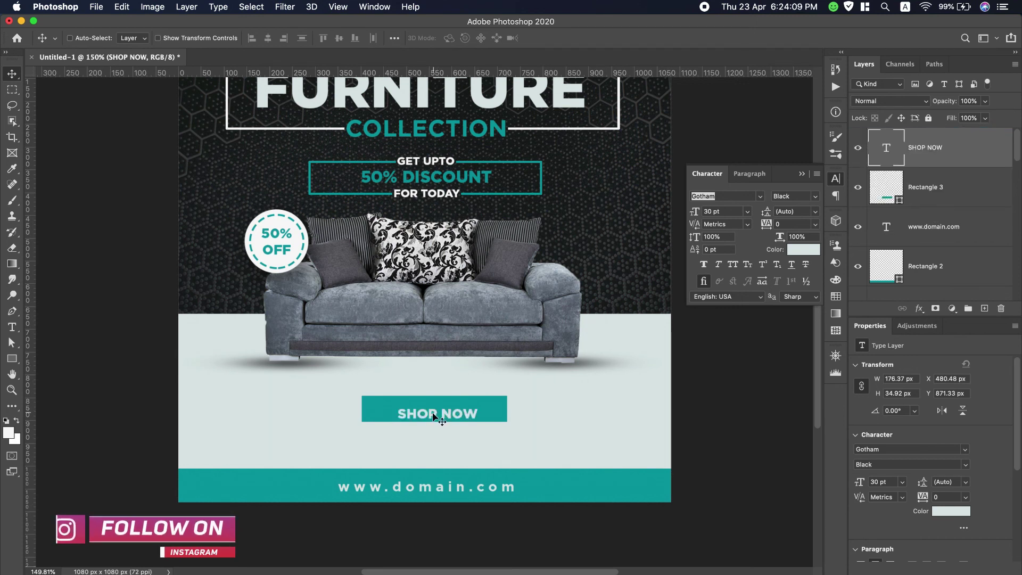
left_click_drag(442, 415, 442, 409)
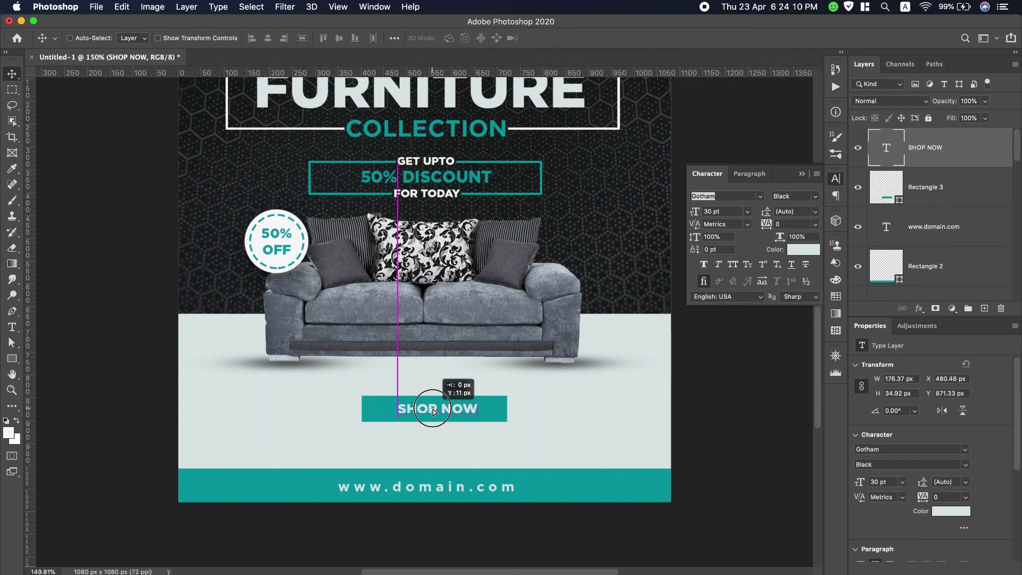
left_click(983, 185, "ctrl")
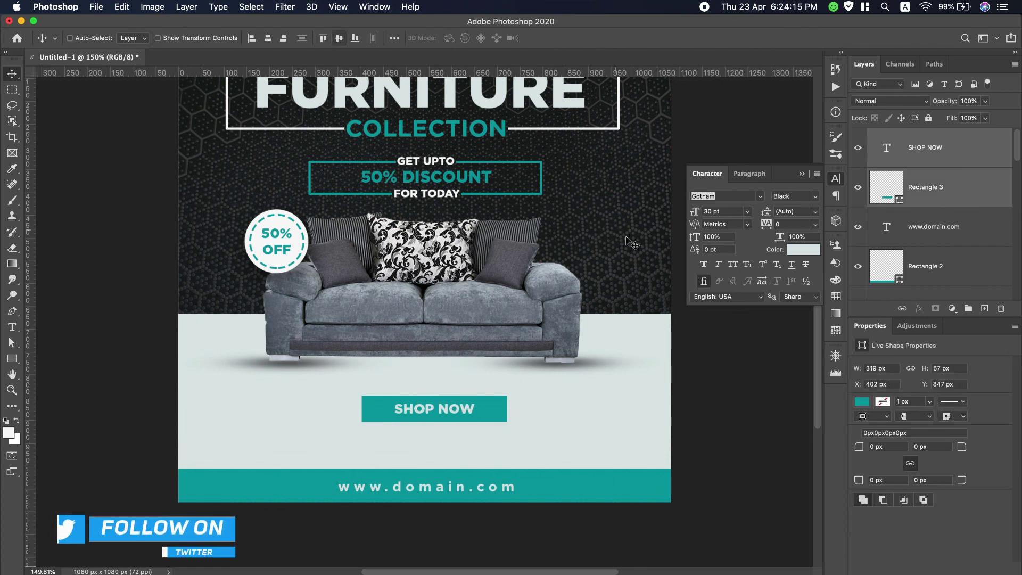
left_click(917, 160)
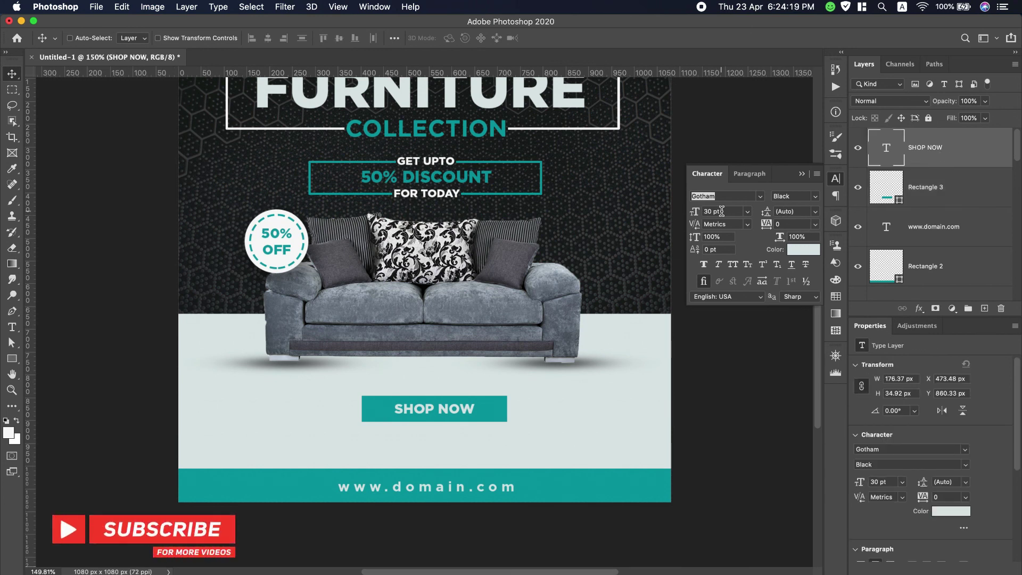
Step: Set SHOP NOW to 35 pt and view the whole design at 100%
key("Up")
key("Up")
key("Up")
key("Up")
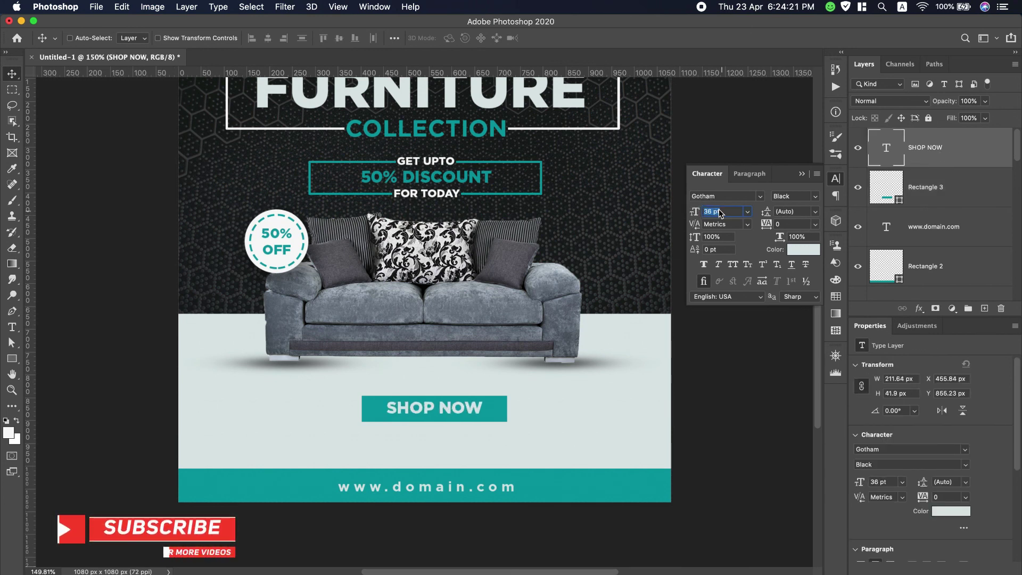
key("Up")
key("Up")
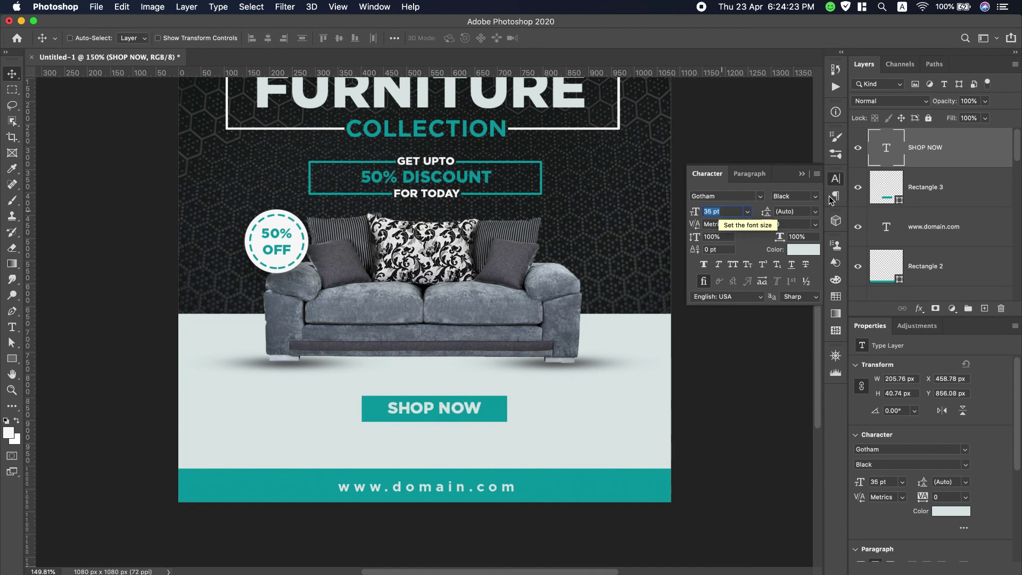
left_click(965, 188)
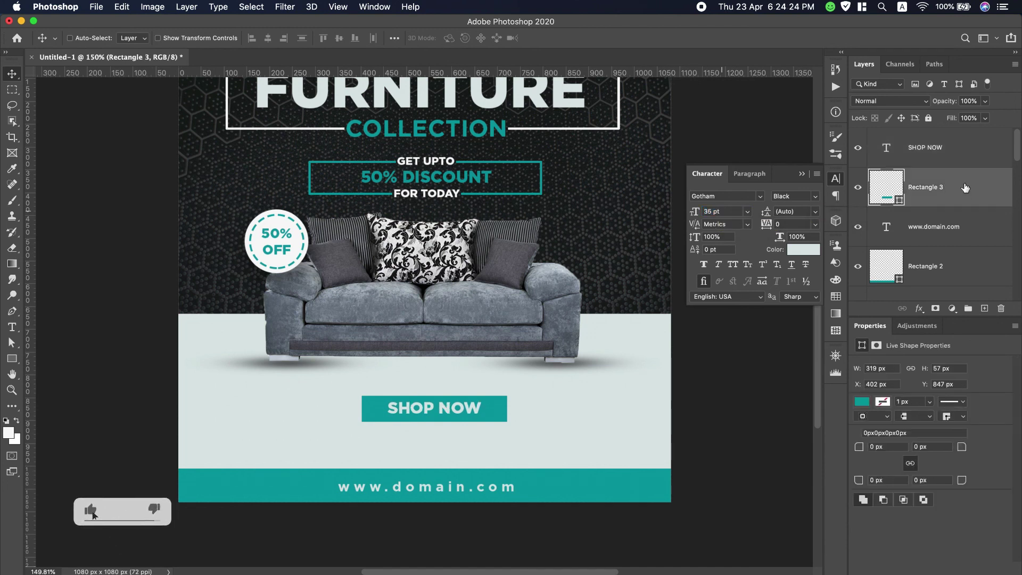
left_click(974, 158, "shift")
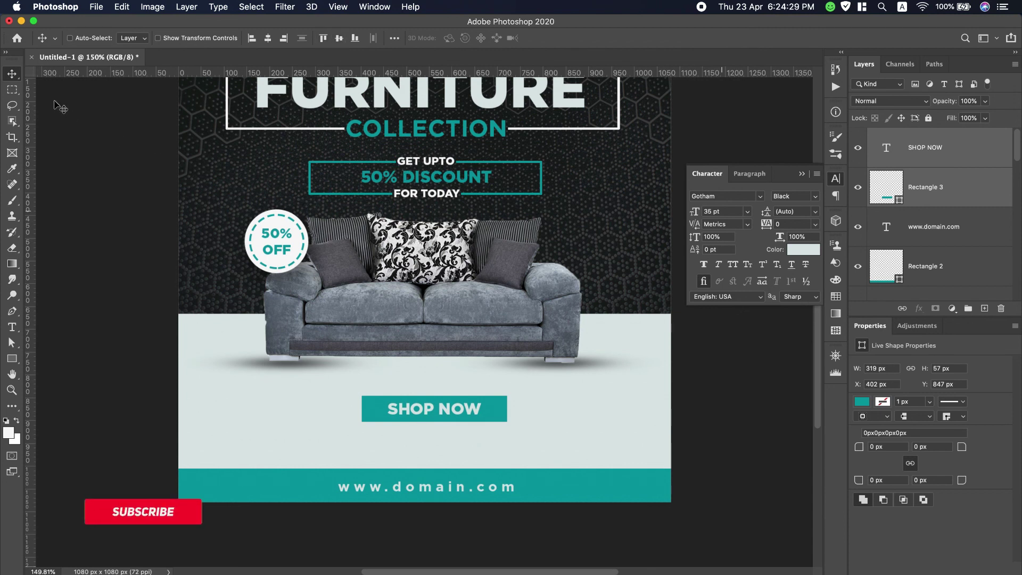
left_click(800, 175)
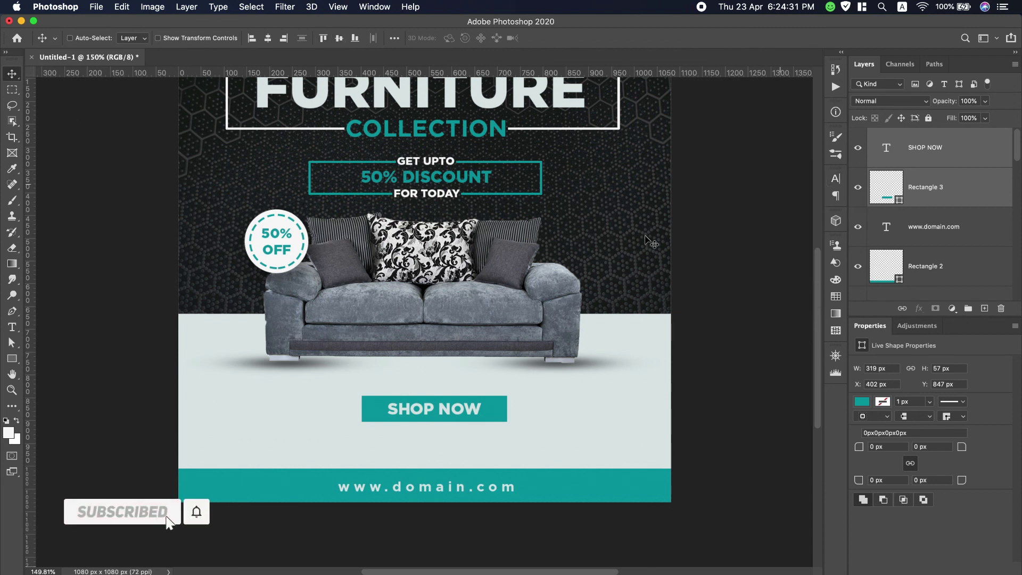
left_click(13, 390)
left_click(329, 42)
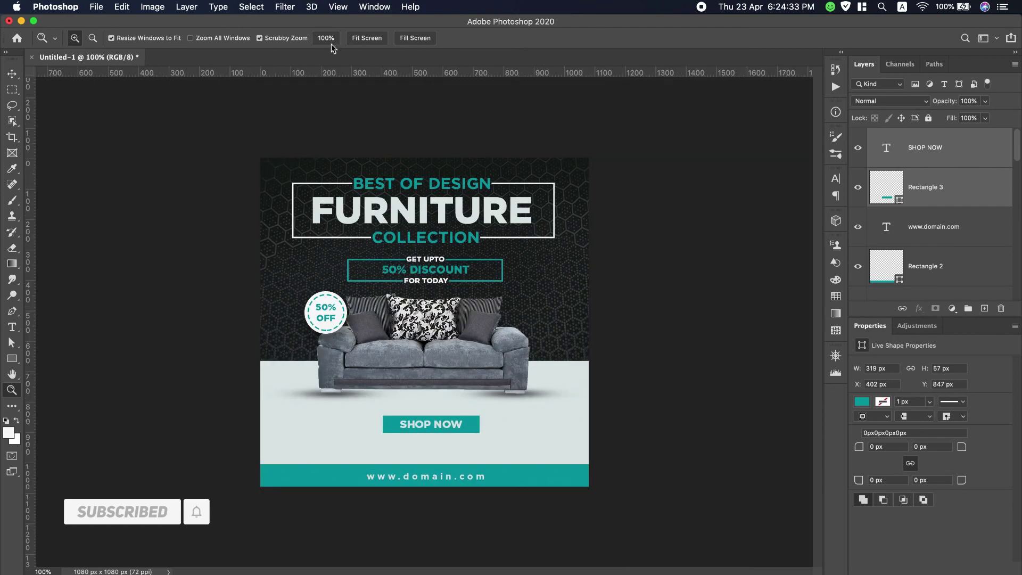